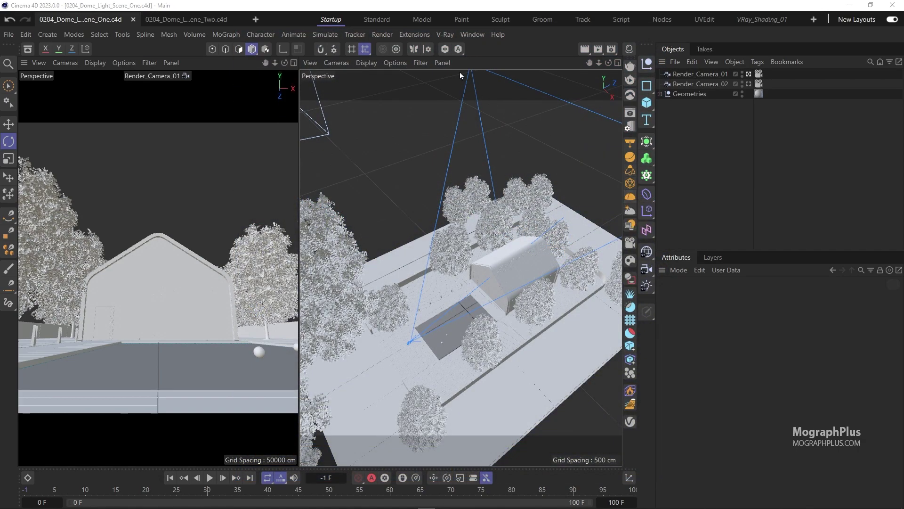
{"action": "left_click", "coordinate": [445, 34]}
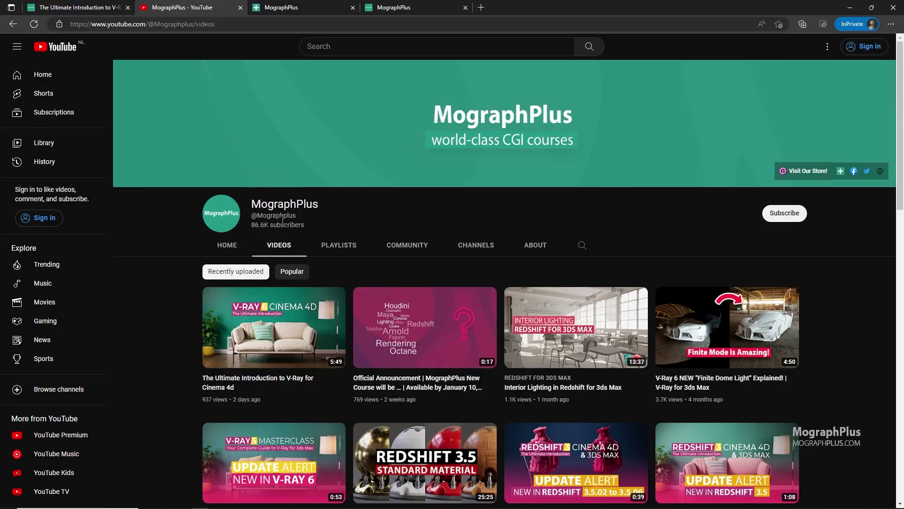
{"action": "scroll", "coordinate": [326, 299], "scroll_direction": "down", "scroll_amount": 3}
{"action": "scroll", "coordinate": [327, 299], "scroll_direction": "down", "scroll_amount": 2}
{"action": "scroll", "coordinate": [305, 209], "scroll_direction": "up", "scroll_amount": 5}
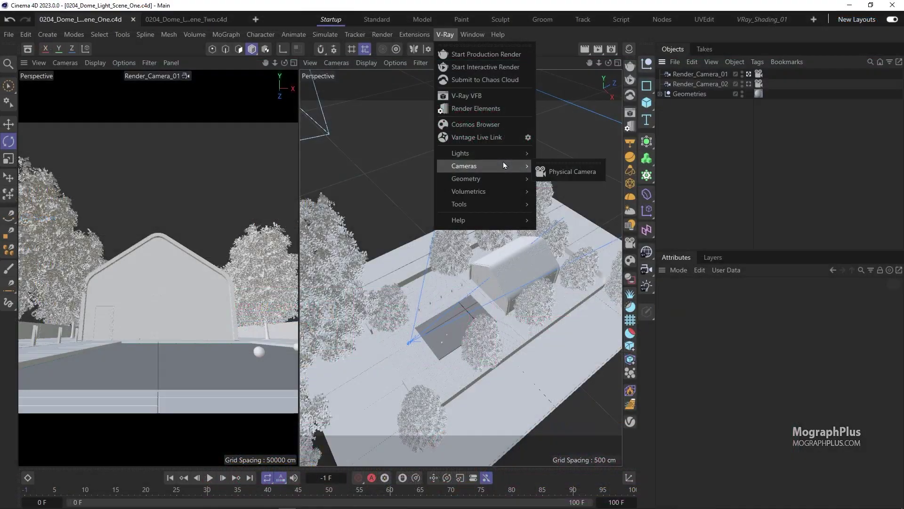
{"action": "mouse_move", "coordinate": [501, 156]}
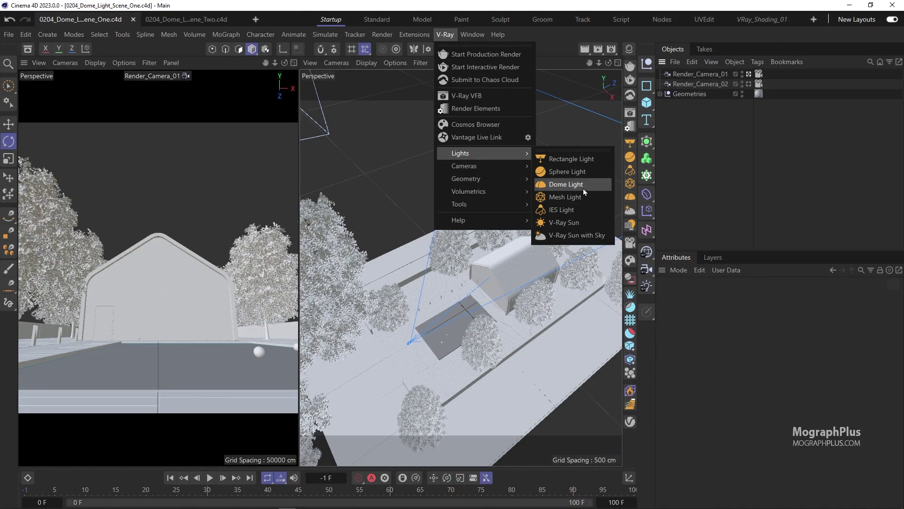
{"action": "left_click", "coordinate": [386, 150]}
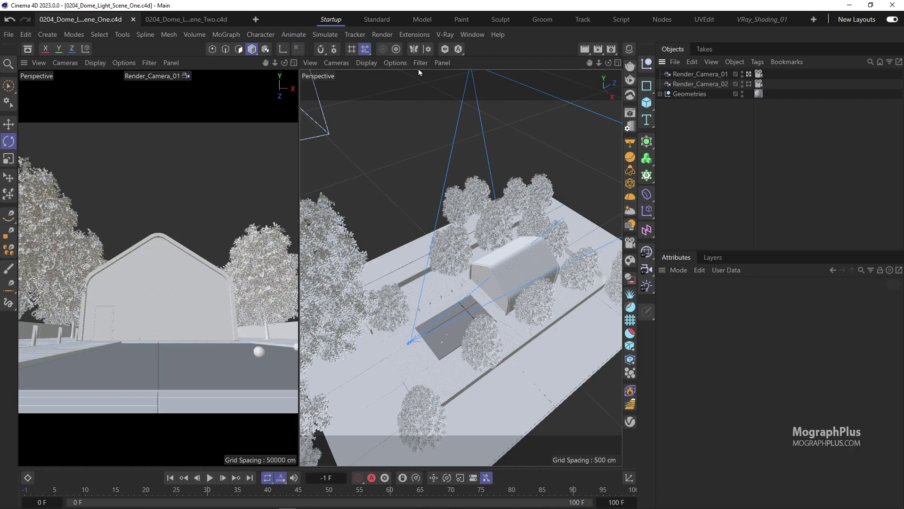
{"action": "right_click", "coordinate": [269, 134]}
{"action": "left_click", "coordinate": [262, 2]}
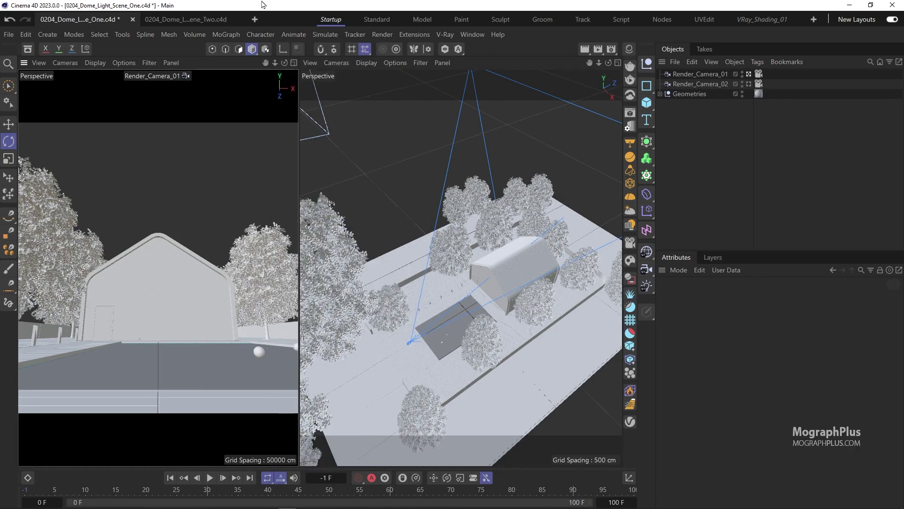
- Open the V-Ray frame buffer and start an interactive render of the Render_Camera_01 view
{"action": "left_click", "coordinate": [438, 36]}
{"action": "left_click", "coordinate": [511, 96]}
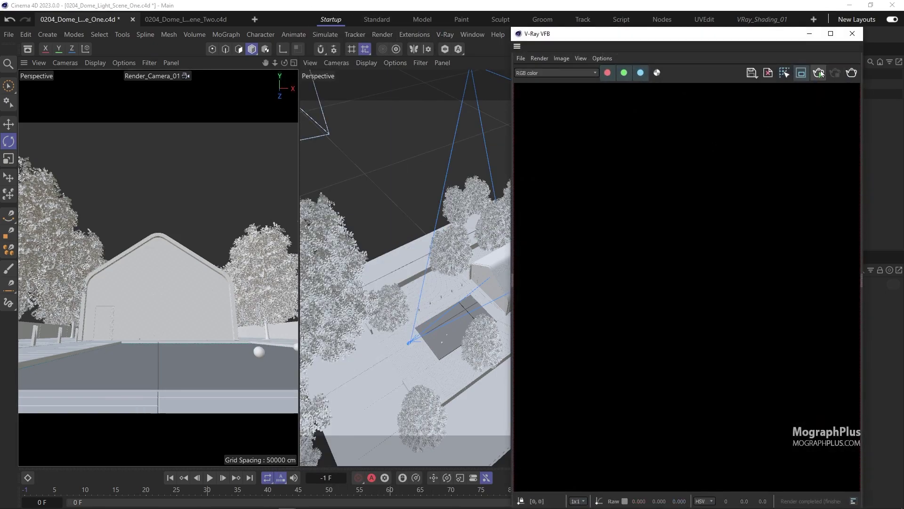
{"action": "left_click_drag", "start_coordinate": [786, 40], "coordinate": [554, 30]}
{"action": "left_click_drag", "start_coordinate": [479, 26], "coordinate": [488, 55]}
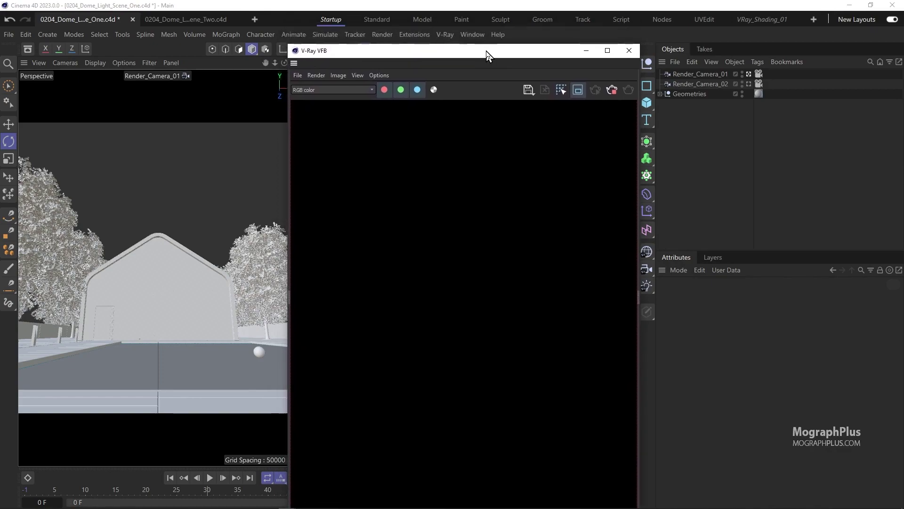
- Add a V-Ray Dome Light to the scene
{"action": "left_click", "coordinate": [446, 34]}
{"action": "left_click", "coordinate": [581, 184]}
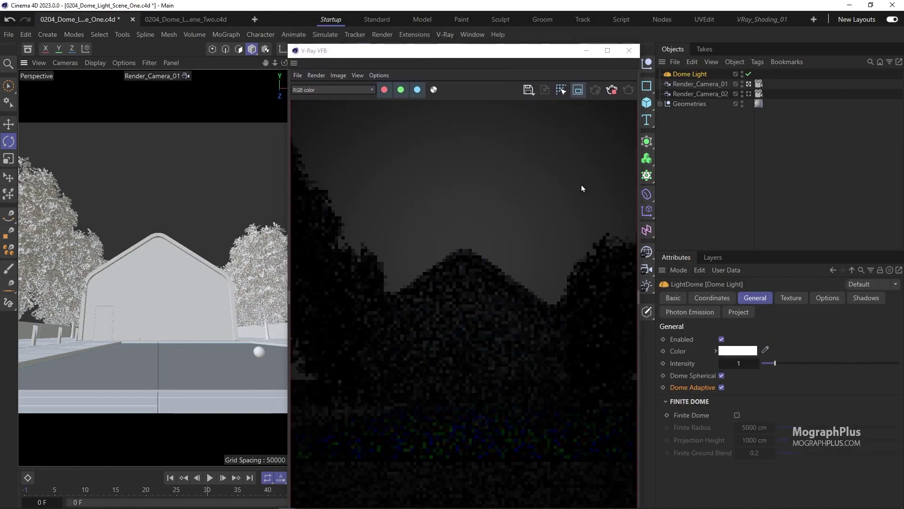
{"action": "left_click_drag", "start_coordinate": [517, 56], "coordinate": [515, 39]}
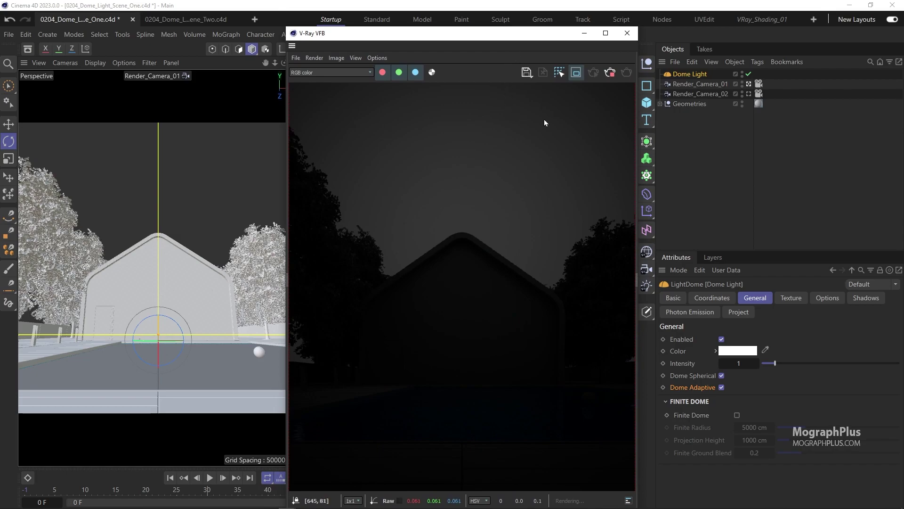
{"action": "left_click_drag", "start_coordinate": [549, 38], "coordinate": [580, 245]}
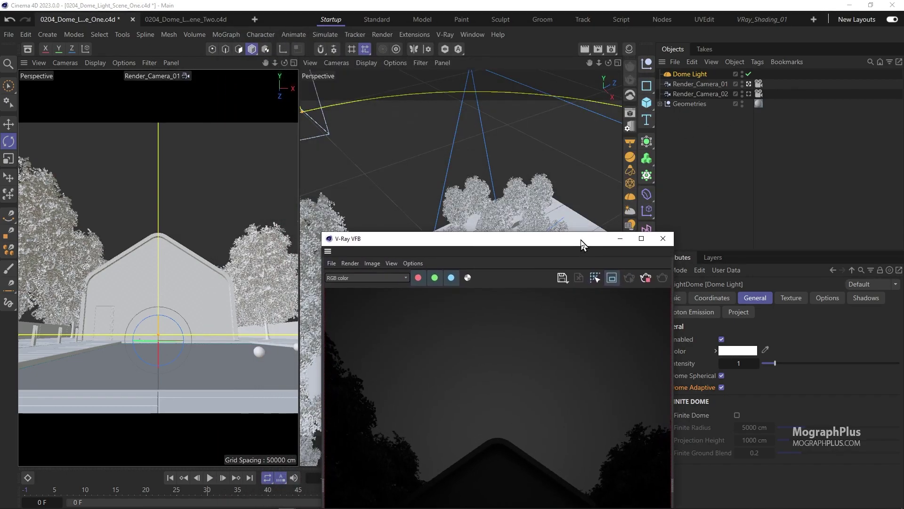
{"action": "scroll", "coordinate": [434, 178], "scroll_direction": "down", "scroll_amount": 8}
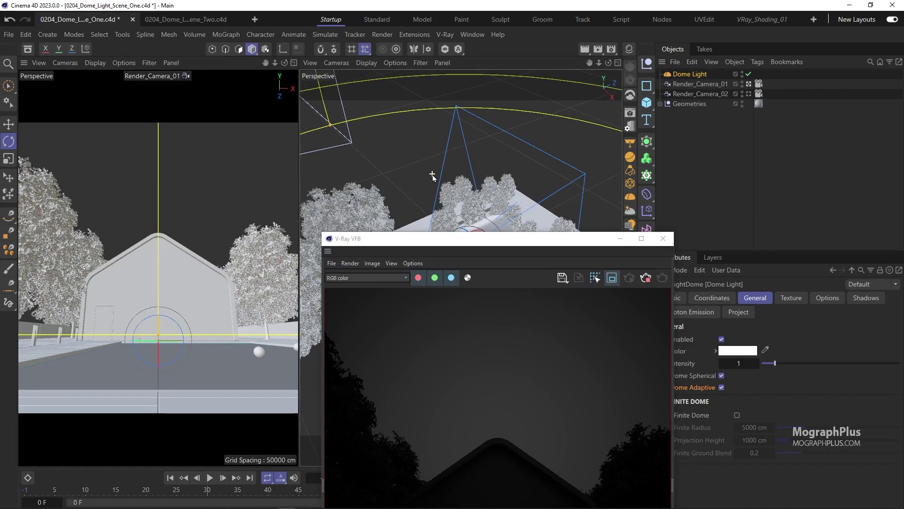
{"action": "scroll", "coordinate": [433, 178], "scroll_direction": "up", "scroll_amount": 8}
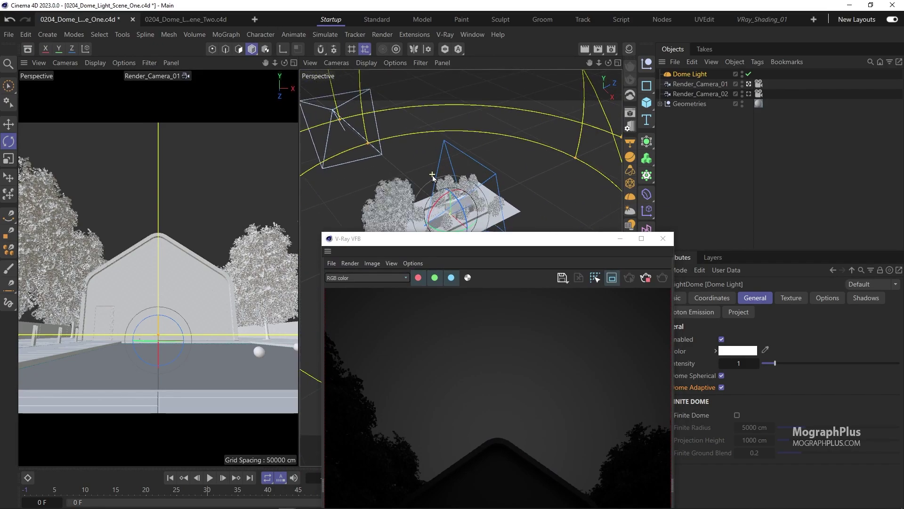
- Set the Dome Light's intensity to 25
{"action": "left_click_drag", "start_coordinate": [476, 234], "coordinate": [434, 29]}
{"action": "left_click", "coordinate": [681, 75]}
{"action": "double_click", "coordinate": [744, 361]}
{"action": "type", "text": "25"}
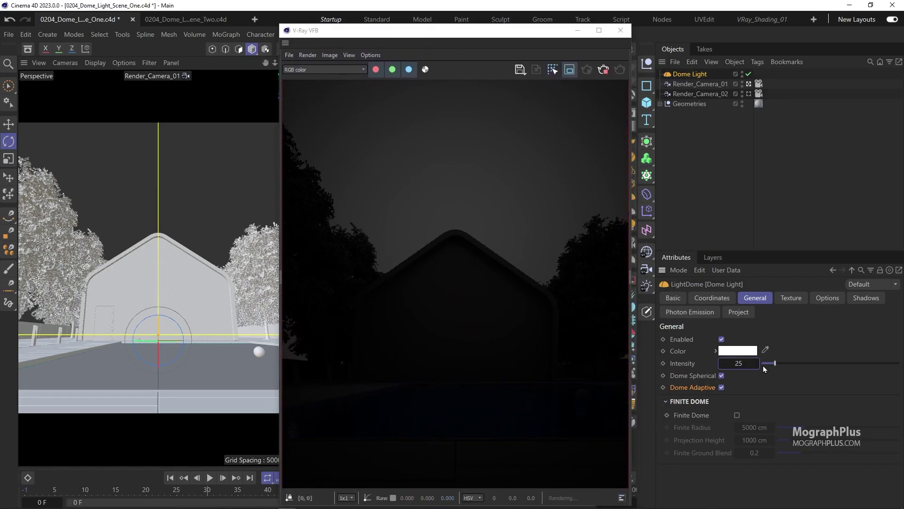
{"action": "key", "text": "Return"}
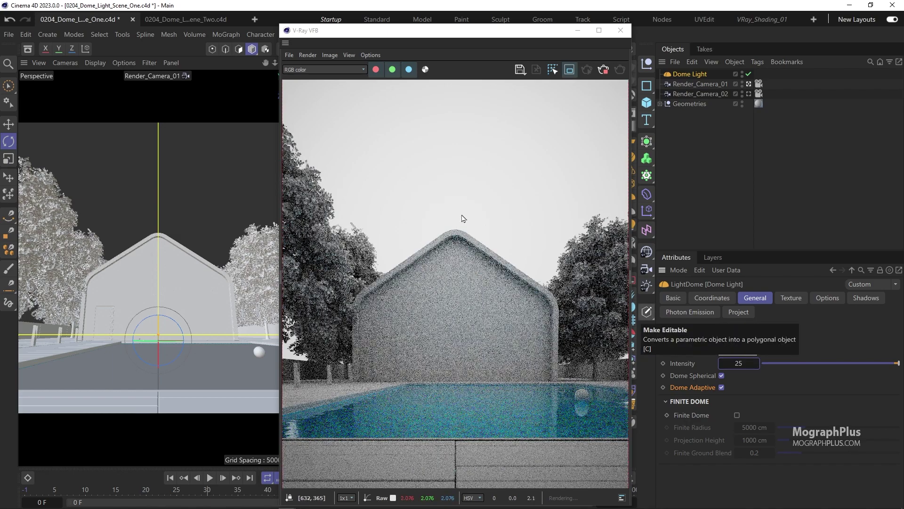
{"action": "left_click_drag", "start_coordinate": [487, 34], "coordinate": [475, 34]}
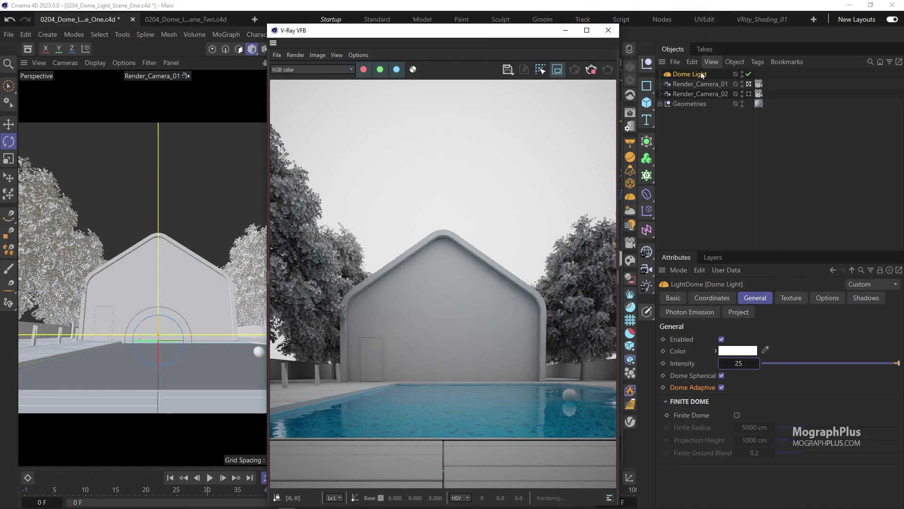
- Assign a VRayBitmap shader as the Dome Light's texture and open the shader's bitmap settings
{"action": "left_click", "coordinate": [794, 298]}
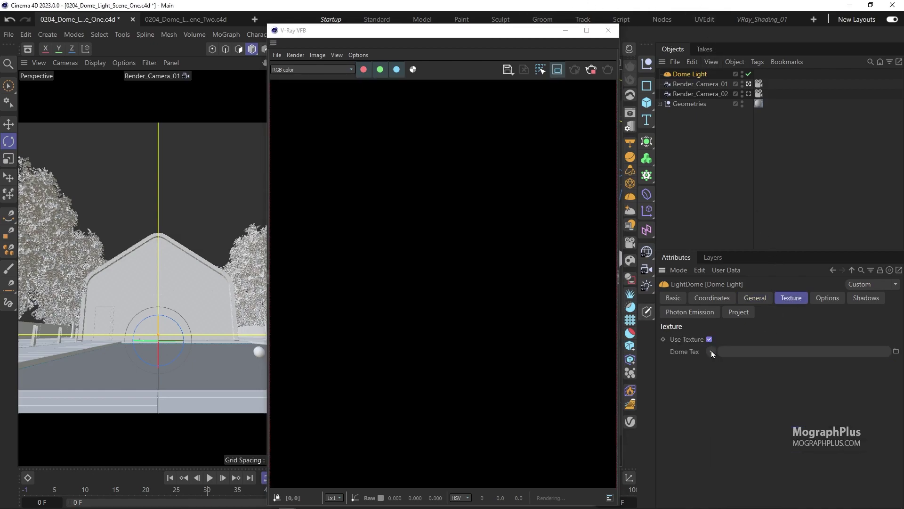
{"action": "left_click", "coordinate": [711, 352]}
{"action": "mouse_move", "coordinate": [730, 299]}
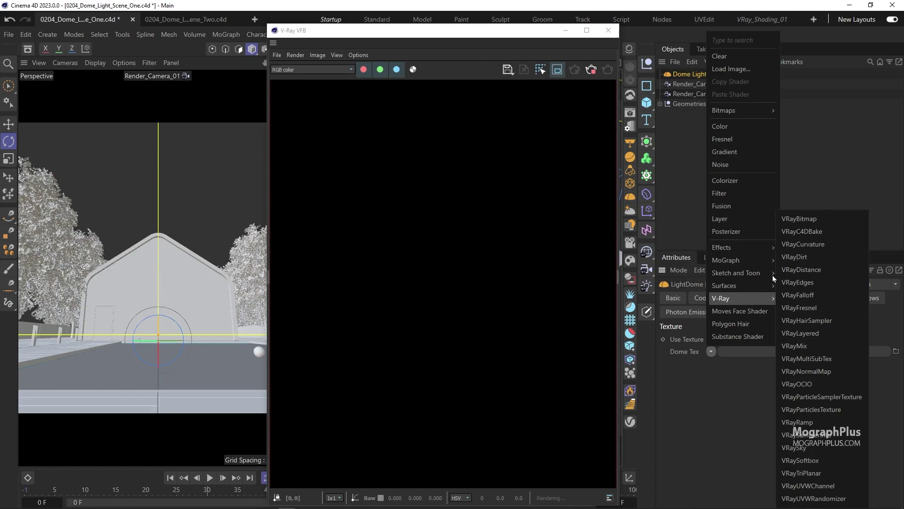
{"action": "left_click", "coordinate": [803, 219]}
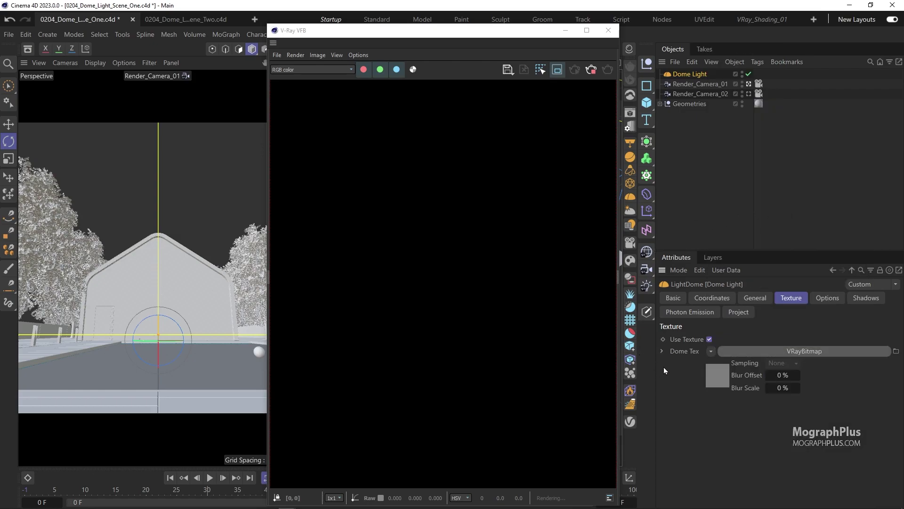
{"action": "left_click", "coordinate": [714, 379]}
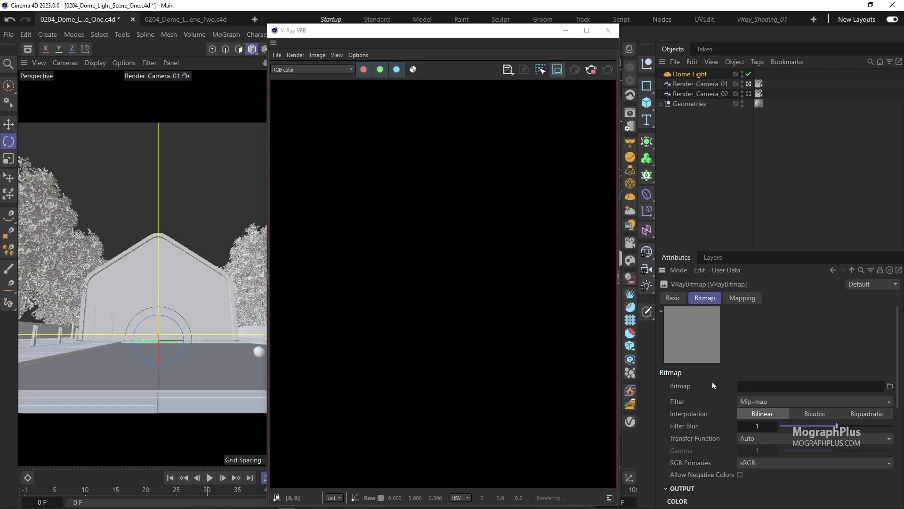
- Load the dry_field_4k image from the HDRIs folder into the dome texture's VRayBitmap
{"action": "left_click", "coordinate": [885, 385]}
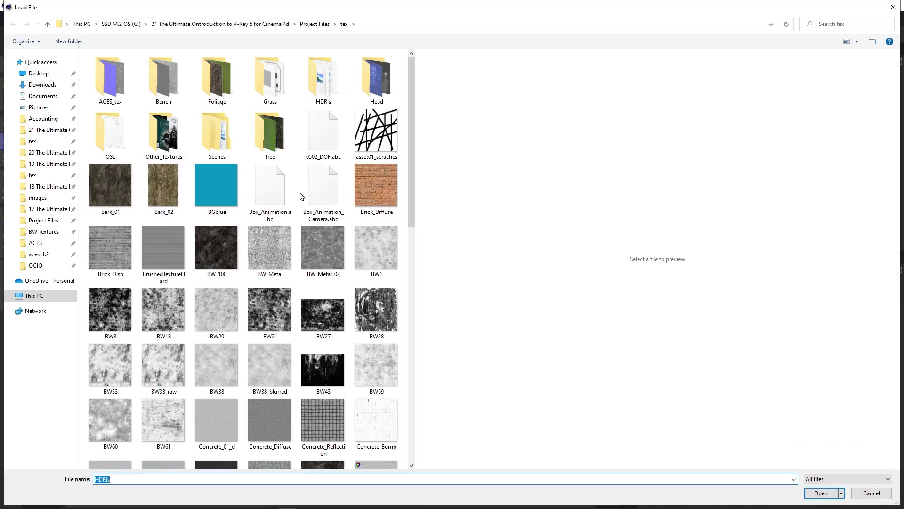
{"action": "double_click", "coordinate": [313, 89]}
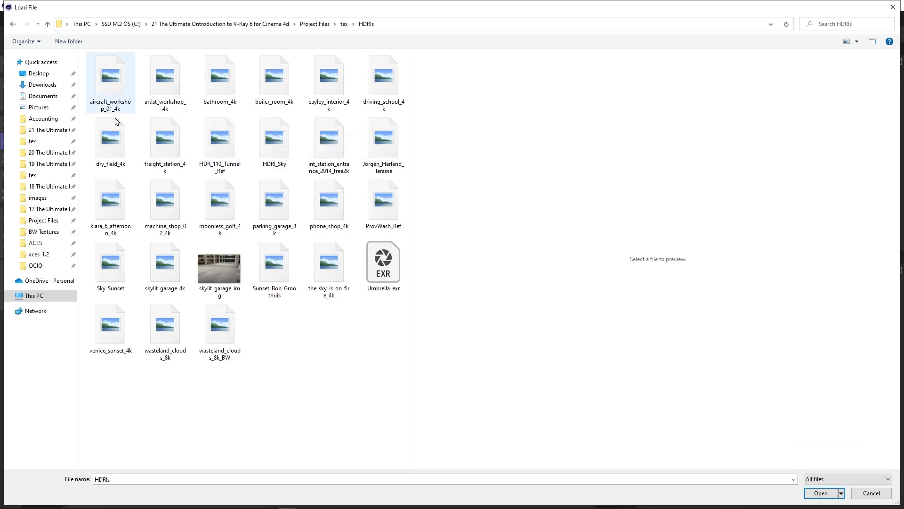
{"action": "left_click", "coordinate": [116, 150]}
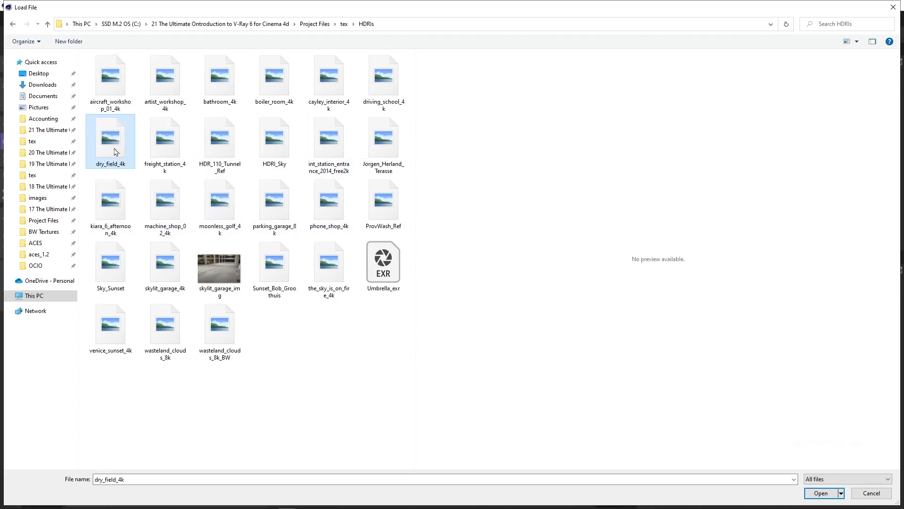
{"action": "double_click", "coordinate": [114, 149]}
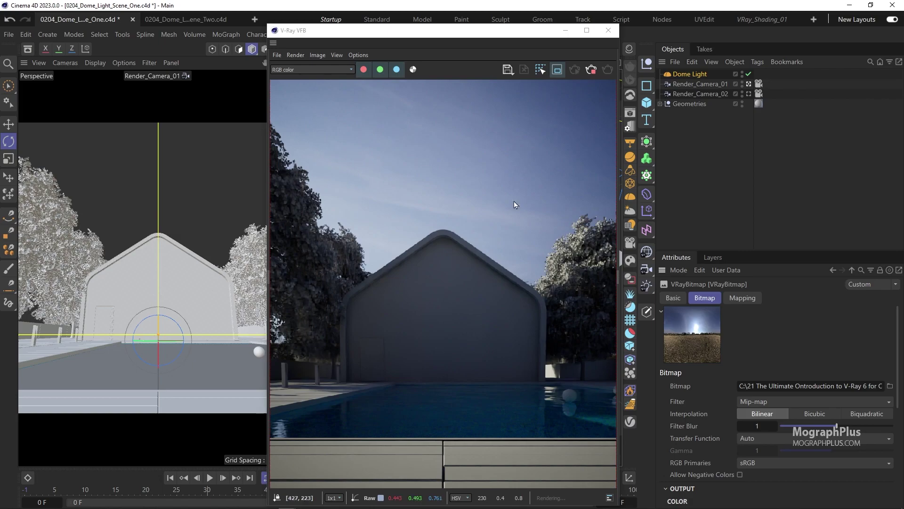
- Keep the HDRI bitmap's RGB Primaries at sRGB and set its Transfer Function to Linear
{"action": "left_click", "coordinate": [741, 462]}
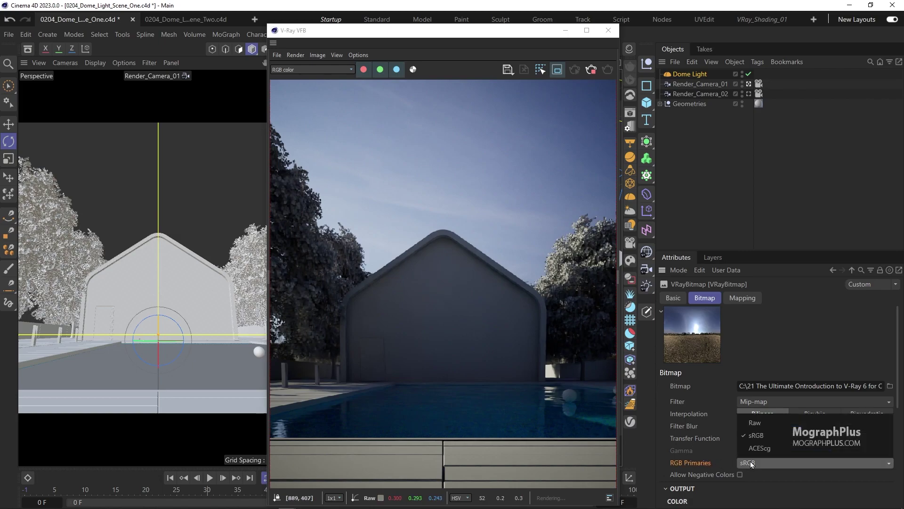
{"action": "left_click", "coordinate": [756, 437]}
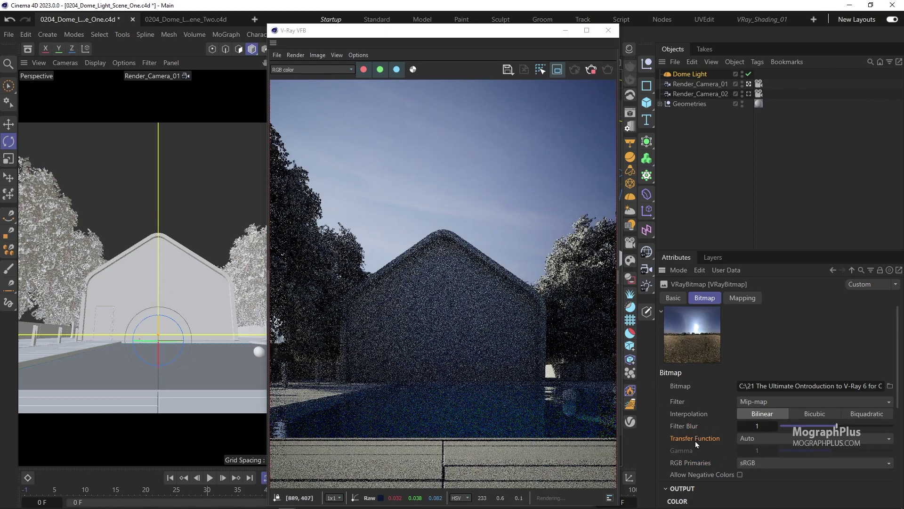
{"action": "left_click", "coordinate": [762, 439]}
{"action": "left_click", "coordinate": [786, 451]}
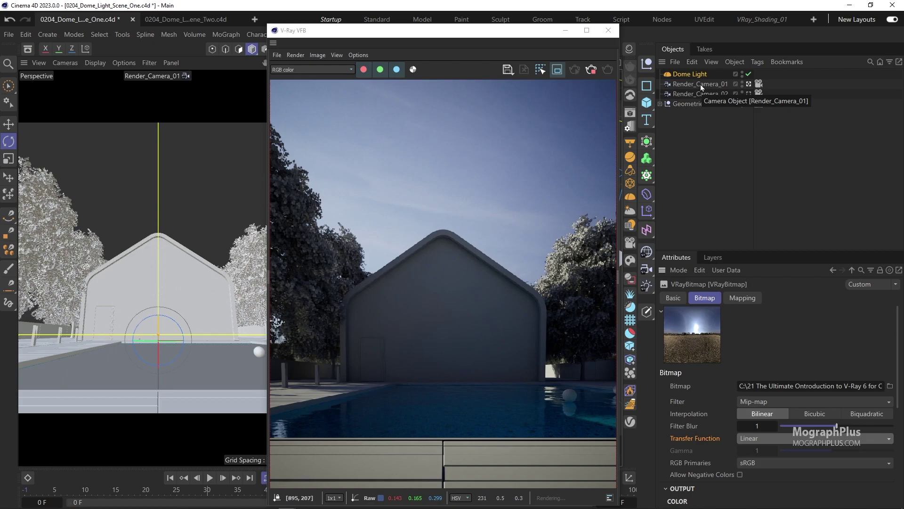
- Open the V-Ray Common render settings and examine the Denoiser's Enable and Engine options
{"action": "left_click_drag", "start_coordinate": [549, 41], "coordinate": [552, 76]}
{"action": "left_click", "coordinate": [611, 49]}
{"action": "left_click_drag", "start_coordinate": [669, 13], "coordinate": [372, 70]}
{"action": "left_click", "coordinate": [393, 104]}
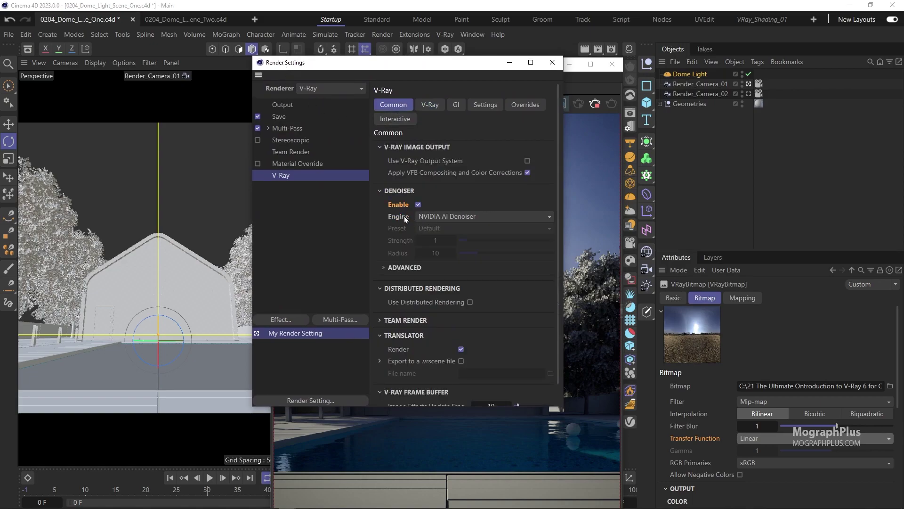
{"action": "left_click", "coordinate": [445, 216]}
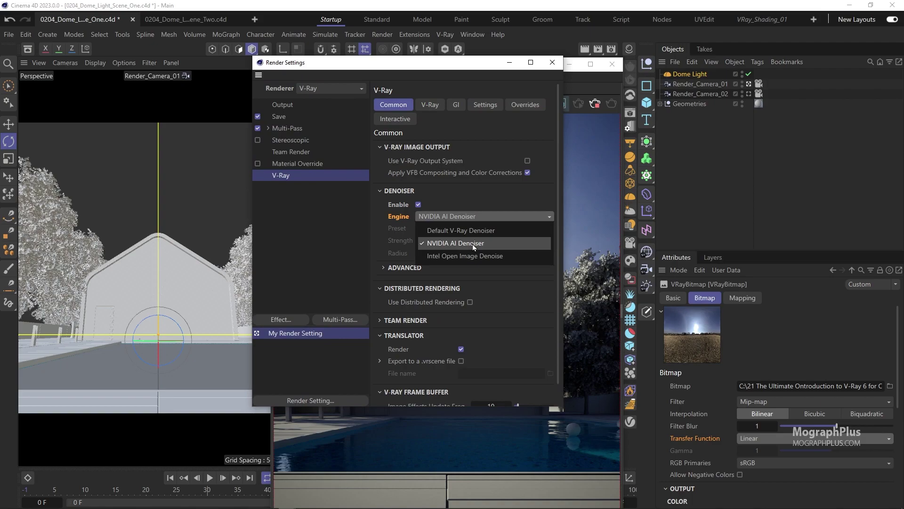
{"action": "left_click", "coordinate": [482, 202]}
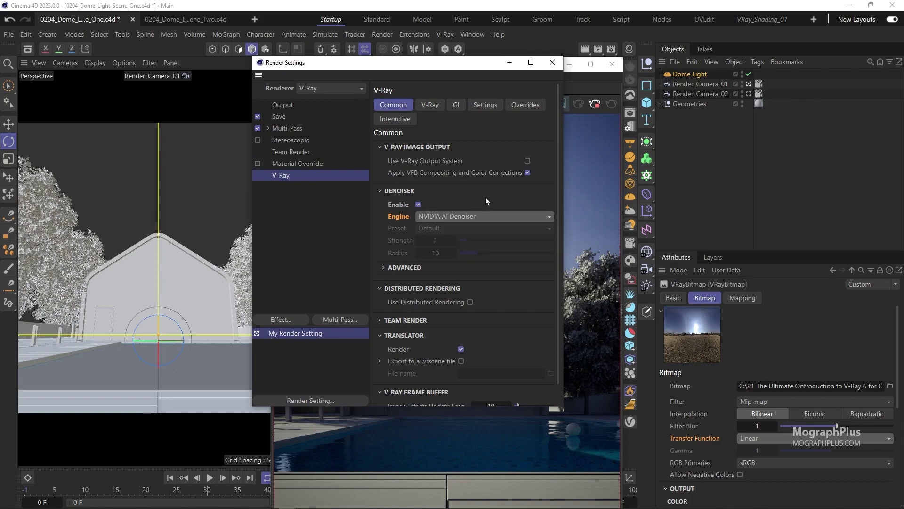
- Collapse every Common section except Denoiser, and review its engine choices, keeping NVIDIA AI Denoiser
{"action": "left_click", "coordinate": [401, 336]}
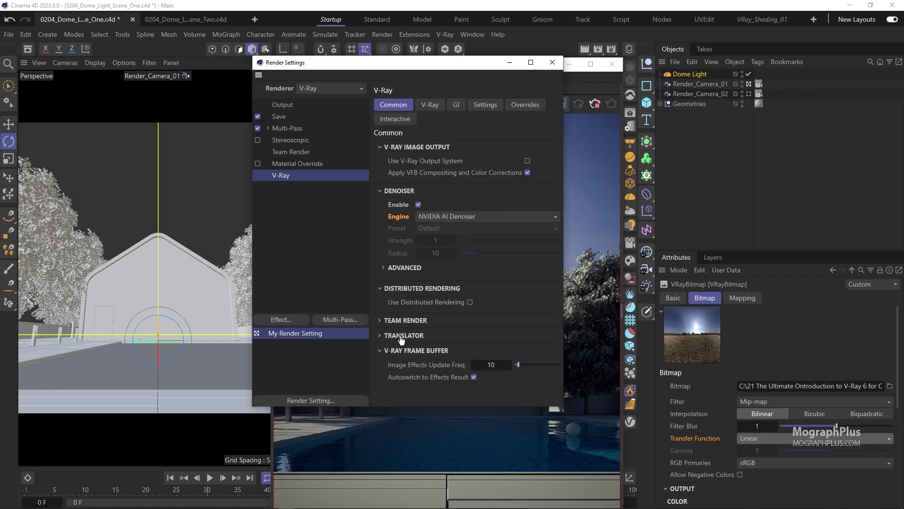
{"action": "left_click", "coordinate": [401, 351]}
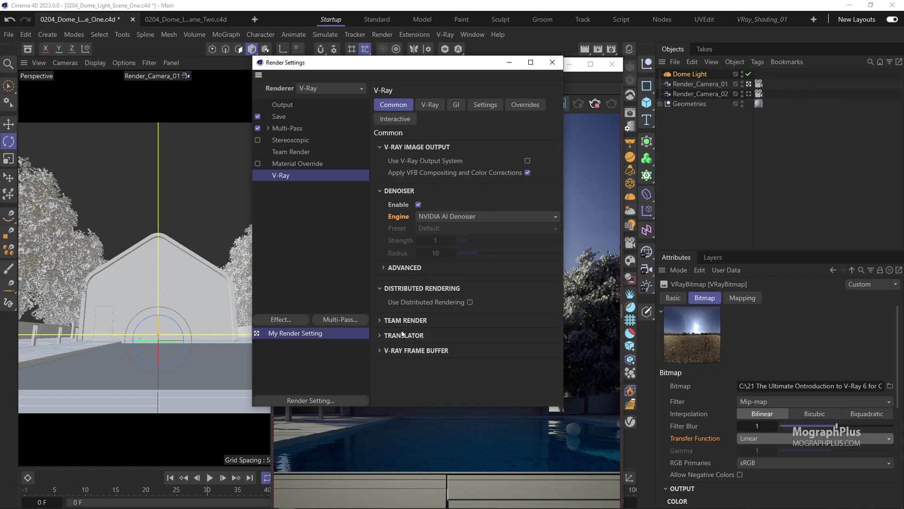
{"action": "left_click", "coordinate": [404, 289]}
{"action": "left_click", "coordinate": [408, 147]}
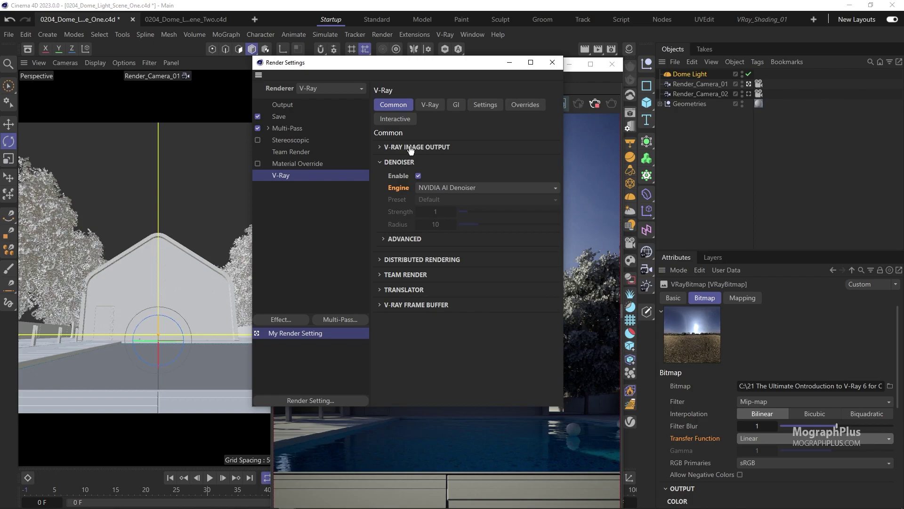
{"action": "left_click", "coordinate": [455, 188]}
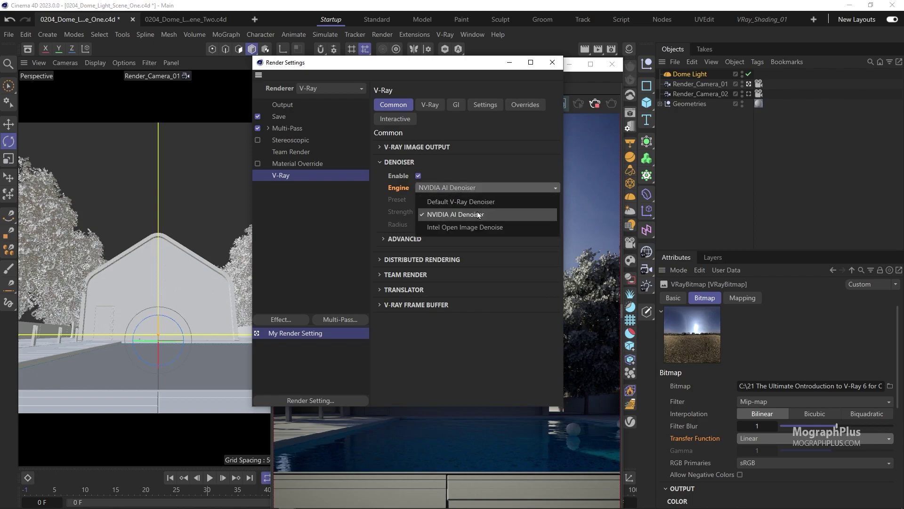
{"action": "left_click", "coordinate": [477, 211]}
{"action": "left_click", "coordinate": [553, 63]}
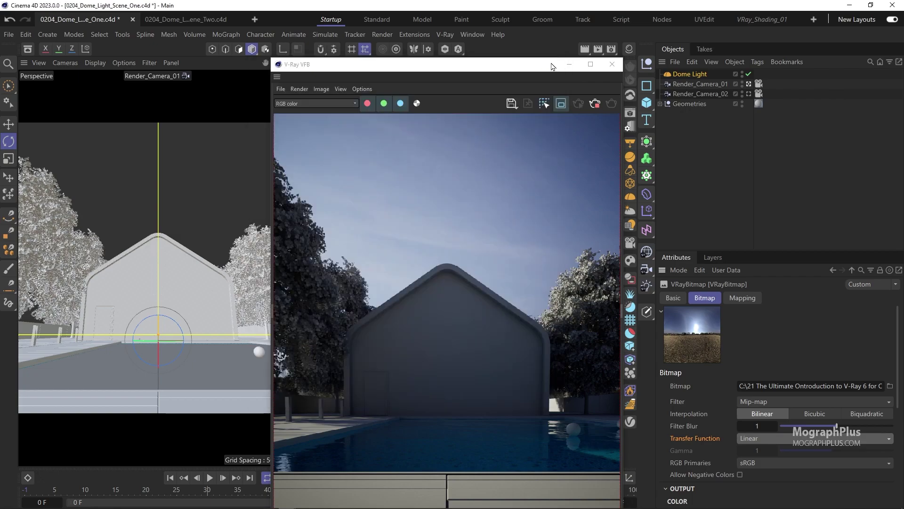
{"action": "left_click_drag", "start_coordinate": [510, 70], "coordinate": [508, 30]}
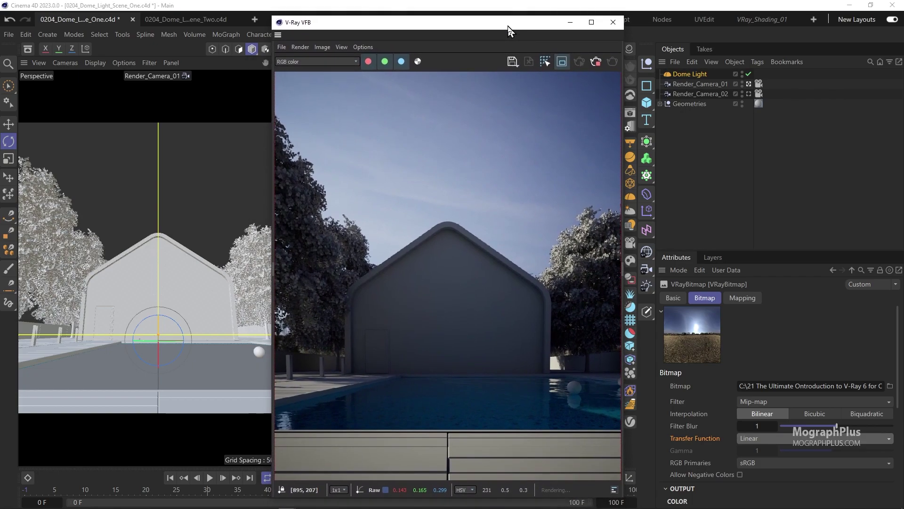
- Try heading rotations (R.H) of 50, 75 and 100 degrees on the Dome Light
{"action": "left_click", "coordinate": [679, 74]}
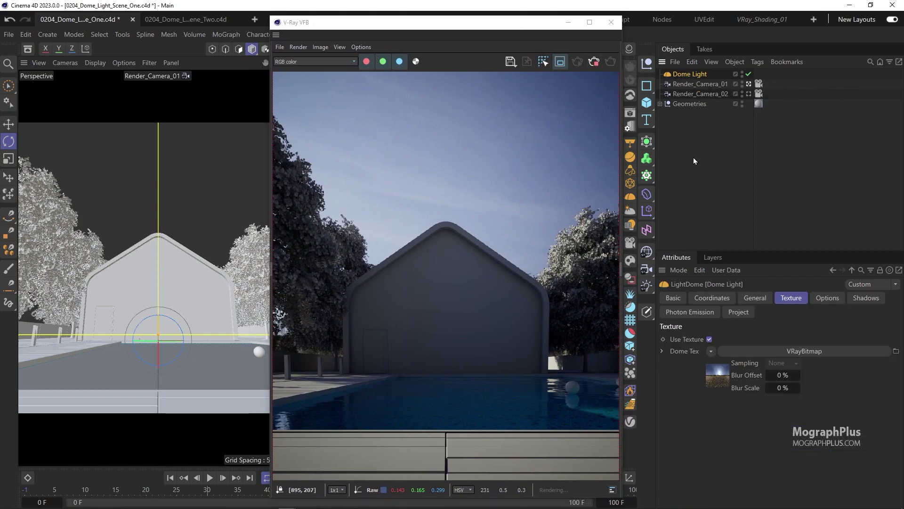
{"action": "left_click", "coordinate": [717, 297]}
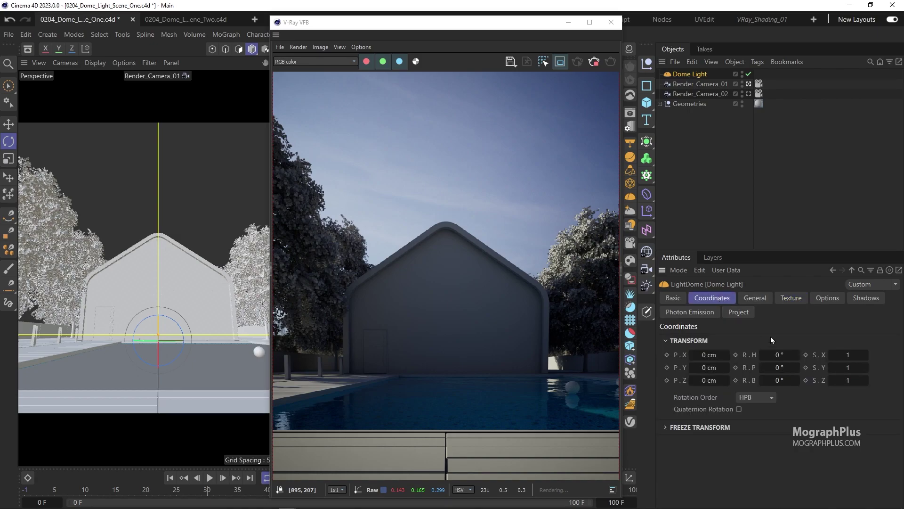
{"action": "left_click", "coordinate": [777, 354]}
{"action": "key", "text": "Return"}
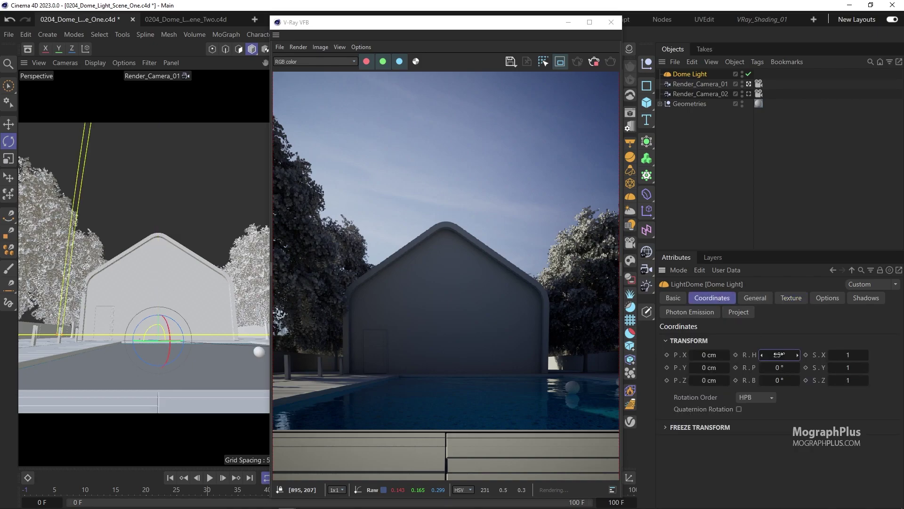
{"action": "type", "text": "50"}
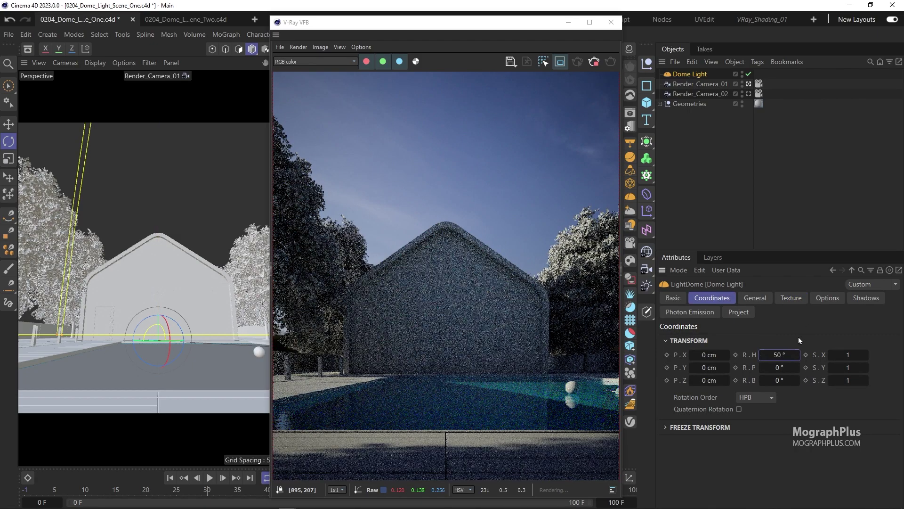
{"action": "key", "text": "Return"}
{"action": "type", "text": "75"}
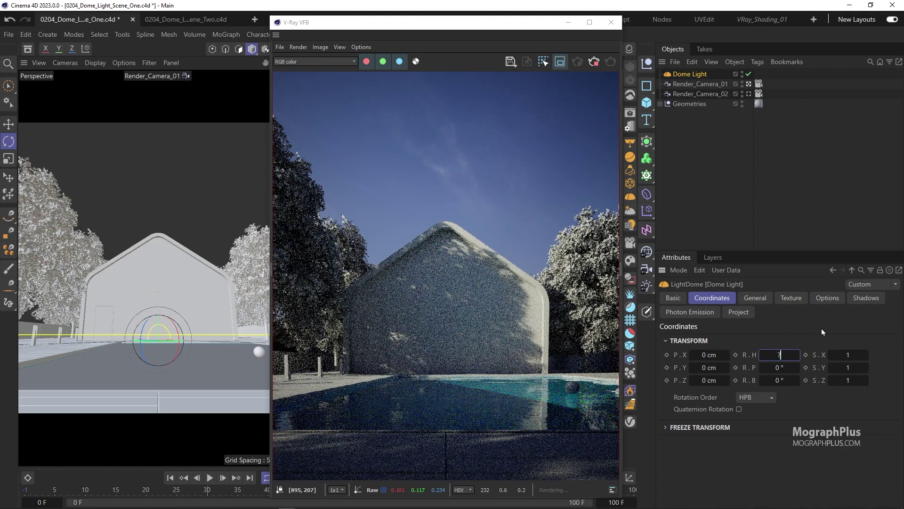
{"action": "key", "text": "Return"}
{"action": "type", "text": "100"}
{"action": "key", "text": "Return"}
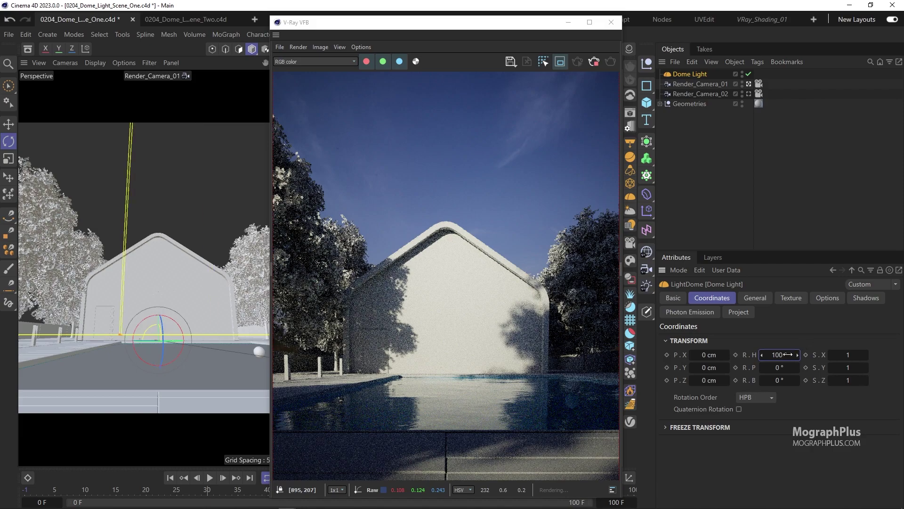
- Try heading rotations of 150, 175 and 200 degrees on the Dome Light
{"action": "type", "text": "150"}
{"action": "key", "text": "Return"}
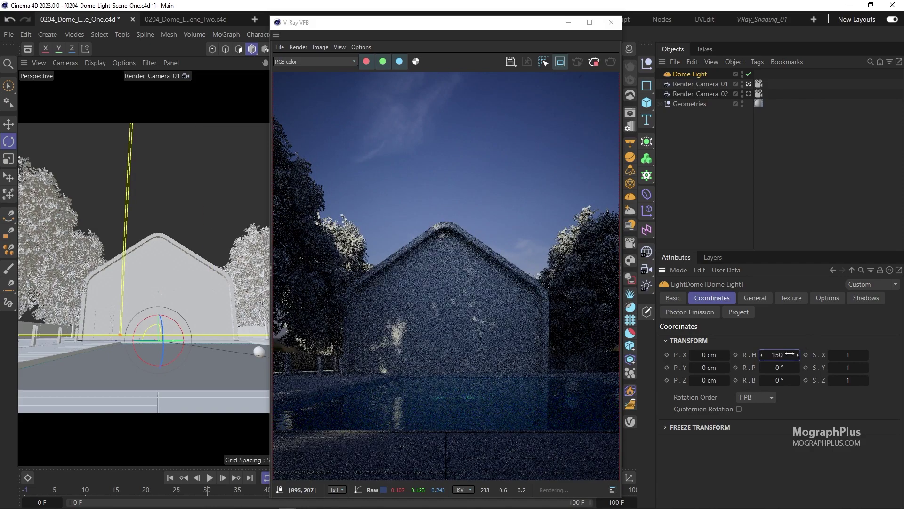
{"action": "type", "text": "175"}
{"action": "key", "text": "Return"}
{"action": "double_click", "coordinate": [783, 355]}
{"action": "type", "text": "200"}
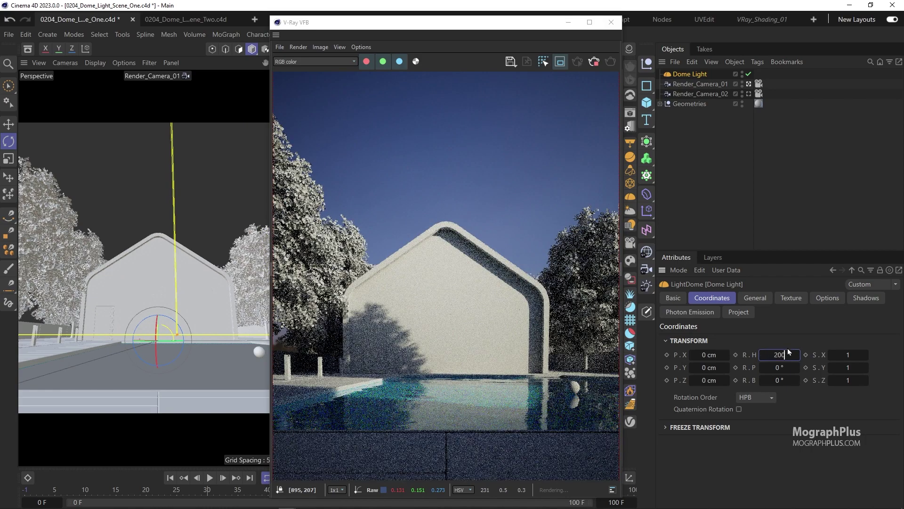
{"action": "key", "text": "Return"}
- Try heading rotations of 225, 250 and 300 degrees on the Dome Light
{"action": "double_click", "coordinate": [783, 355]}
{"action": "type", "text": "225"}
{"action": "key", "text": "Return"}
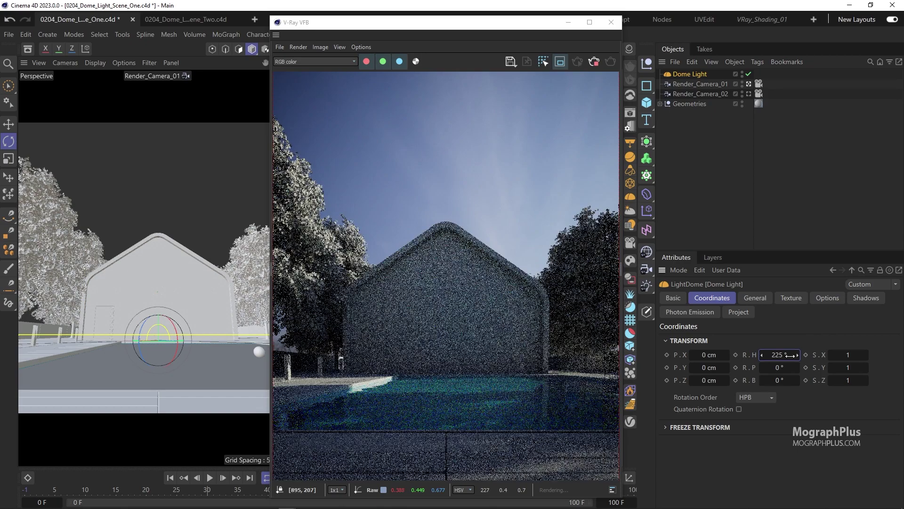
{"action": "double_click", "coordinate": [783, 355]}
{"action": "type", "text": "250"}
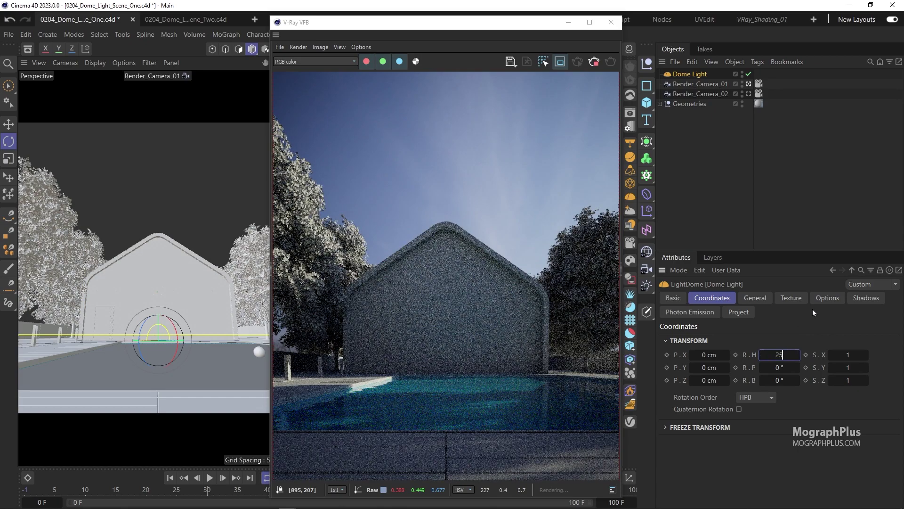
{"action": "key", "text": "Return"}
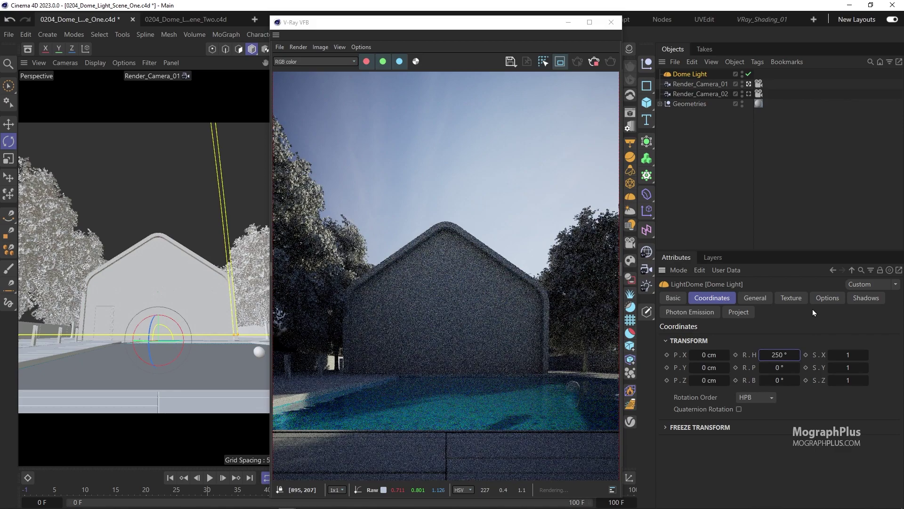
{"action": "double_click", "coordinate": [789, 354]}
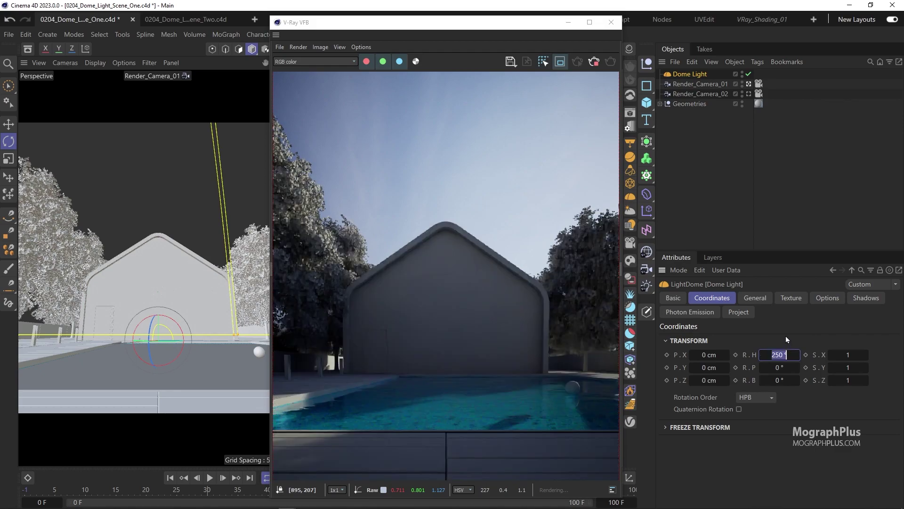
{"action": "type", "text": "300"}
{"action": "key", "text": "Return"}
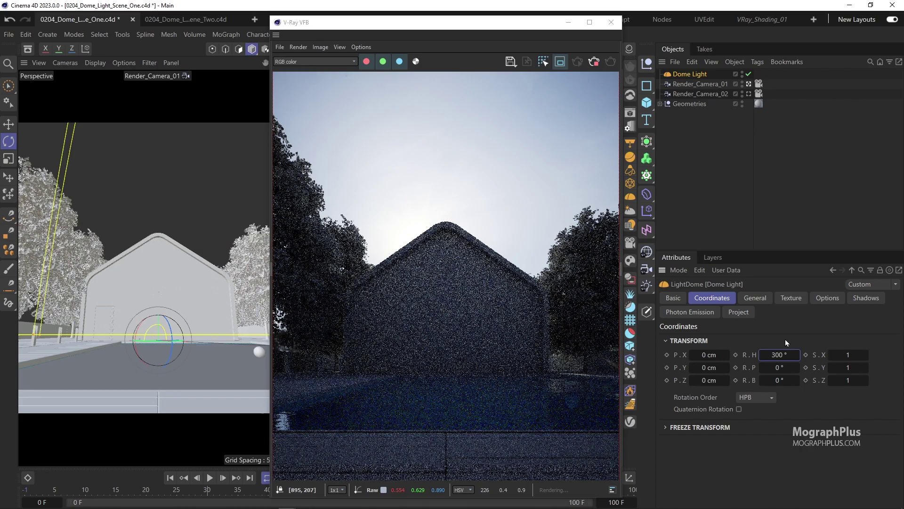
- Reset the Dome Light's heading rotation to 0 degrees, and set it to 65 degrees
{"action": "type", "text": "0"}
{"action": "key", "text": "Return"}
{"action": "left_click", "coordinate": [794, 351]}
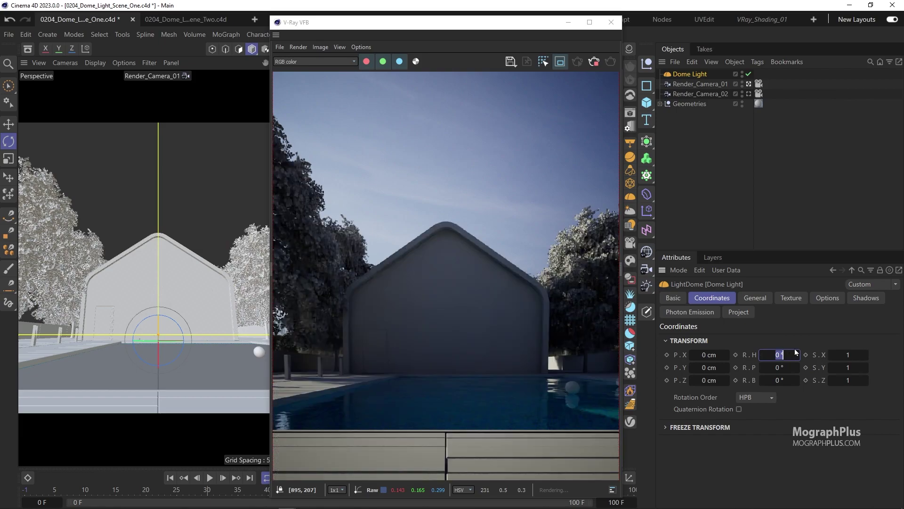
{"action": "key", "text": "Return"}
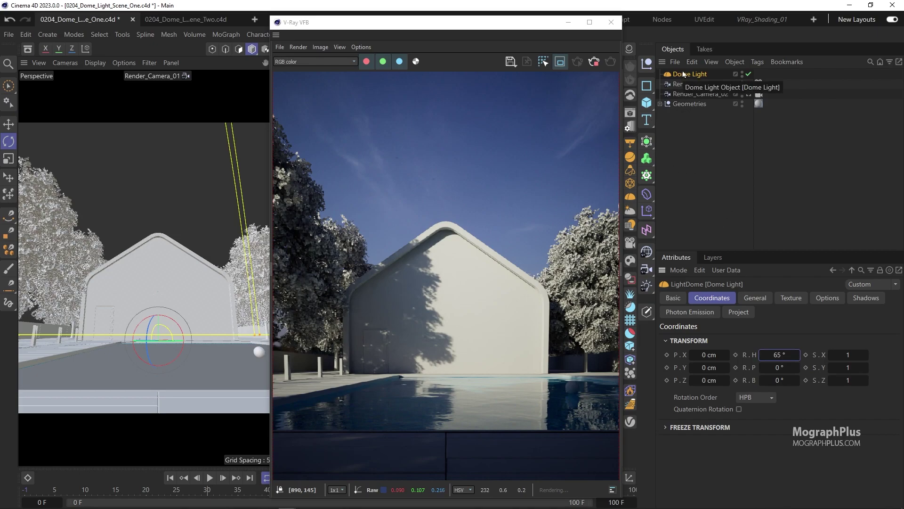
- Duplicate the Dome Light and disable the original
{"action": "left_click_drag", "start_coordinate": [687, 75], "coordinate": [689, 71]}
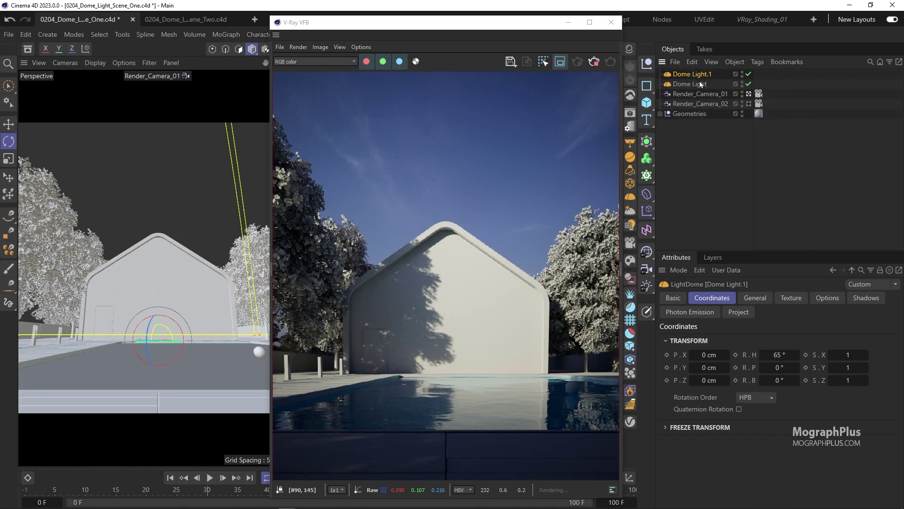
{"action": "left_click", "coordinate": [748, 84]}
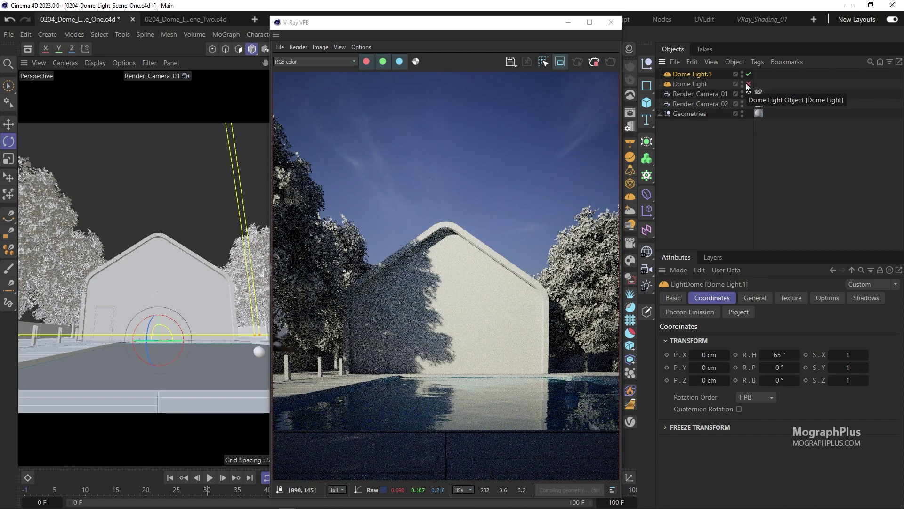
- Load the wasteland_clouds_8k image from the HDRIs folder into the duplicated dome light's VRayBitmap
{"action": "left_click", "coordinate": [785, 297]}
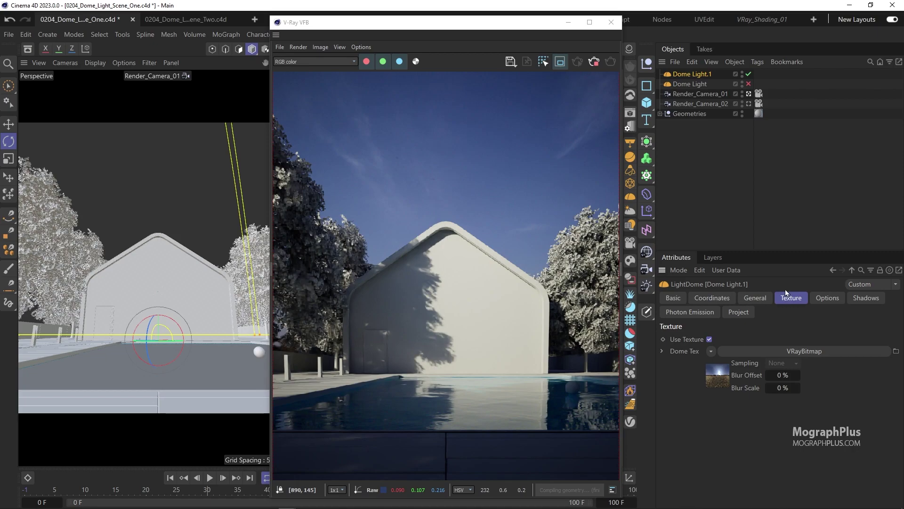
{"action": "left_click", "coordinate": [720, 375]}
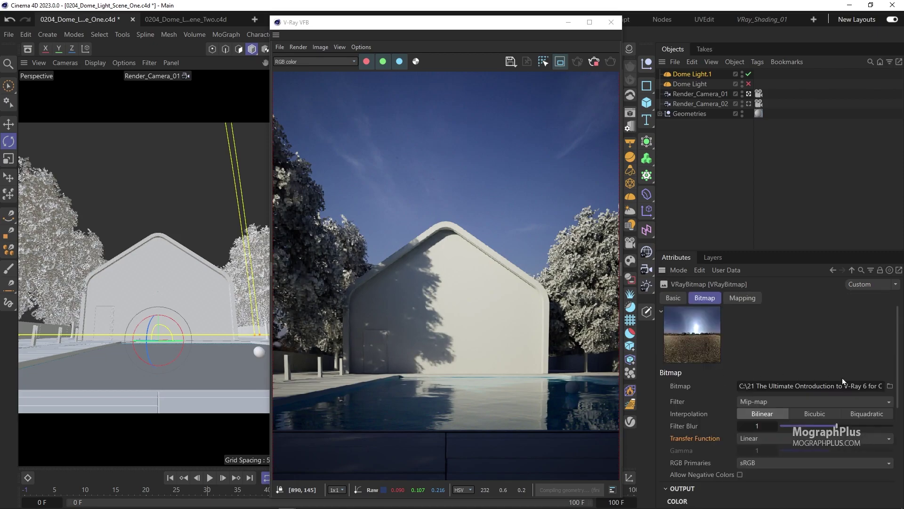
{"action": "left_click", "coordinate": [889, 386]}
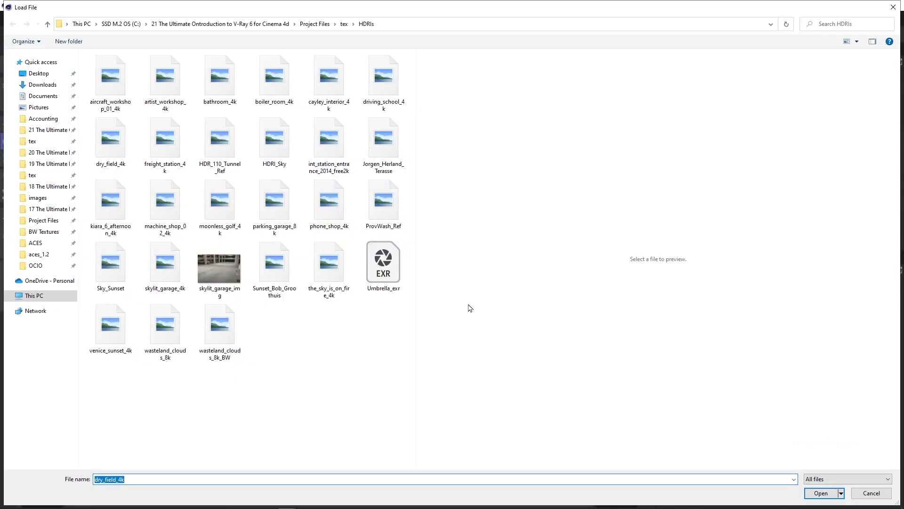
{"action": "left_click", "coordinate": [167, 324]}
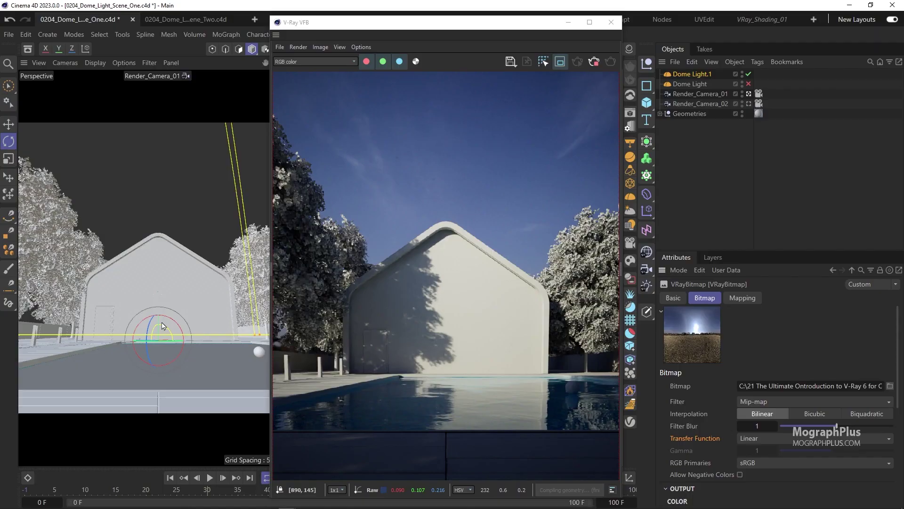
{"action": "double_click", "coordinate": [168, 324]}
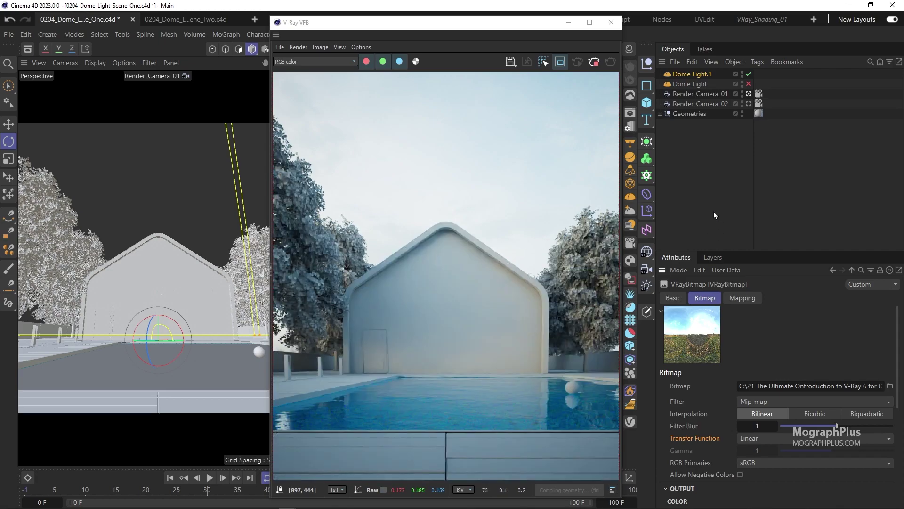
- Lower the Intensity of Dome Light.1 and set its heading rotation to 100 degrees
{"action": "left_click", "coordinate": [688, 75]}
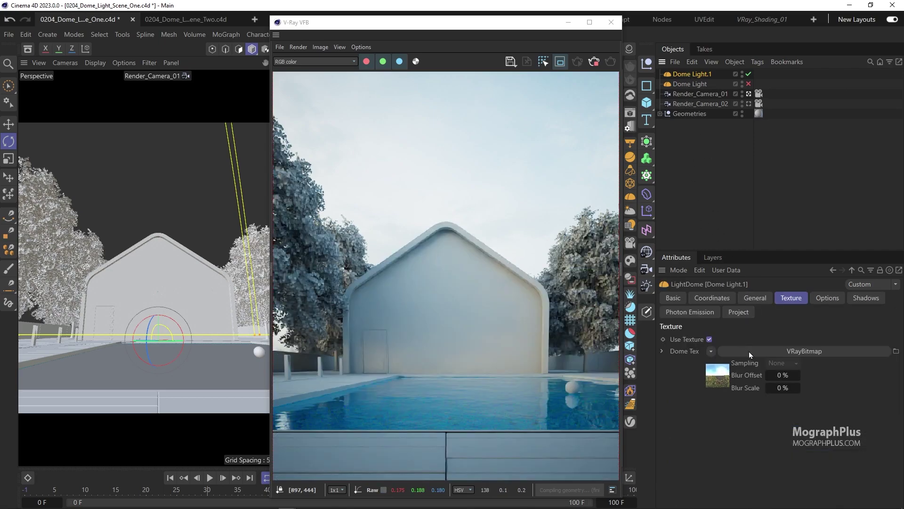
{"action": "left_click", "coordinate": [754, 298]}
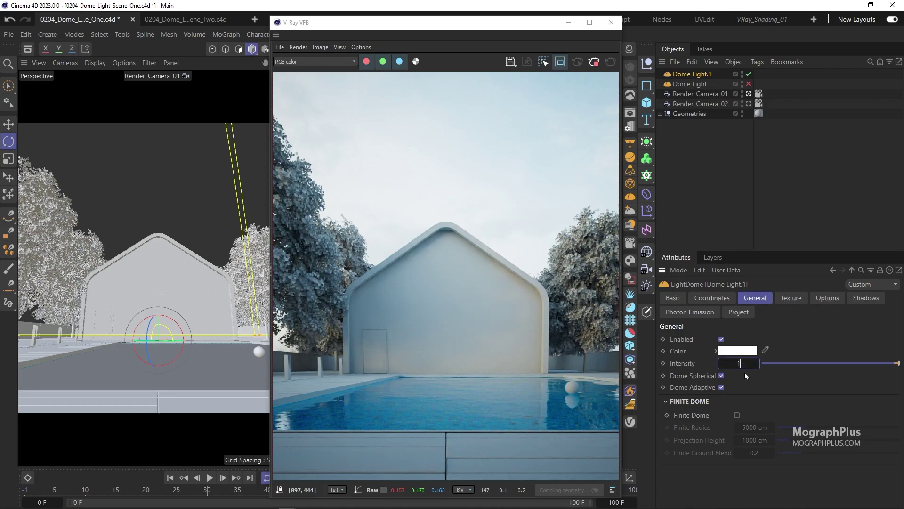
{"action": "left_click", "coordinate": [711, 299]}
{"action": "left_click", "coordinate": [782, 355]}
{"action": "type", "text": "100"}
{"action": "key", "text": "Return"}
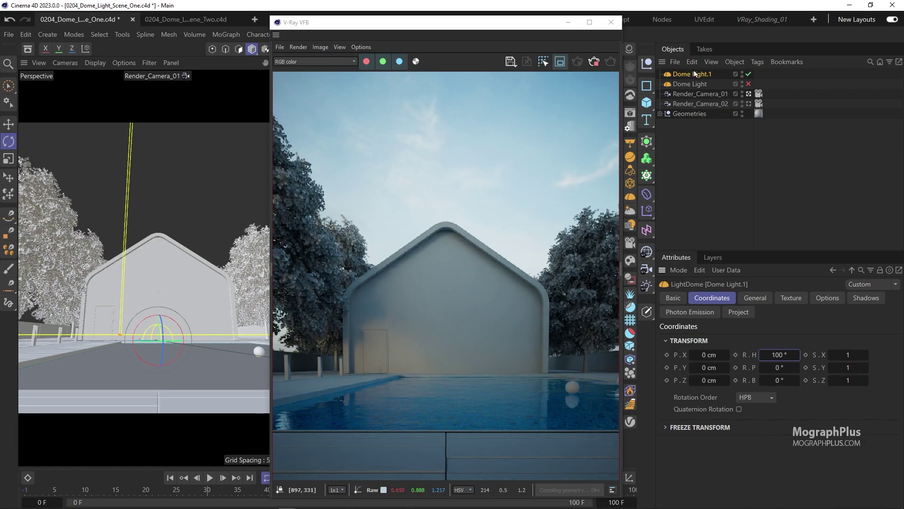
- Duplicate Dome Light.1 and disable the light it was copied from
{"action": "left_click_drag", "start_coordinate": [699, 74], "coordinate": [702, 70], "text": "ctrl"}
{"action": "left_click", "coordinate": [748, 84]}
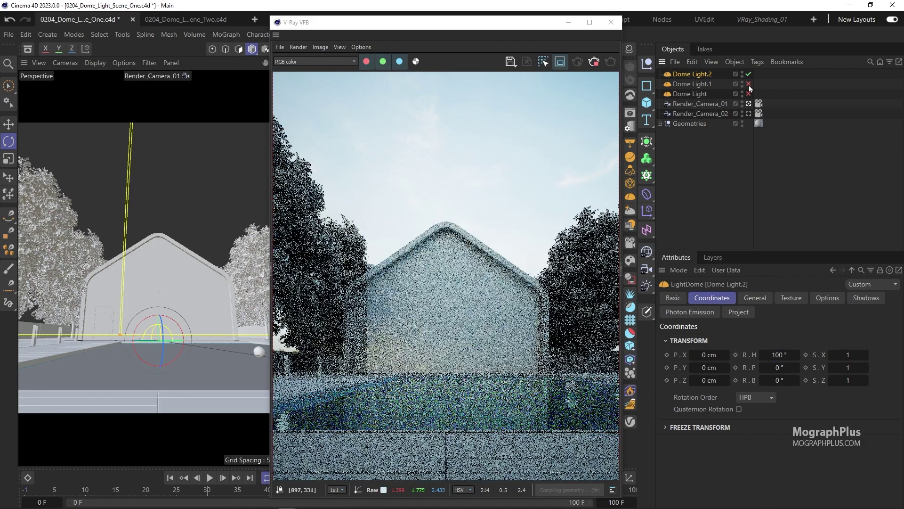
- Load the Sky_Sunset image from the HDRIs folder into Dome Light.2's VRayBitmap
{"action": "left_click", "coordinate": [792, 297]}
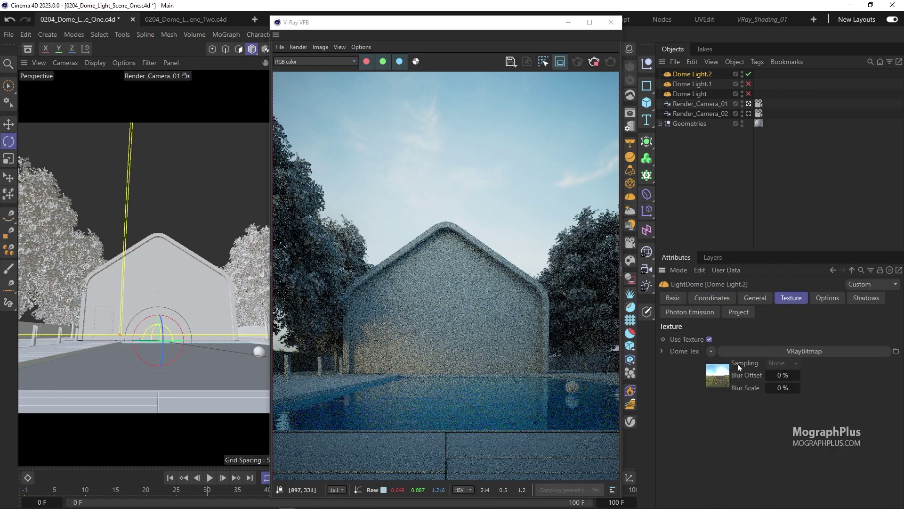
{"action": "left_click", "coordinate": [740, 363]}
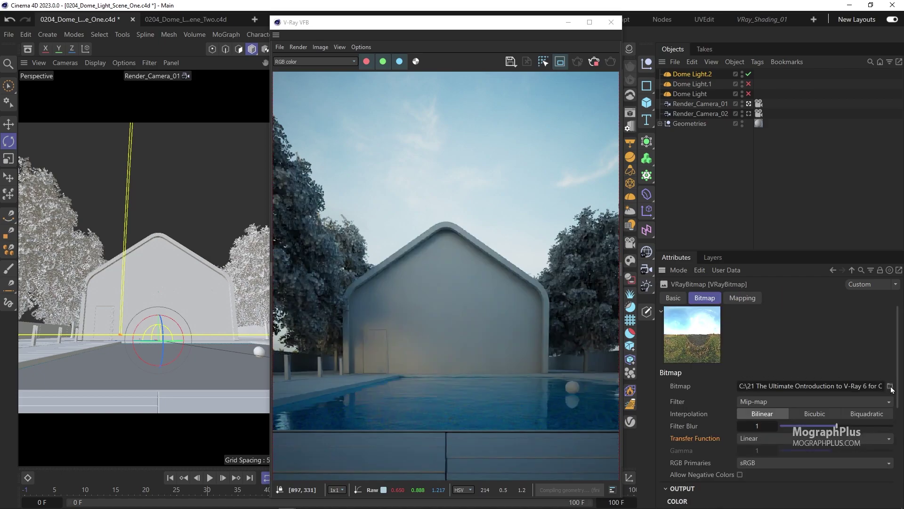
{"action": "left_click", "coordinate": [890, 386]}
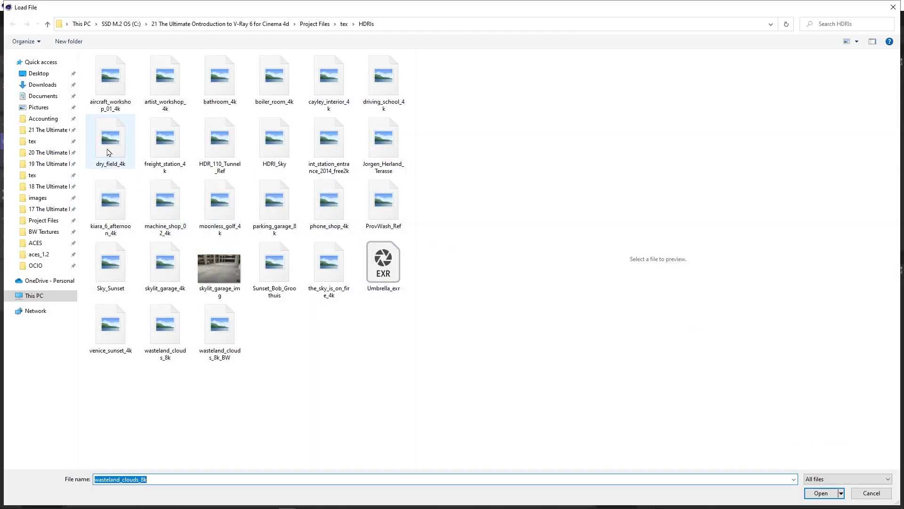
{"action": "double_click", "coordinate": [113, 249]}
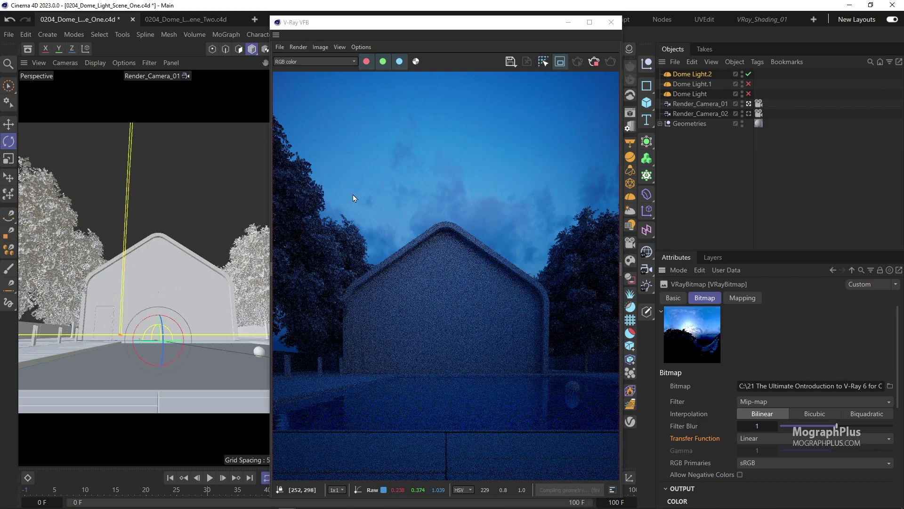
- Set Dome Light.2's heading rotation to 0 degrees and its Intensity to 15
{"action": "left_click", "coordinate": [699, 75]}
{"action": "left_click", "coordinate": [752, 298]}
{"action": "left_click", "coordinate": [722, 299]}
{"action": "double_click", "coordinate": [775, 354]}
{"action": "type", "text": "0"}
{"action": "left_click", "coordinate": [749, 300]}
{"action": "double_click", "coordinate": [749, 366]}
{"action": "type", "text": "15"}
{"action": "key", "text": "Return"}
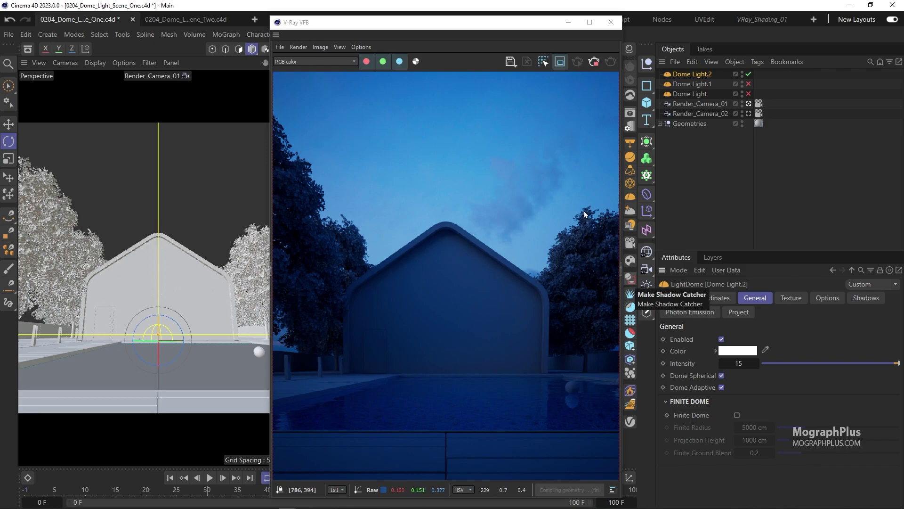
- Disable Dome Light.2 and re-enable the original Dome Light, leaving that one selected
{"action": "left_click", "coordinate": [748, 74]}
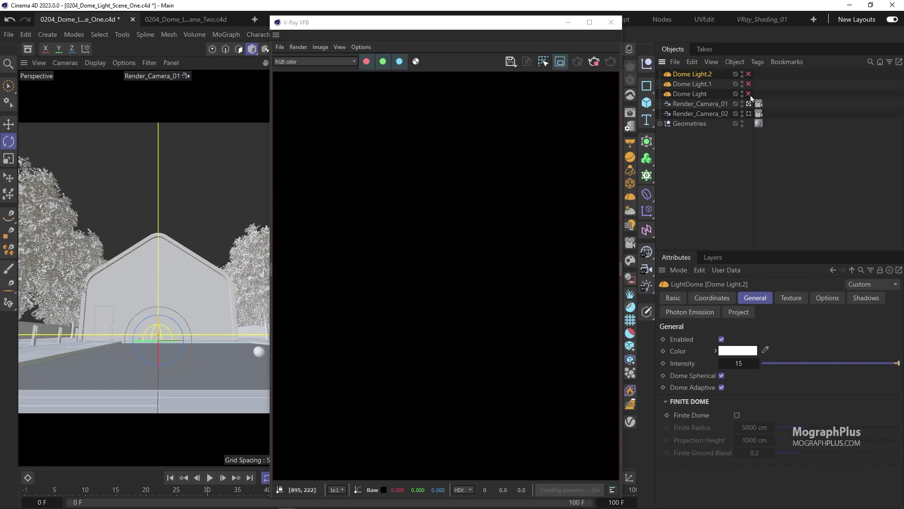
{"action": "left_click", "coordinate": [696, 95]}
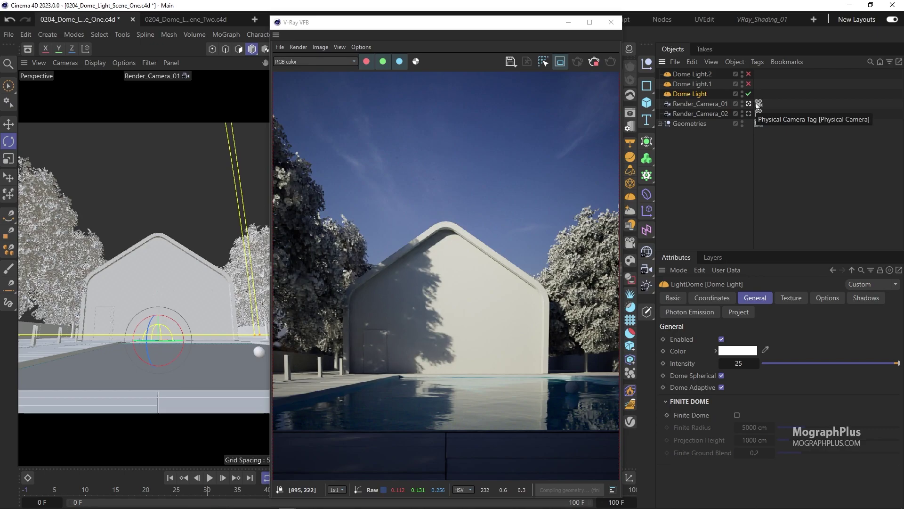
- Switch the active camera to Render_Camera_02 and move the frame buffer window clear of the viewport
{"action": "left_click", "coordinate": [749, 114]}
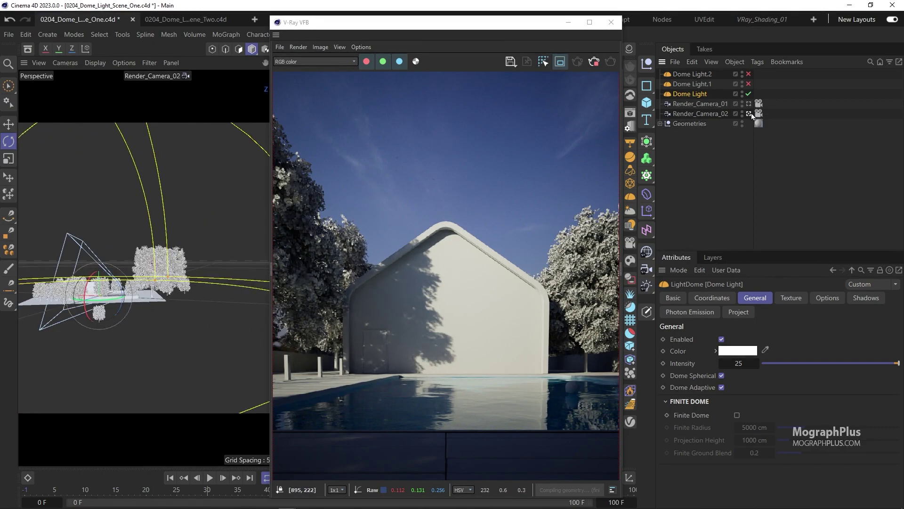
{"action": "left_click_drag", "start_coordinate": [506, 25], "coordinate": [632, 57]}
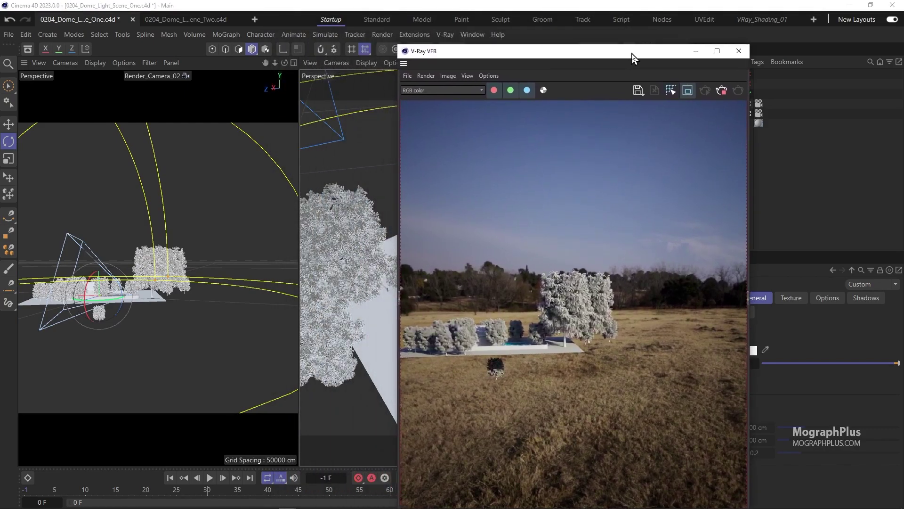
- Compare the distant-camera render with the Dome Light's Dome Spherical option disabled and re-enabled
{"action": "mouse_move", "coordinate": [131, 240]}
{"action": "left_mouse_down", "text": "alt"}
{"action": "mouse_move", "coordinate": [240, 232]}
{"action": "mouse_move", "coordinate": [90, 236]}
{"action": "mouse_move", "coordinate": [139, 250]}
{"action": "mouse_move", "coordinate": [182, 278]}
{"action": "mouse_move", "coordinate": [32, 267]}
{"action": "left_mouse_up", "text": "alt"}
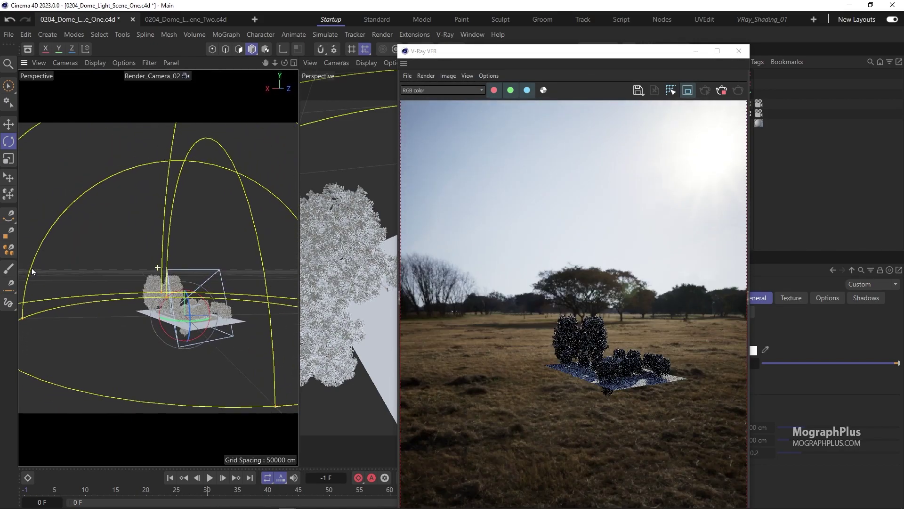
{"action": "left_click_drag", "start_coordinate": [591, 58], "coordinate": [386, 51]}
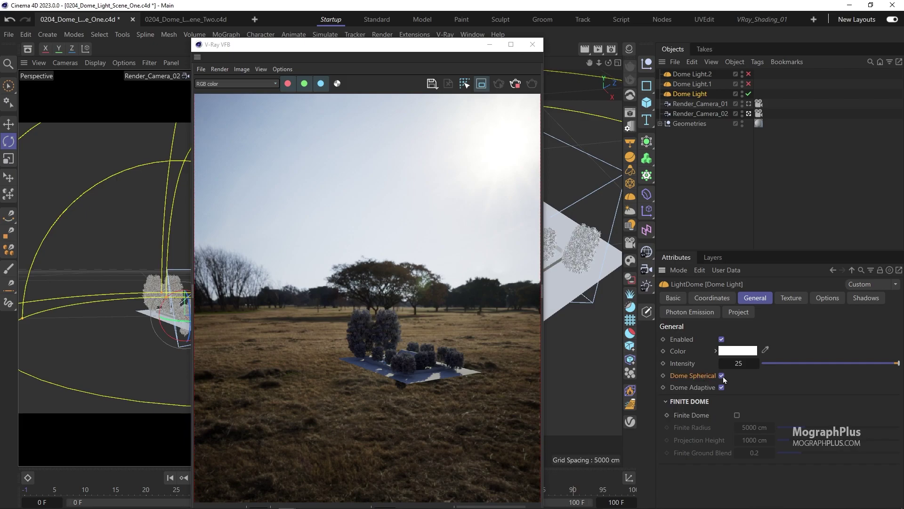
{"action": "left_click_drag", "start_coordinate": [139, 276], "coordinate": [151, 181], "text": "alt"}
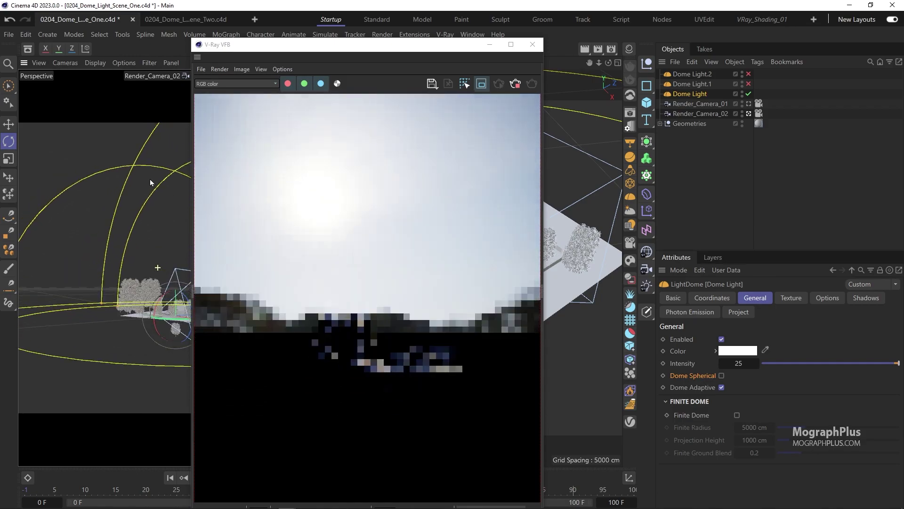
{"action": "left_click", "coordinate": [722, 376]}
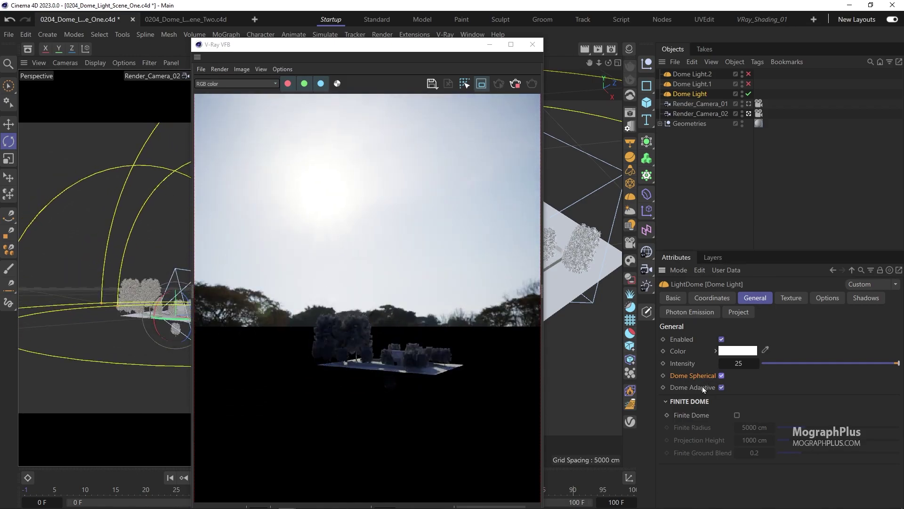
- Return to Render_Camera_01 and inspect the render's alpha channel in relation to the Dome Light's Affect Alpha option
{"action": "left_click", "coordinate": [749, 104]}
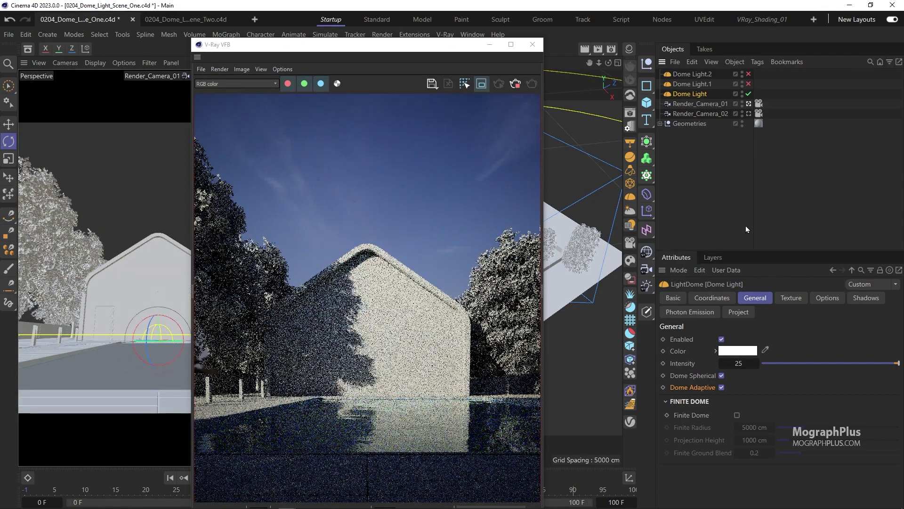
{"action": "left_click", "coordinate": [827, 298]}
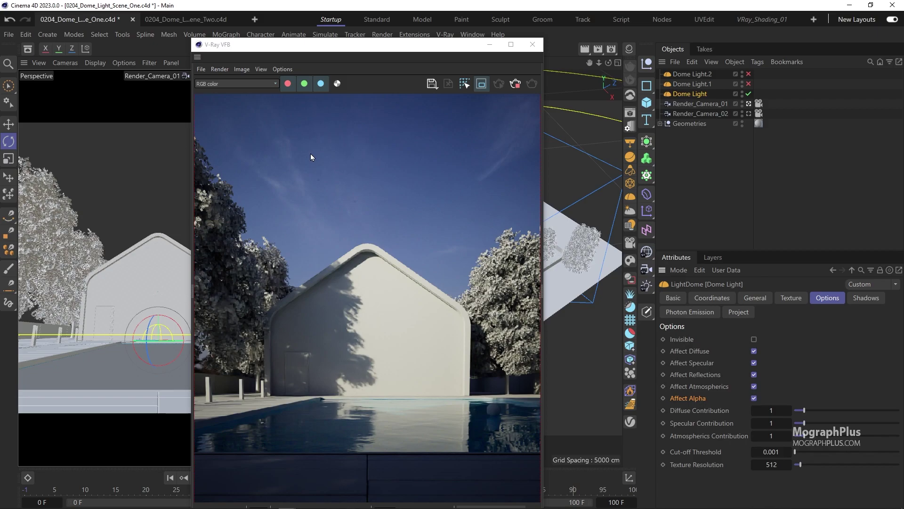
{"action": "left_click", "coordinate": [337, 84]}
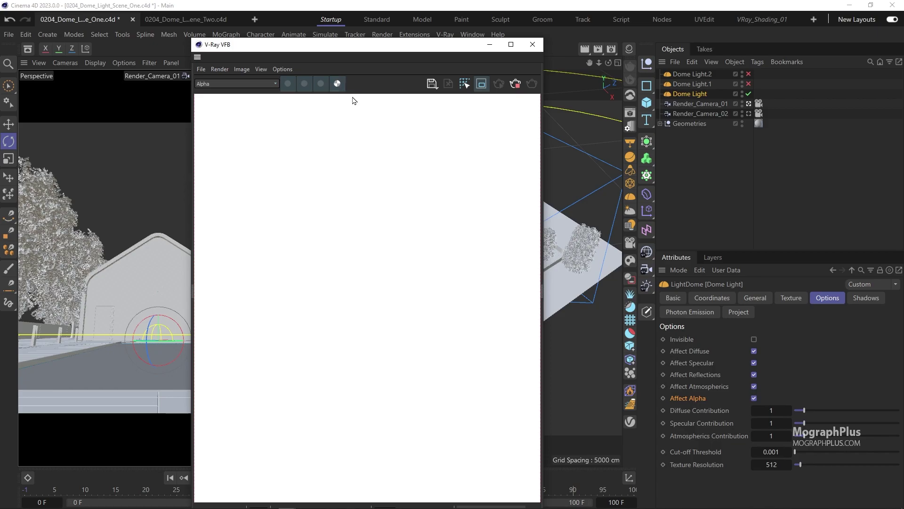
{"action": "left_click", "coordinate": [754, 399]}
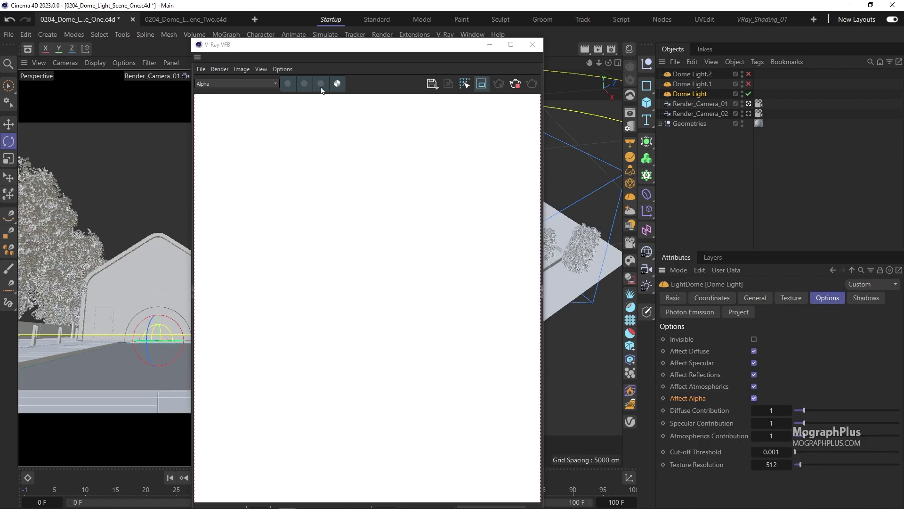
{"action": "left_click", "coordinate": [337, 83]}
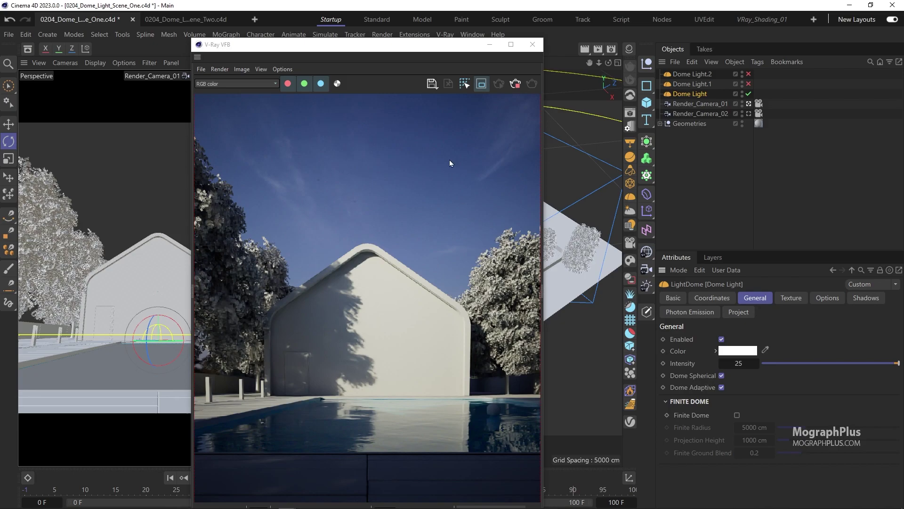
- Switch to the 0204_Dome_Light_Scene_Two document and start an interactive V-Ray render in the frame buffer
{"action": "left_click", "coordinate": [532, 45]}
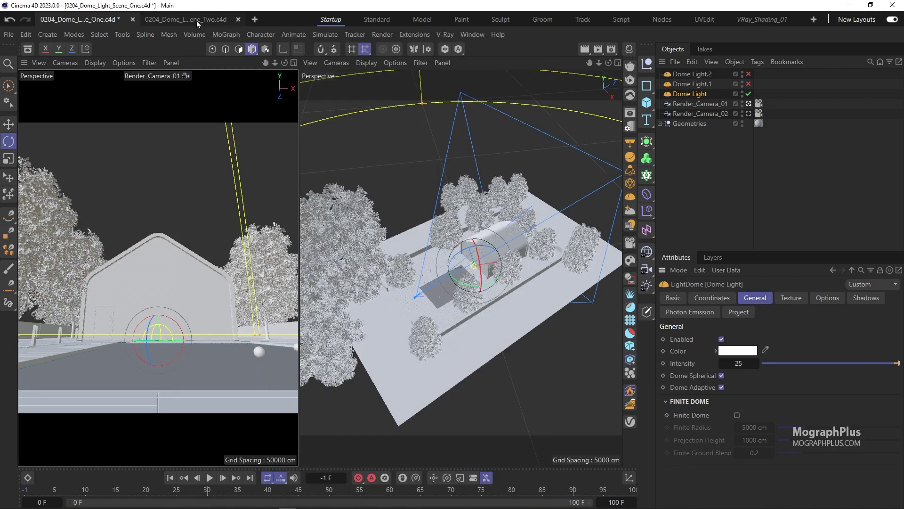
{"action": "left_click", "coordinate": [195, 19]}
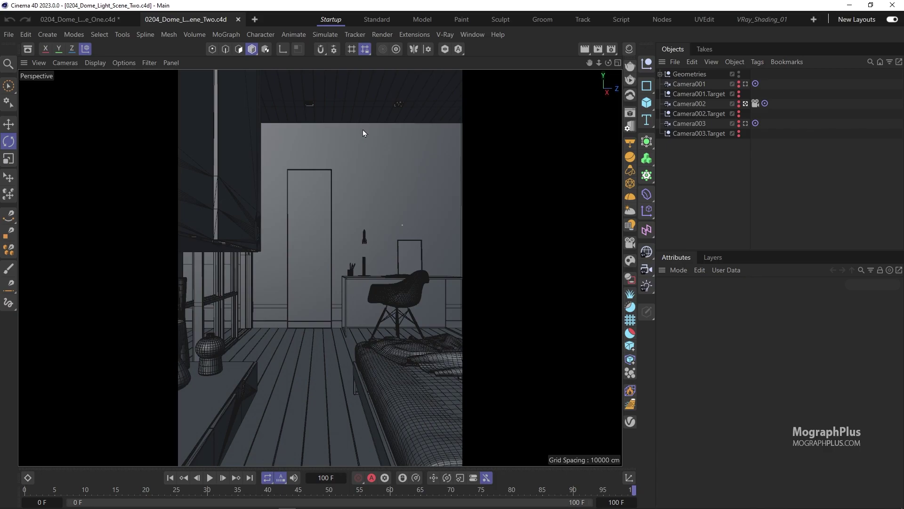
{"action": "left_click", "coordinate": [445, 35]}
{"action": "left_click", "coordinate": [494, 66]}
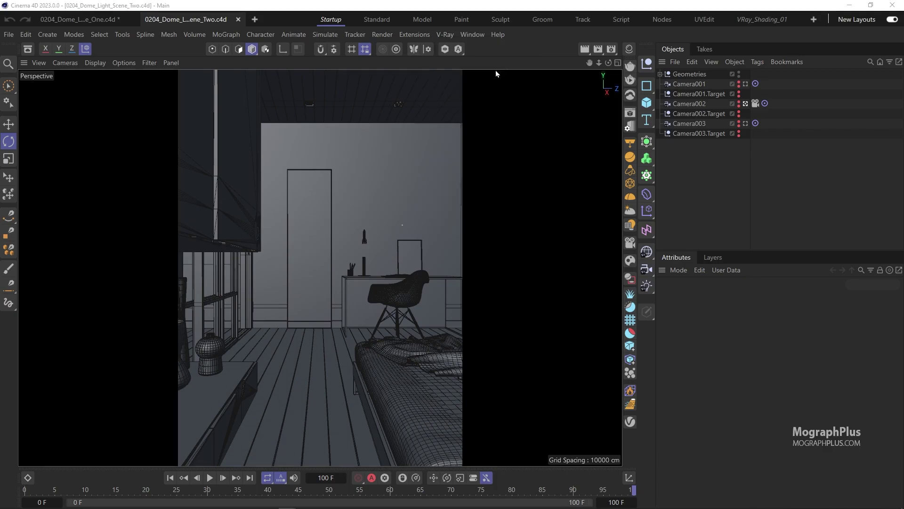
{"action": "left_click_drag", "start_coordinate": [621, 36], "coordinate": [318, 33]}
- Add a V-Ray Dome Light to the interior scene, enable Use Texture and assign a VRayBitmap as its dome texture
{"action": "left_click", "coordinate": [631, 197]}
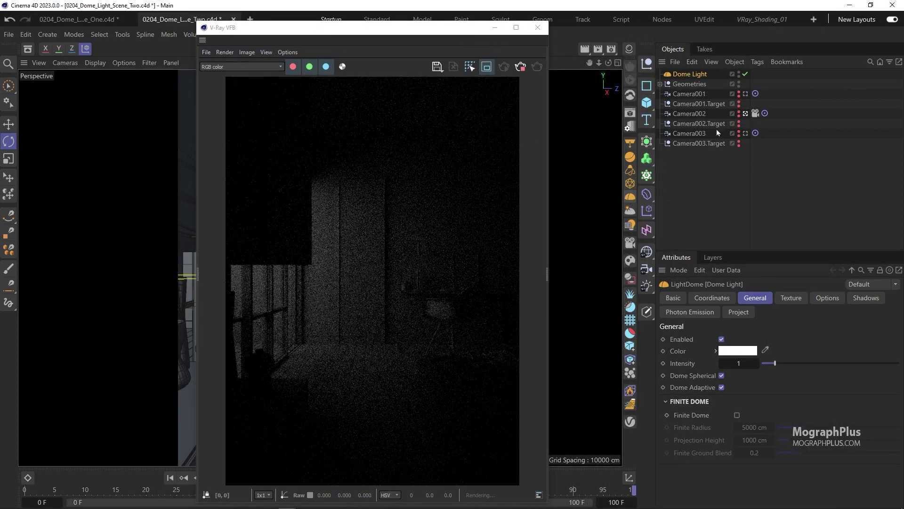
{"action": "left_click", "coordinate": [791, 298]}
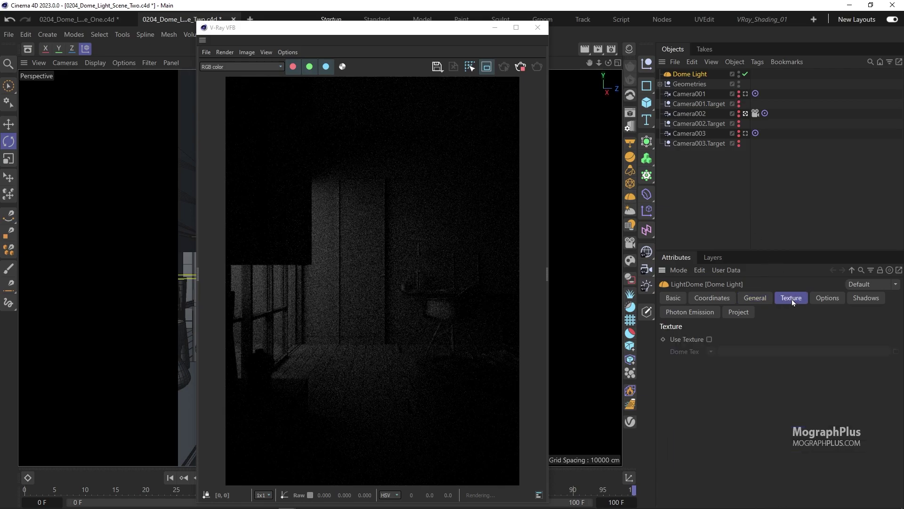
{"action": "left_click", "coordinate": [709, 339]}
{"action": "left_click", "coordinate": [711, 352]}
{"action": "mouse_move", "coordinate": [773, 296]}
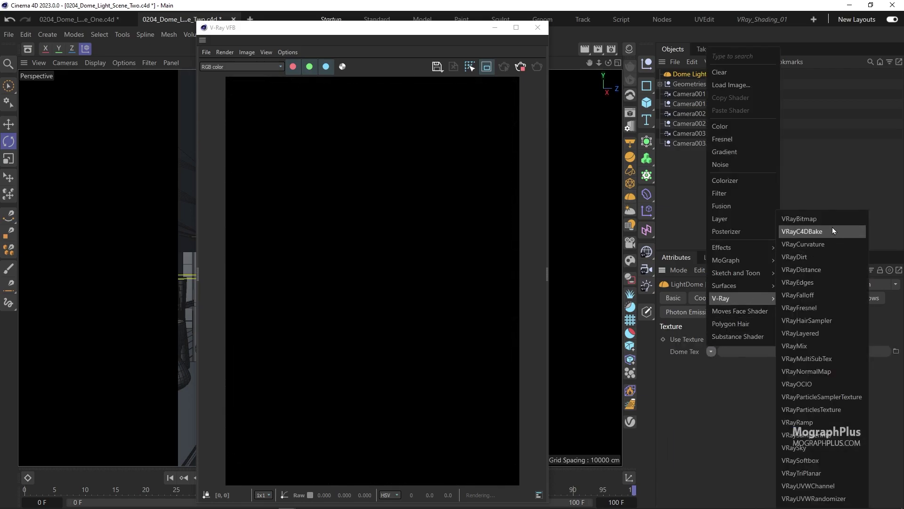
{"action": "left_click", "coordinate": [822, 219]}
- Load the sunny grass-field image from the HDRIs folder into the Dome Light's VRayBitmap
{"action": "left_click", "coordinate": [720, 383]}
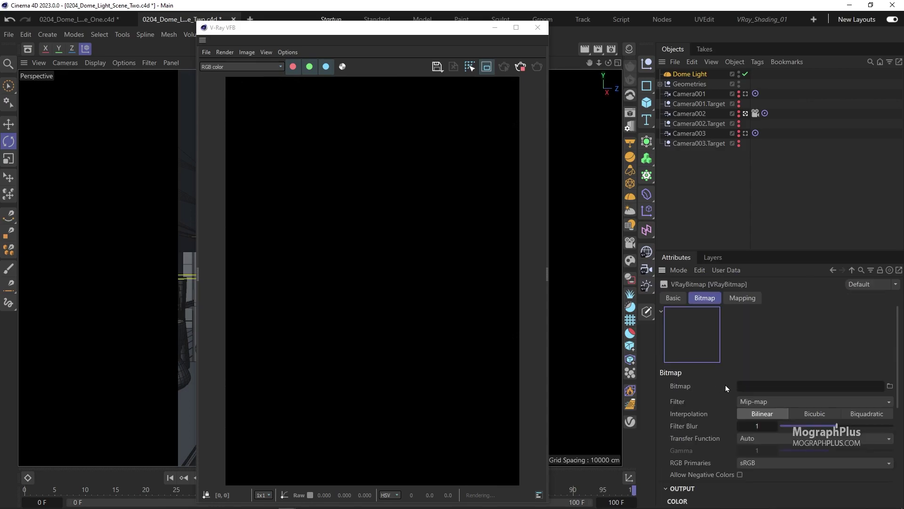
{"action": "left_click", "coordinate": [890, 386]}
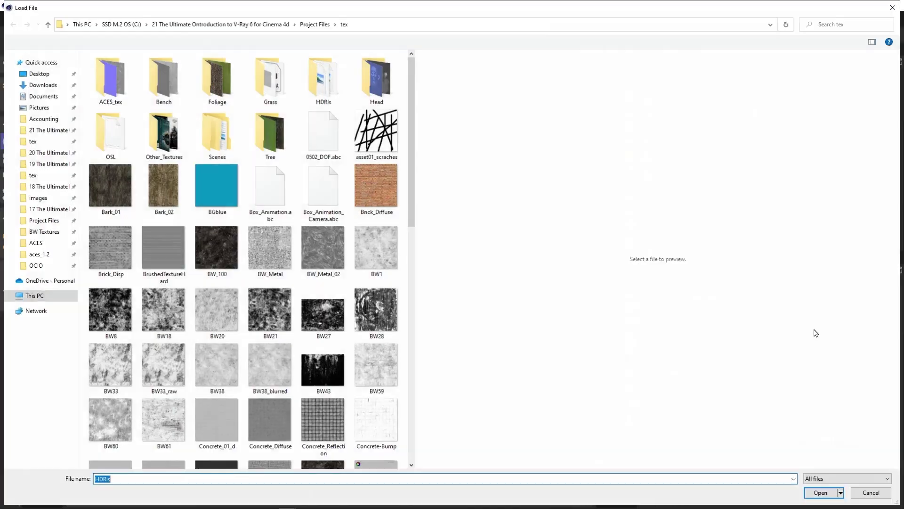
{"action": "double_click", "coordinate": [324, 80]}
{"action": "double_click", "coordinate": [112, 133]}
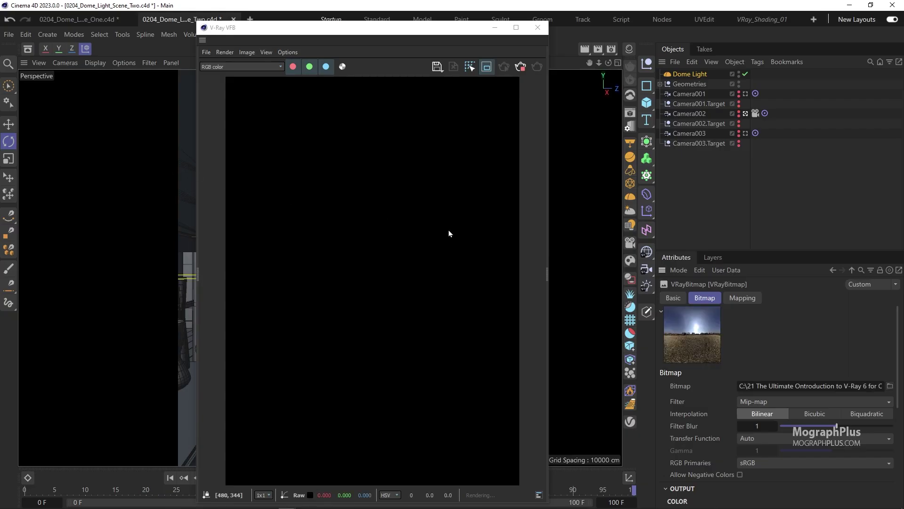
- Compare the VRayBitmap's Auto and Linear transfer functions, leaving Transfer Function set to Linear
{"action": "left_click", "coordinate": [840, 439]}
{"action": "left_click", "coordinate": [793, 451]}
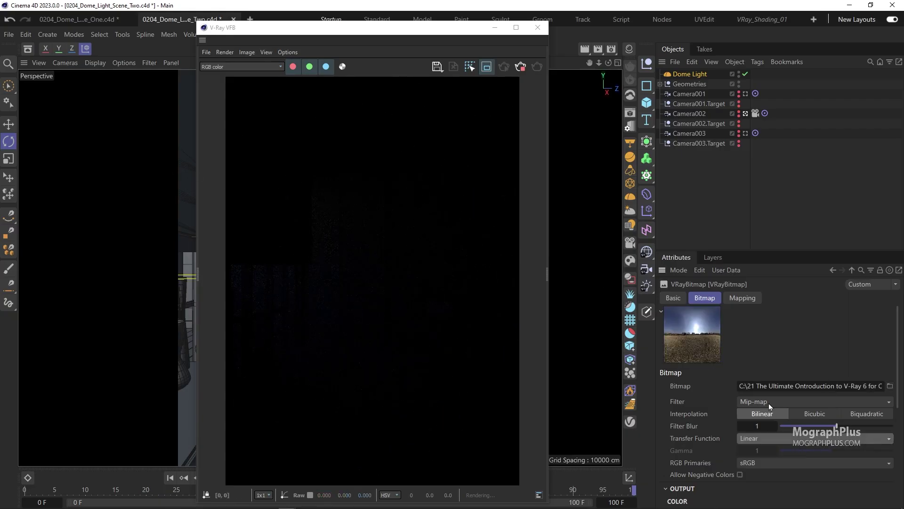
{"action": "left_click", "coordinate": [754, 439]}
{"action": "left_click", "coordinate": [776, 489]}
{"action": "left_click", "coordinate": [758, 440]}
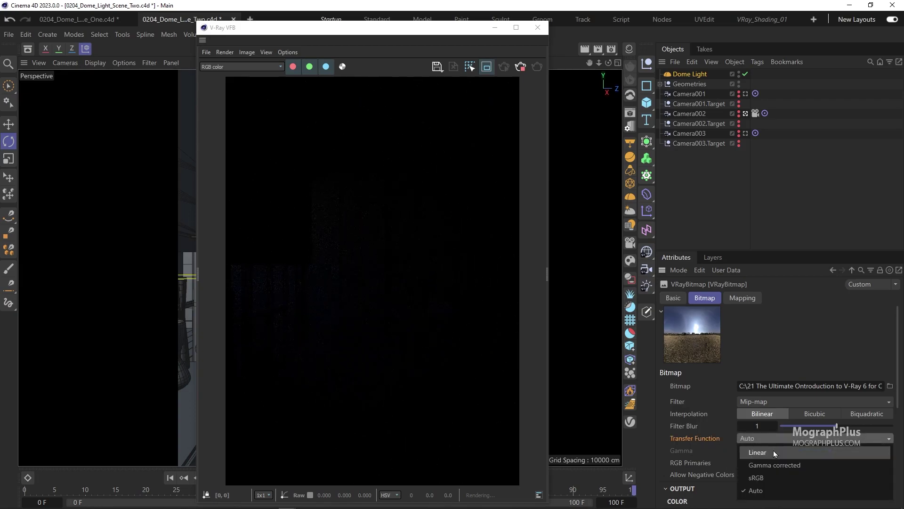
{"action": "left_click", "coordinate": [773, 451]}
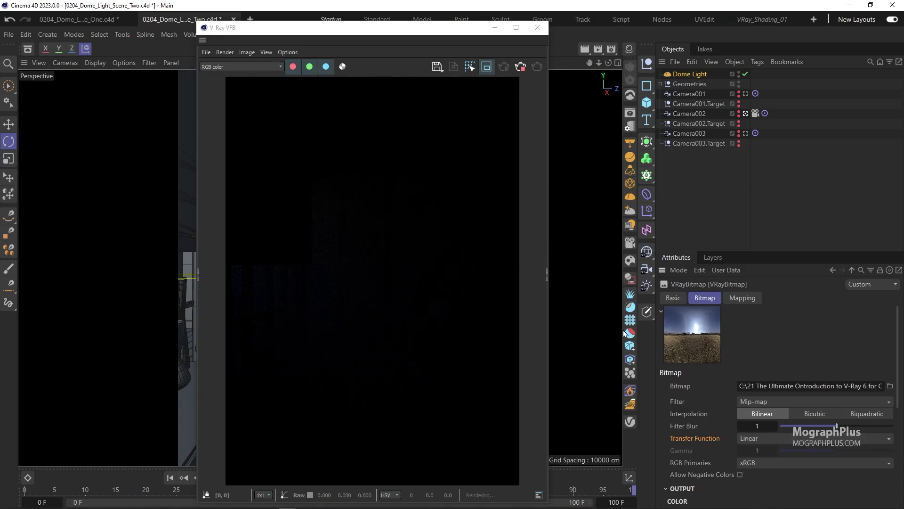
- Set the Dome Light's heading rotation to 120 degrees and its Intensity to 35
{"action": "left_click", "coordinate": [687, 75]}
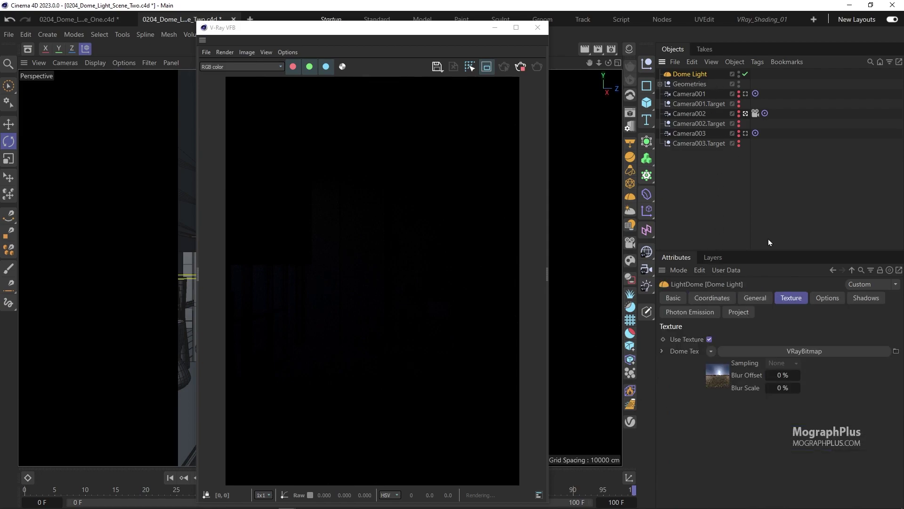
{"action": "left_click", "coordinate": [722, 295]}
{"action": "left_click", "coordinate": [782, 354]}
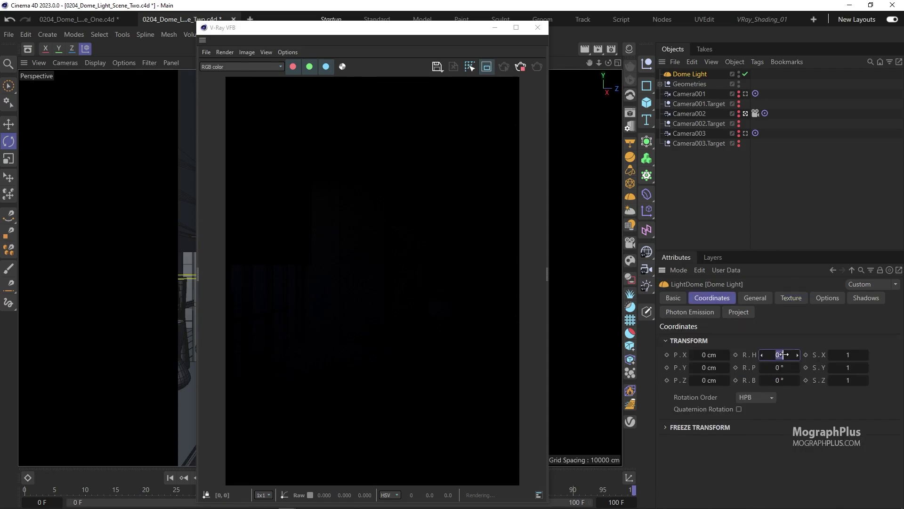
{"action": "key", "text": "Return"}
{"action": "left_click", "coordinate": [755, 298]}
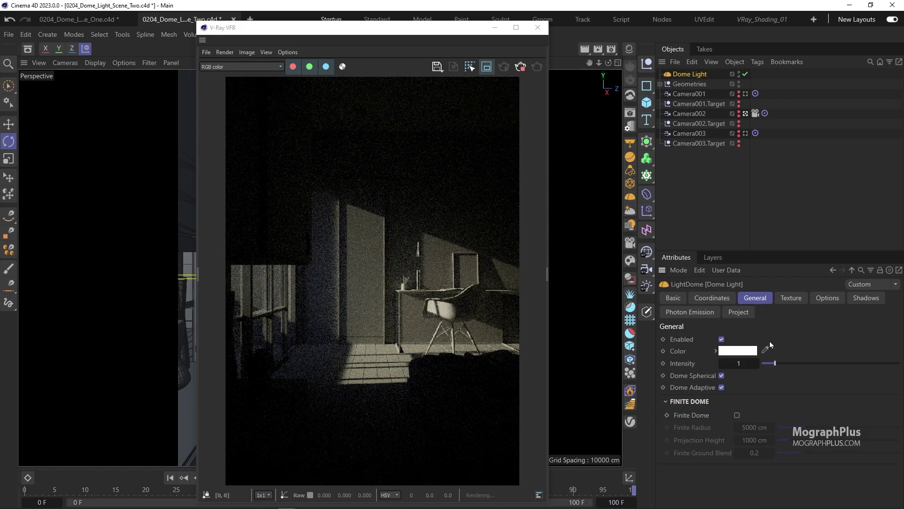
{"action": "left_click", "coordinate": [728, 364]}
{"action": "type", "text": "35"}
{"action": "key", "text": "Return"}
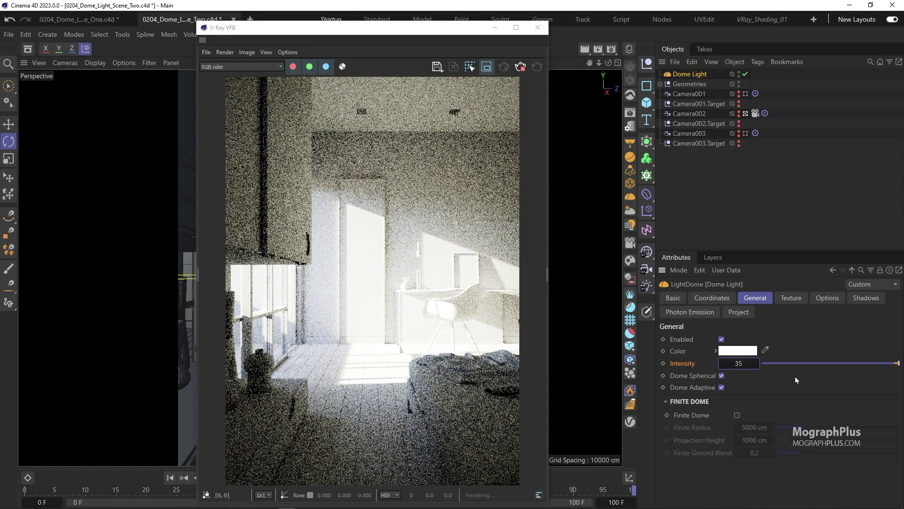
- Set the Dome Light's heading rotation to 125 degrees
{"action": "left_click", "coordinate": [720, 302]}
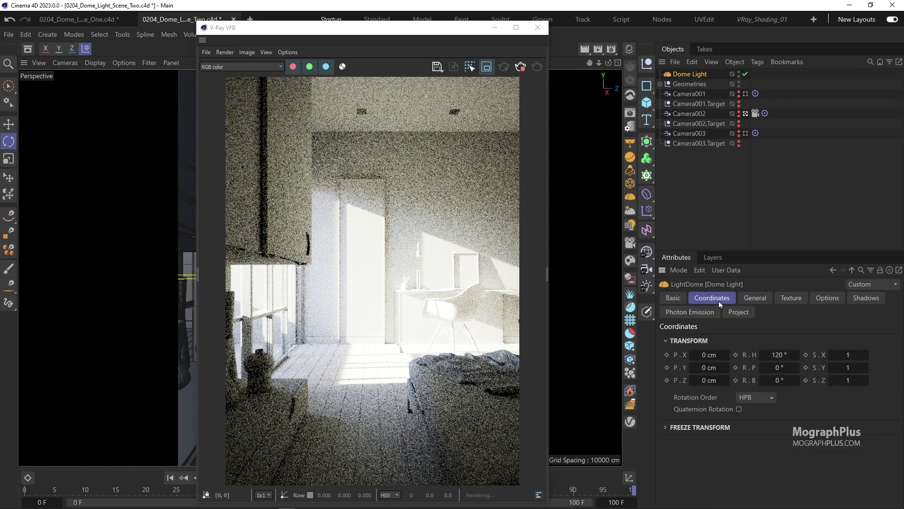
{"action": "left_click", "coordinate": [780, 355]}
{"action": "type", "text": "125"}
{"action": "key", "text": "Return"}
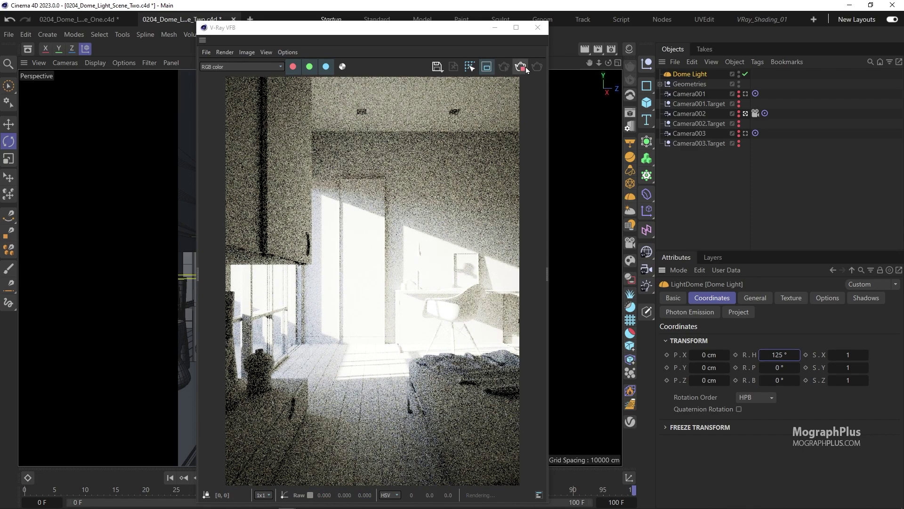
- Stop the interactive render, clear all channel data and close the frame buffer
{"action": "left_click", "coordinate": [521, 66]}
{"action": "left_click", "coordinate": [454, 67]}
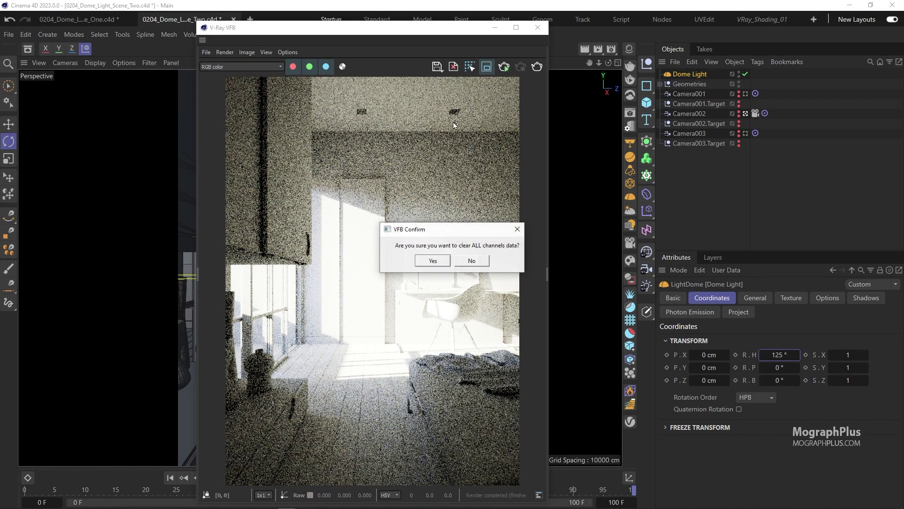
{"action": "left_click", "coordinate": [432, 261]}
{"action": "left_click", "coordinate": [538, 27]}
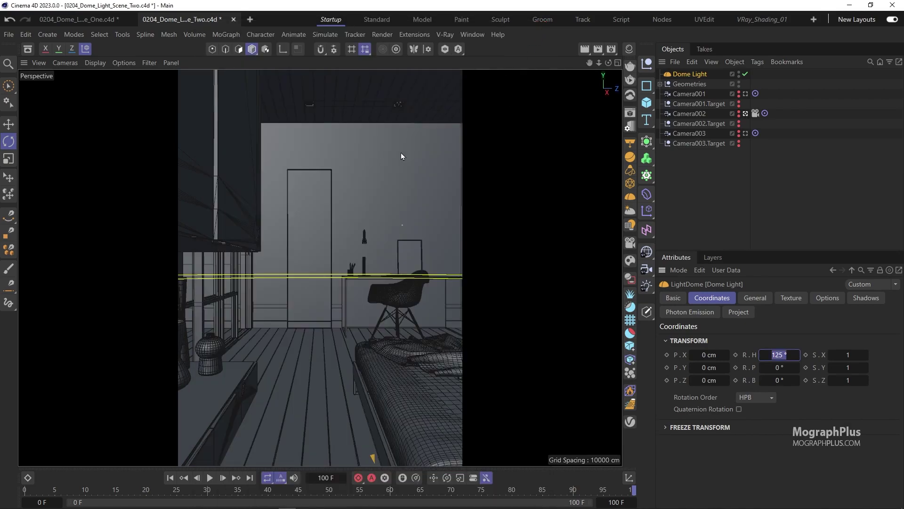
- Leave the Camera002 view and examine the room's exterior and window openings from outside
{"action": "left_click", "coordinate": [745, 114]}
{"action": "right_click_drag", "start_coordinate": [300, 204], "coordinate": [288, 262], "text": "alt"}
{"action": "left_click_drag", "start_coordinate": [386, 206], "coordinate": [226, 252], "text": "alt"}
{"action": "right_click_drag", "start_coordinate": [226, 252], "coordinate": [305, 251], "text": "alt"}
{"action": "middle_click_drag", "start_coordinate": [305, 248], "coordinate": [289, 245], "text": "alt"}
{"action": "mouse_move", "coordinate": [306, 244]}
{"action": "left_mouse_down", "text": "alt"}
{"action": "mouse_move", "coordinate": [311, 252]}
{"action": "mouse_move", "coordinate": [297, 247]}
{"action": "left_mouse_up", "text": "alt"}
{"action": "right_click_drag", "start_coordinate": [298, 246], "coordinate": [290, 270], "text": "alt"}
{"action": "left_click_drag", "start_coordinate": [289, 270], "coordinate": [258, 263], "text": "alt"}
{"action": "right_click_drag", "start_coordinate": [325, 224], "coordinate": [277, 270], "text": "alt"}
{"action": "mouse_move", "coordinate": [333, 253]}
{"action": "left_mouse_down", "text": "alt"}
{"action": "mouse_move", "coordinate": [324, 222]}
{"action": "mouse_move", "coordinate": [267, 195]}
{"action": "mouse_move", "coordinate": [135, 230]}
{"action": "mouse_move", "coordinate": [319, 242]}
{"action": "left_mouse_up", "text": "alt"}
{"action": "right_click_drag", "start_coordinate": [307, 228], "coordinate": [375, 200], "text": "alt"}
{"action": "left_click_drag", "start_coordinate": [376, 194], "coordinate": [452, 199], "text": "alt"}
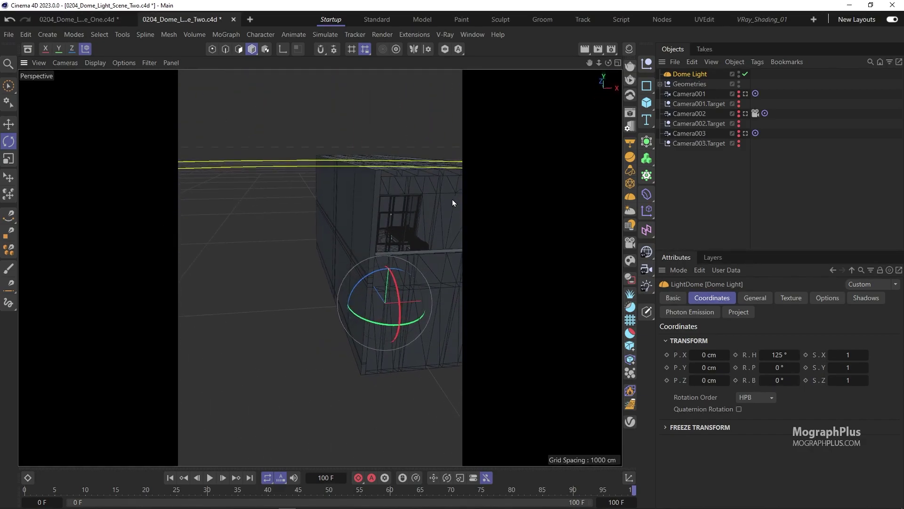
{"action": "left_click", "coordinate": [746, 114]}
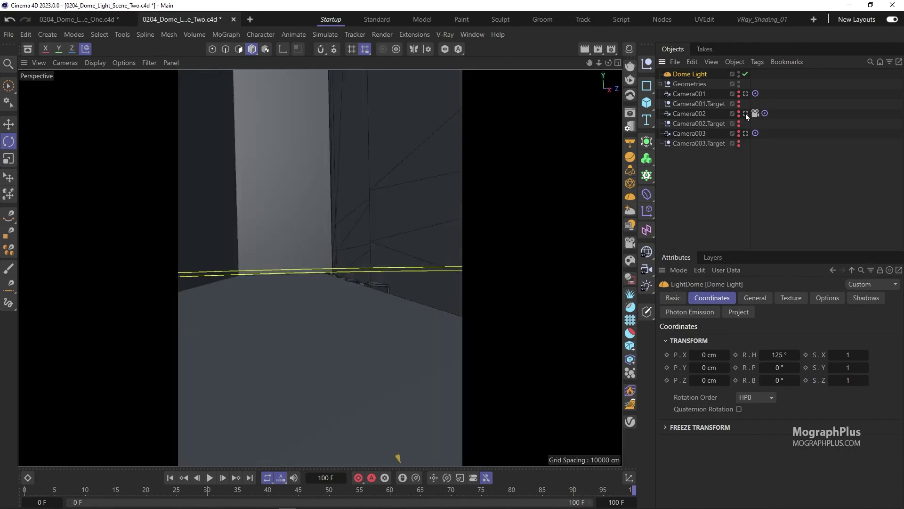
{"action": "left_click", "coordinate": [745, 114]}
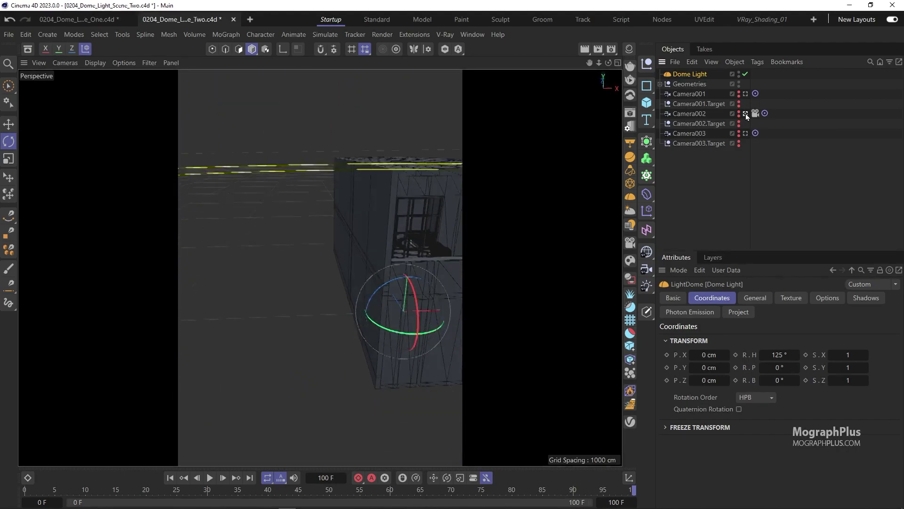
{"action": "left_click_drag", "start_coordinate": [347, 258], "coordinate": [269, 282], "text": "alt"}
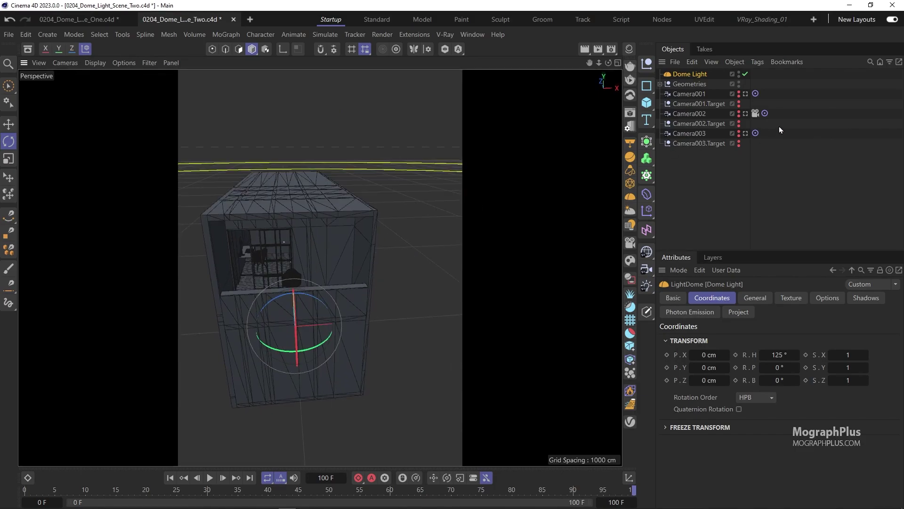
- Return to the Camera002 view and show the Dome Light's General settings
{"action": "left_click", "coordinate": [745, 114]}
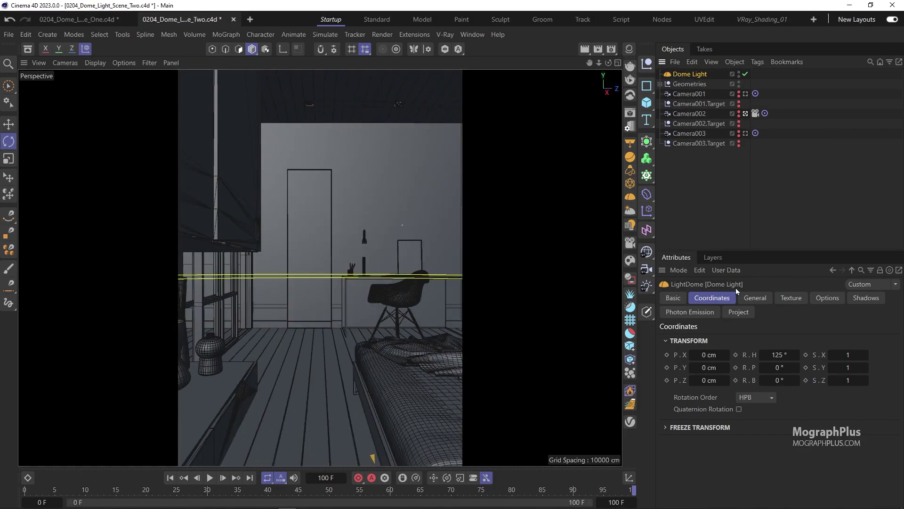
{"action": "left_click", "coordinate": [755, 297]}
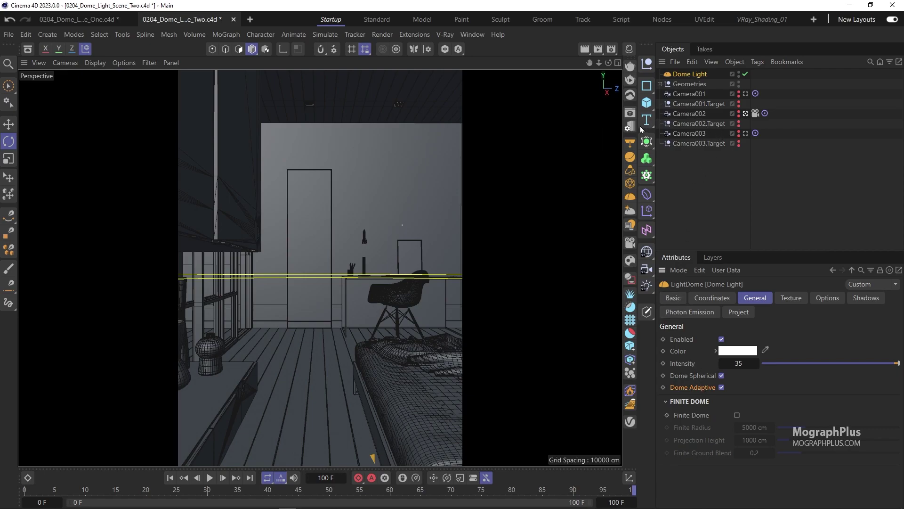
- Show the V-Ray frame buffer's render history, load the "Adaptive Dome = ON" room render and maximize the window
{"action": "left_click", "coordinate": [631, 117]}
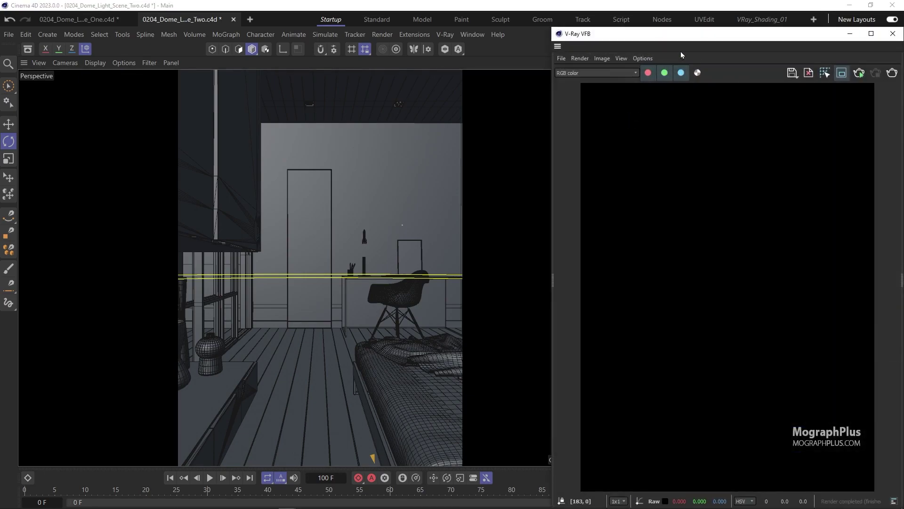
{"action": "left_click_drag", "start_coordinate": [687, 41], "coordinate": [373, 55]}
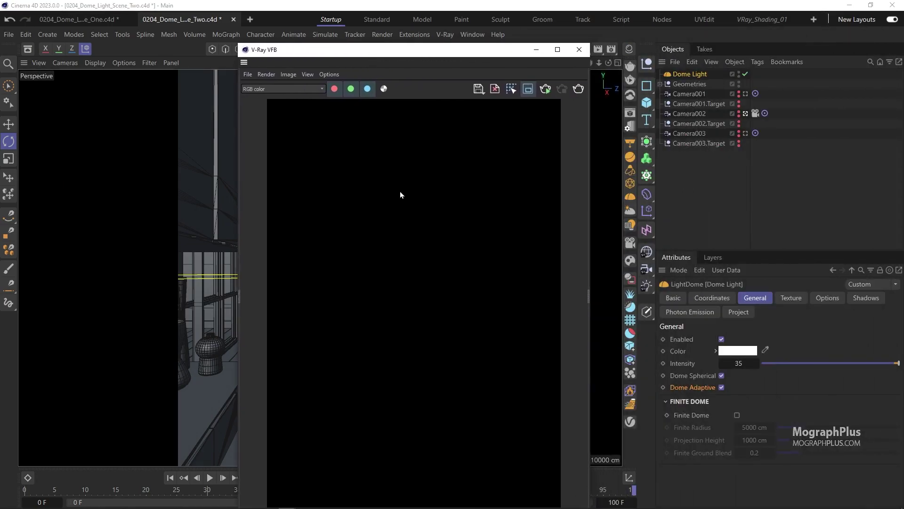
{"action": "key", "text": "h"}
{"action": "double_click", "coordinate": [316, 256]}
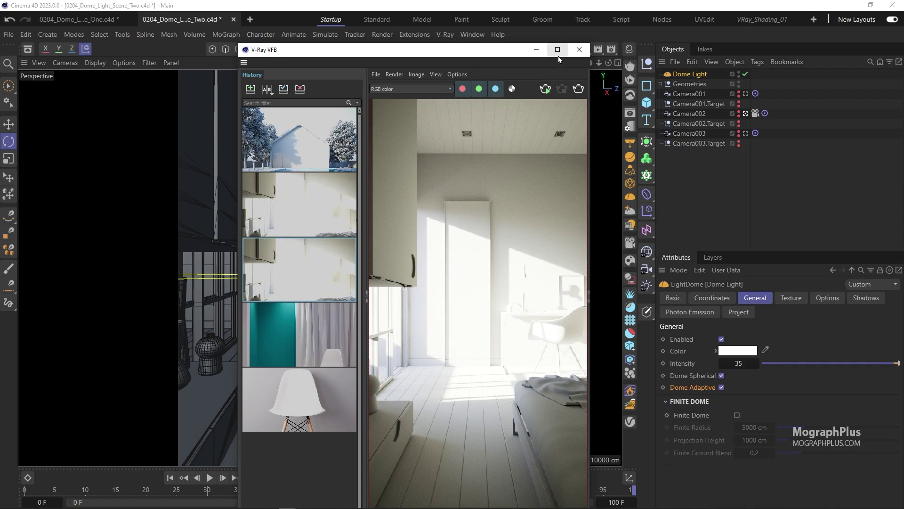
{"action": "left_click", "coordinate": [558, 50]}
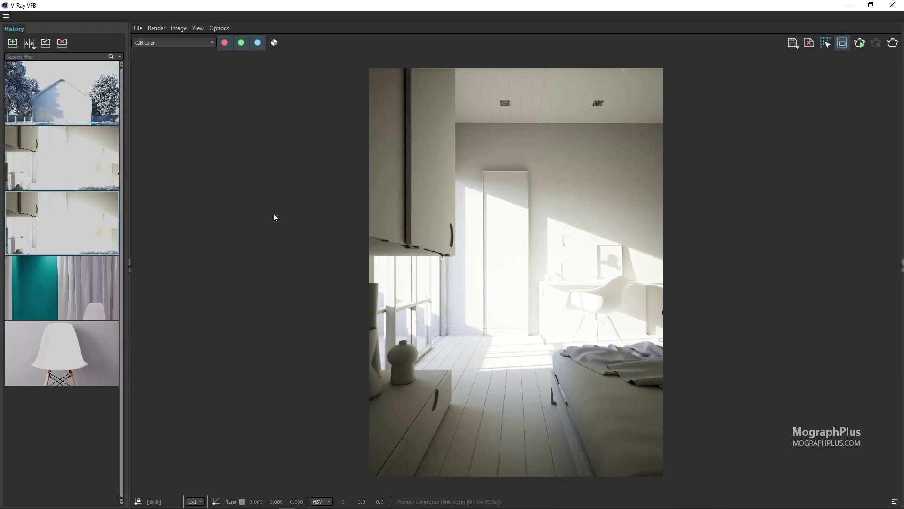
- Compare the room renders and their render times for "Adaptive Dome = OFF" and "Adaptive Dome = ON" in the history
{"action": "mouse_move", "coordinate": [101, 174]}
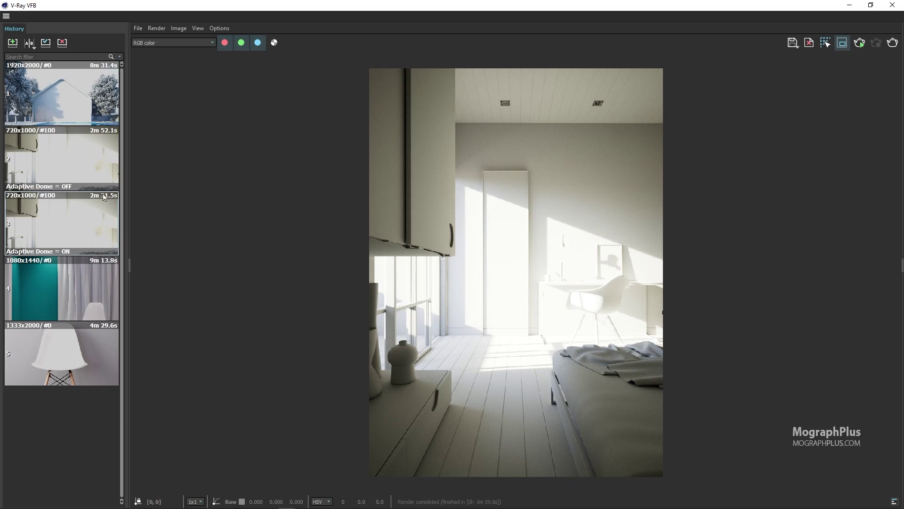
{"action": "double_click", "coordinate": [87, 163]}
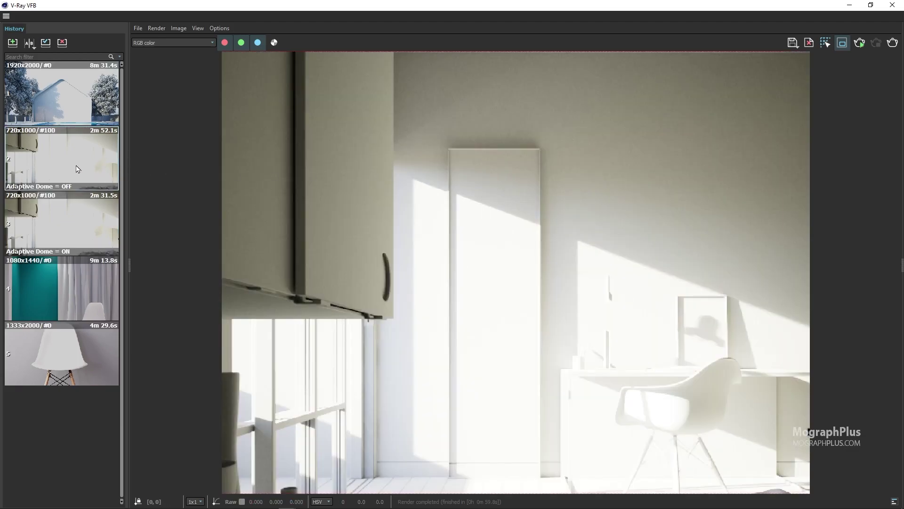
{"action": "scroll", "coordinate": [466, 227], "scroll_direction": "down", "scroll_amount": 3}
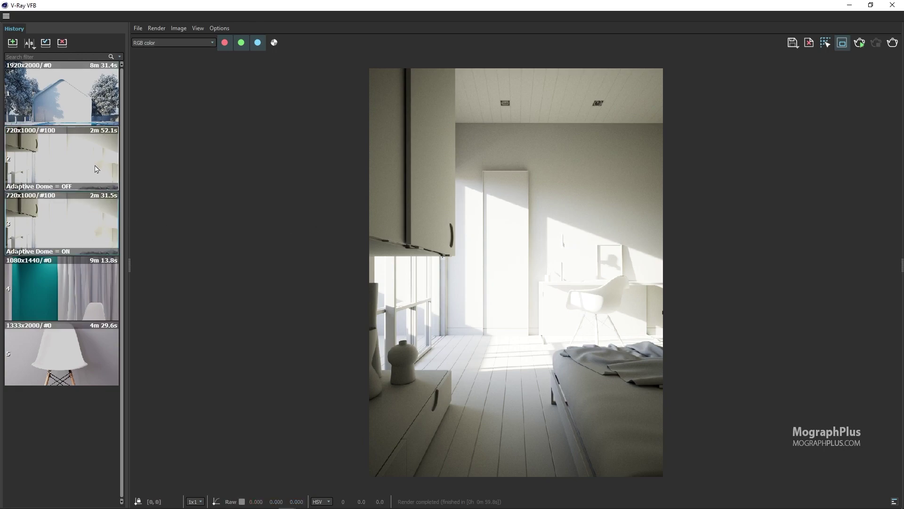
{"action": "left_click", "coordinate": [91, 223]}
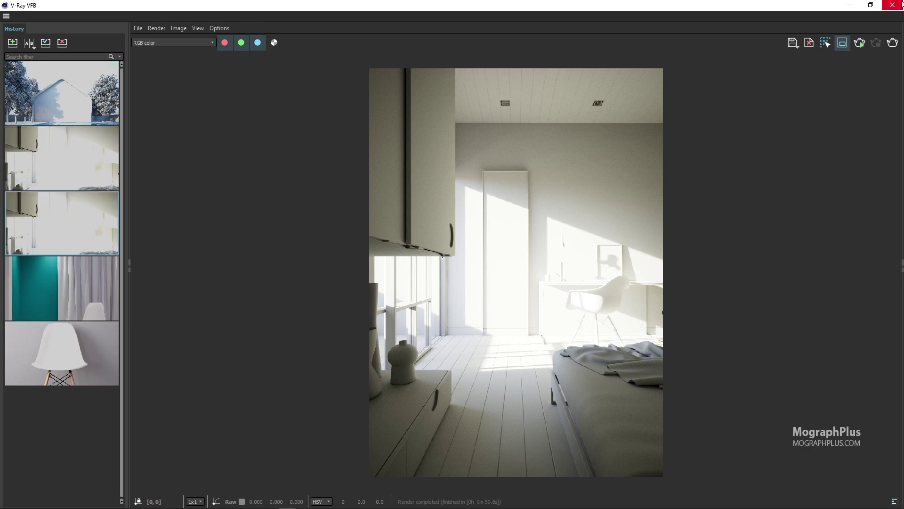
- Clear all channel data from the frame buffer and close it
{"action": "left_click", "coordinate": [810, 43]}
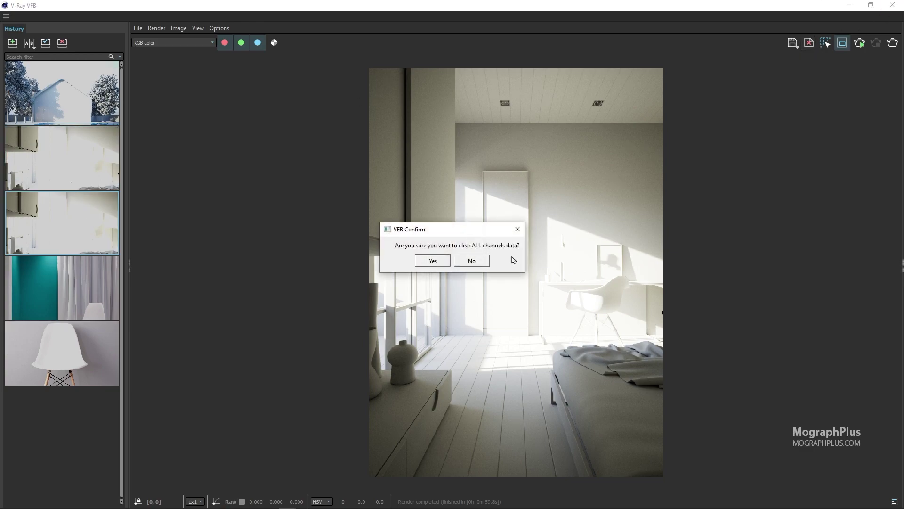
{"action": "left_click", "coordinate": [430, 261]}
{"action": "left_click", "coordinate": [893, 4]}
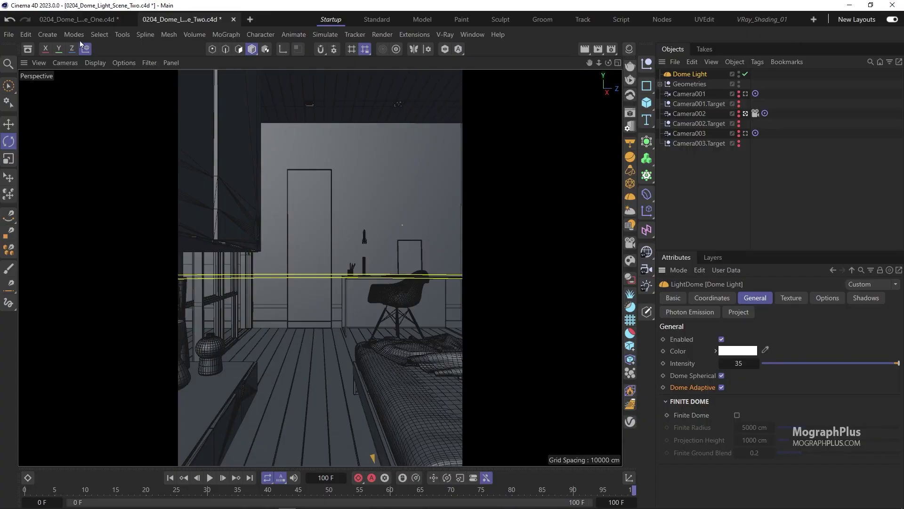
- In the 0204_Dome_Light_Scene_One.c4d document, rename Dome Light as Dome Light 01 and Dome Light.1 as Dome Light 02
{"action": "left_click", "coordinate": [83, 18]}
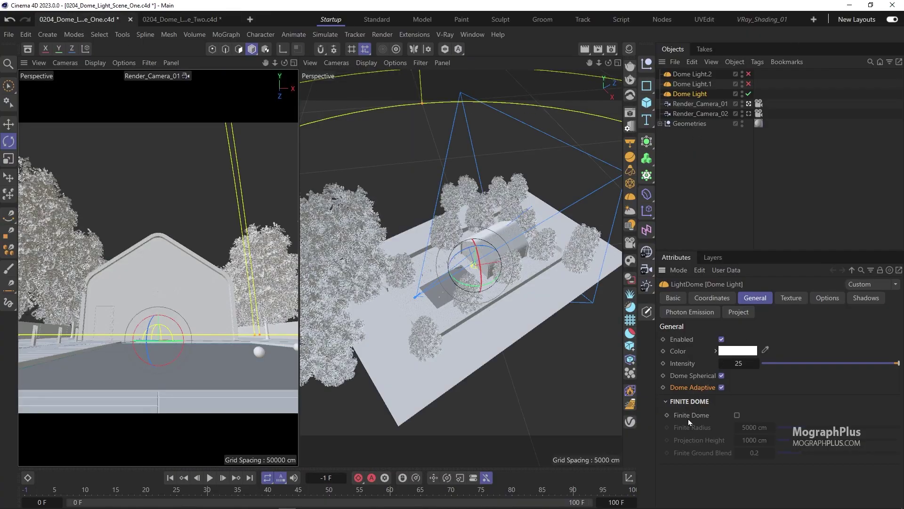
{"action": "double_click", "coordinate": [706, 95]}
{"action": "type", "text": "01"}
{"action": "double_click", "coordinate": [713, 85]}
{"action": "left_click", "coordinate": [718, 83]}
{"action": "key", "text": "BackSpace"}
{"action": "key", "text": "BackSpace"}
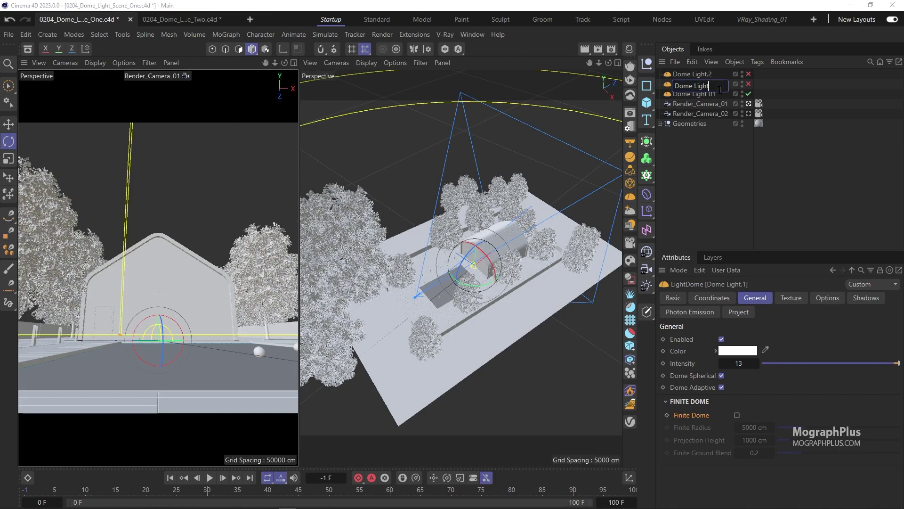
{"action": "type", "text": "02"}
{"action": "key", "text": "Return"}
- Rename Dome Light.2 as Dome Light 03
{"action": "double_click", "coordinate": [711, 74]}
{"action": "left_click", "coordinate": [721, 74]}
{"action": "key", "text": "BackSpace"}
{"action": "key", "text": "BackSpace"}
{"action": "type", "text": "03"}
{"action": "key", "text": "Return"}
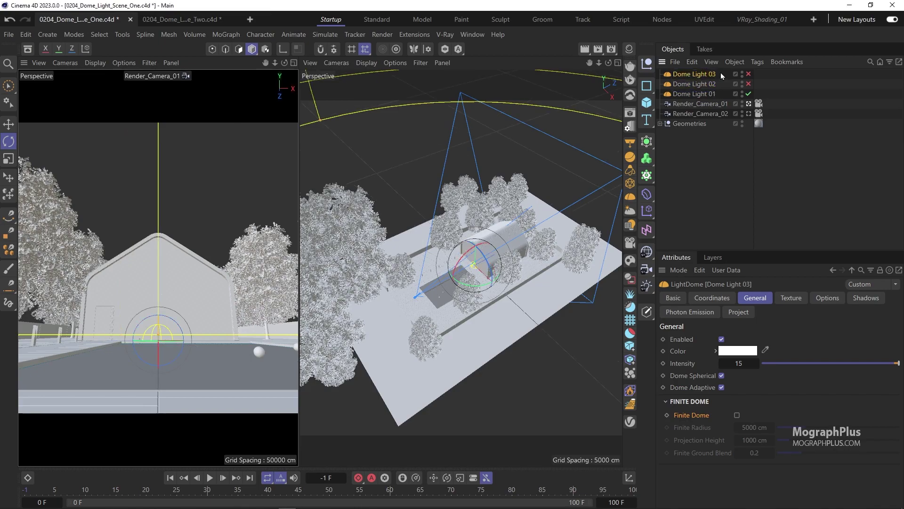
- Maximize the Render_Camera_01 view and add the Light Mix element to the V-Ray render elements
{"action": "middle_click", "coordinate": [166, 220]}
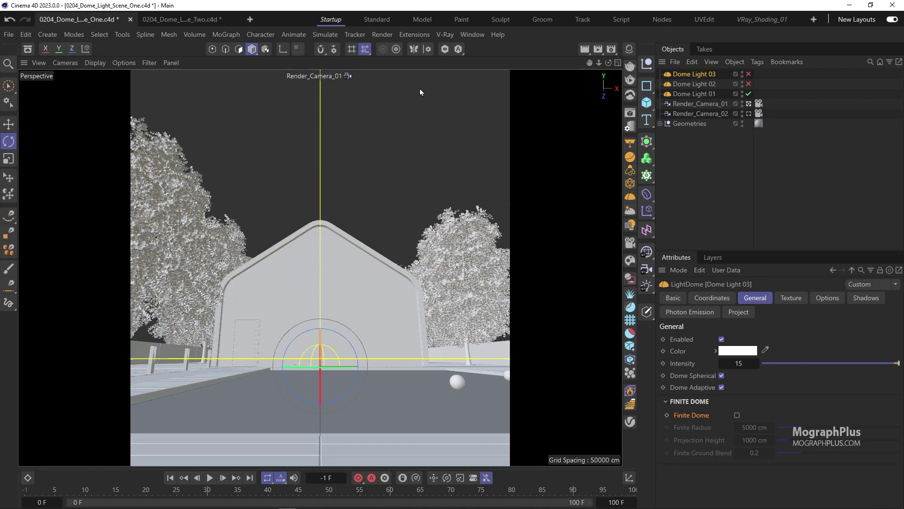
{"action": "left_click", "coordinate": [444, 35]}
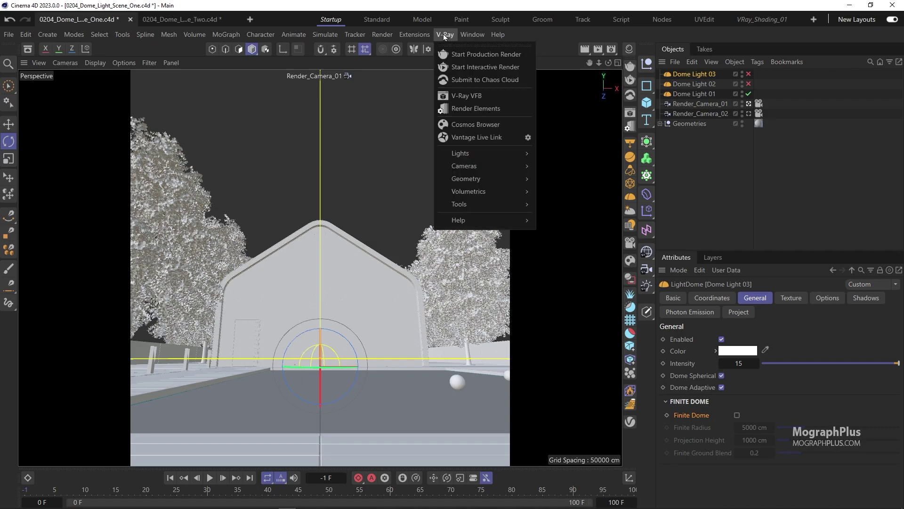
{"action": "left_click", "coordinate": [499, 109]}
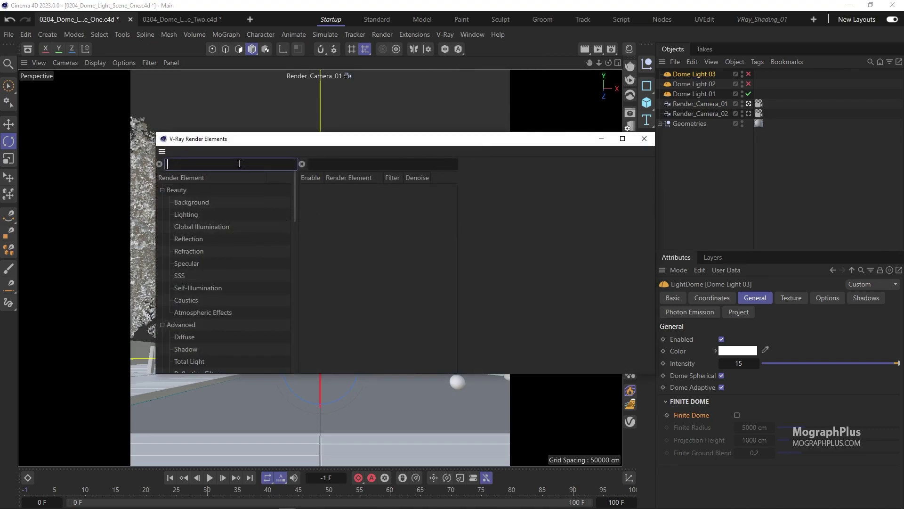
{"action": "type", "text": "mix"}
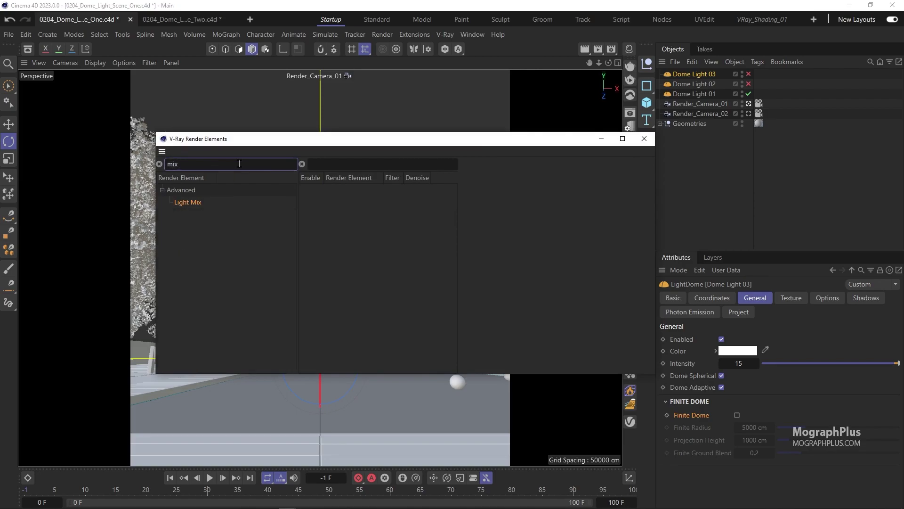
{"action": "left_click_drag", "start_coordinate": [180, 202], "coordinate": [342, 210]}
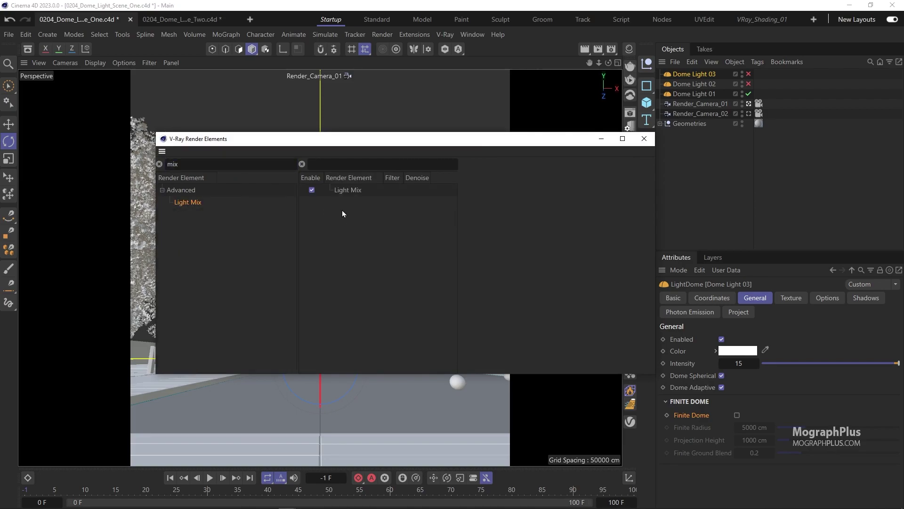
- Review the Light Mix element's Group By options, keep Instanced Lights and close the render elements window
{"action": "left_click", "coordinate": [341, 191]}
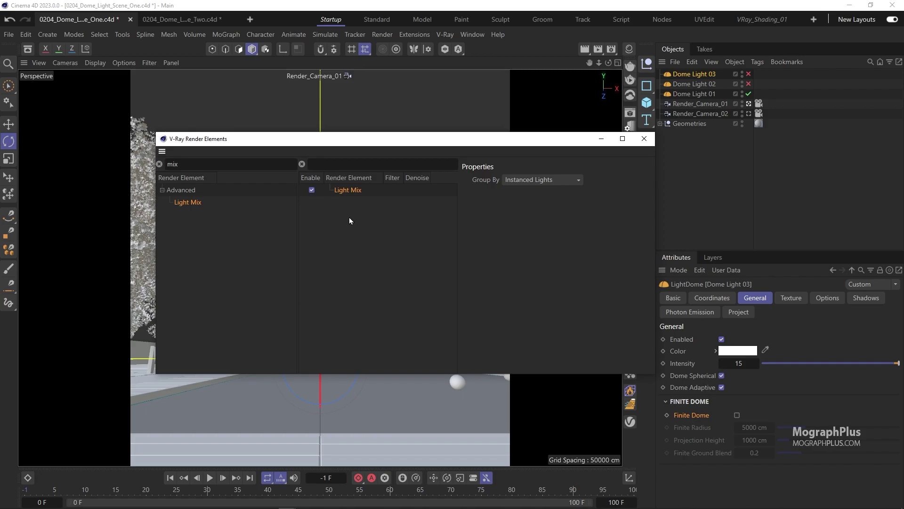
{"action": "left_click", "coordinate": [571, 182]}
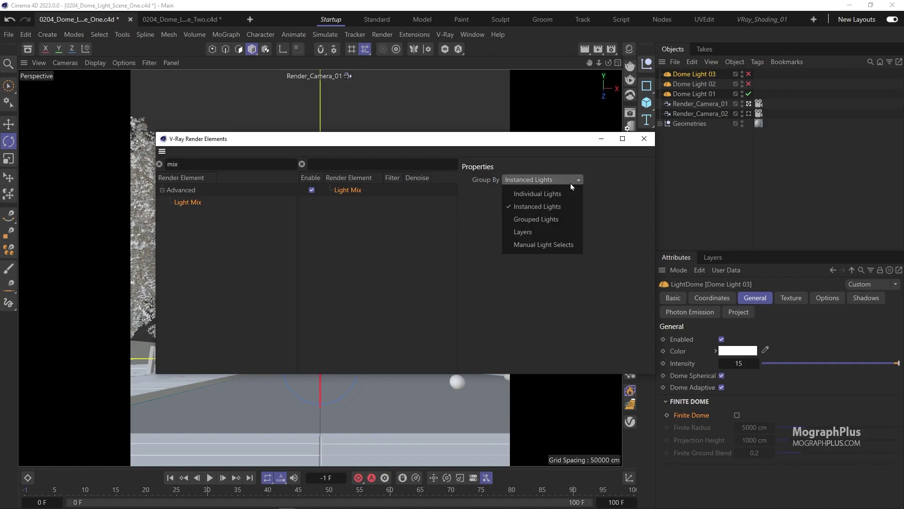
{"action": "left_click", "coordinate": [605, 192]}
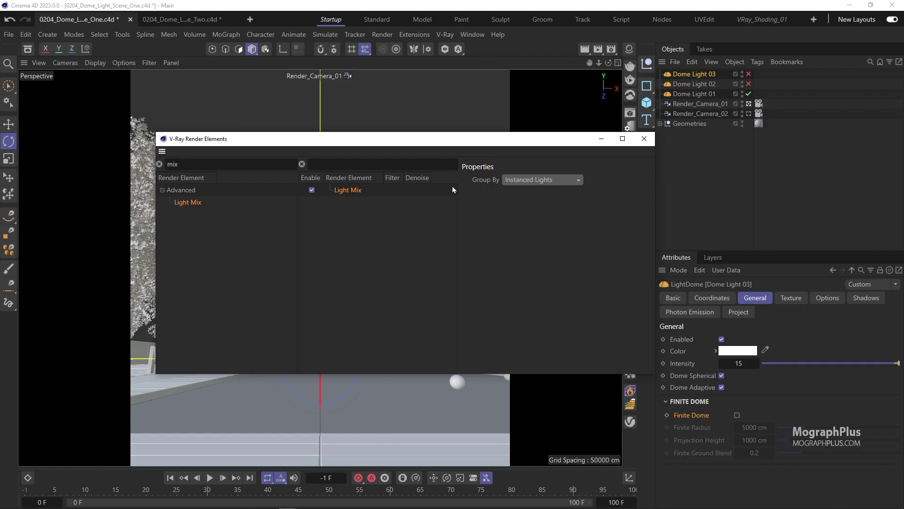
{"action": "left_click_drag", "start_coordinate": [489, 141], "coordinate": [435, 151]}
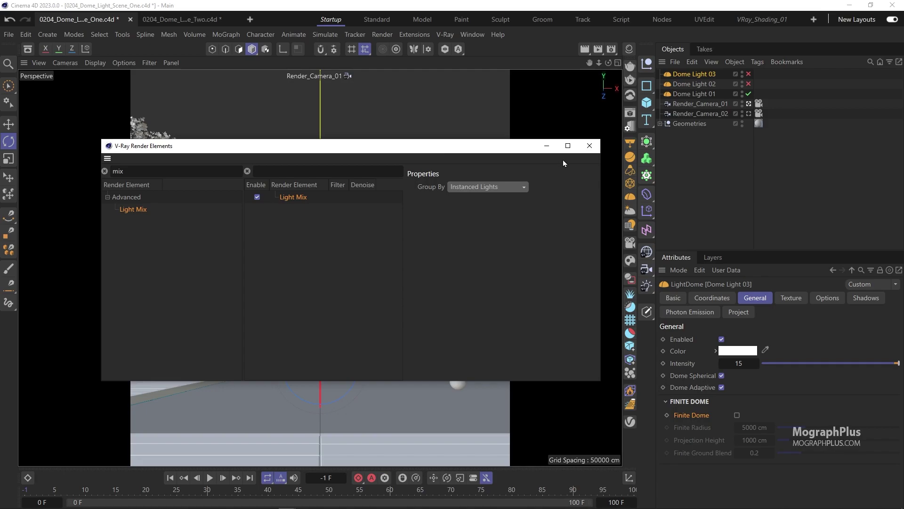
{"action": "left_click_drag", "start_coordinate": [149, 211], "coordinate": [223, 216]}
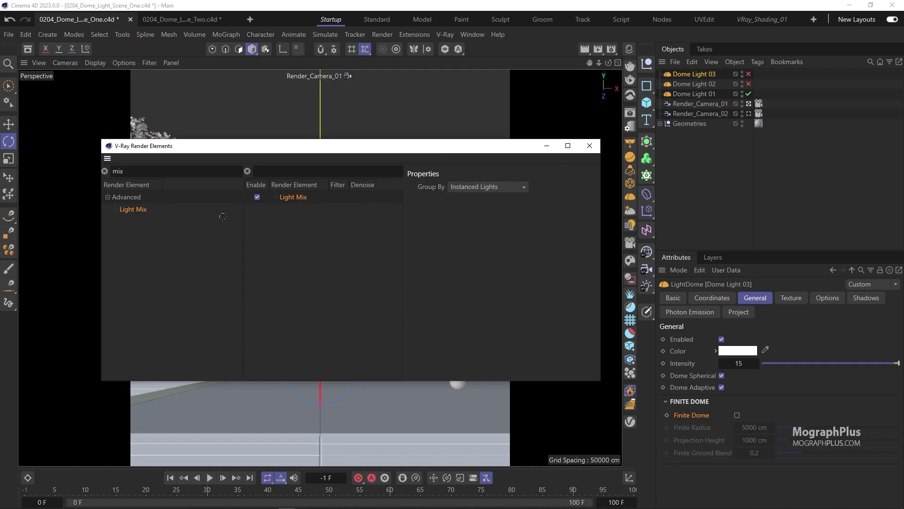
{"action": "left_click", "coordinate": [587, 147]}
- Enable Dome Light 02 and Dome Light 03 in the scene
{"action": "left_click", "coordinate": [716, 86]}
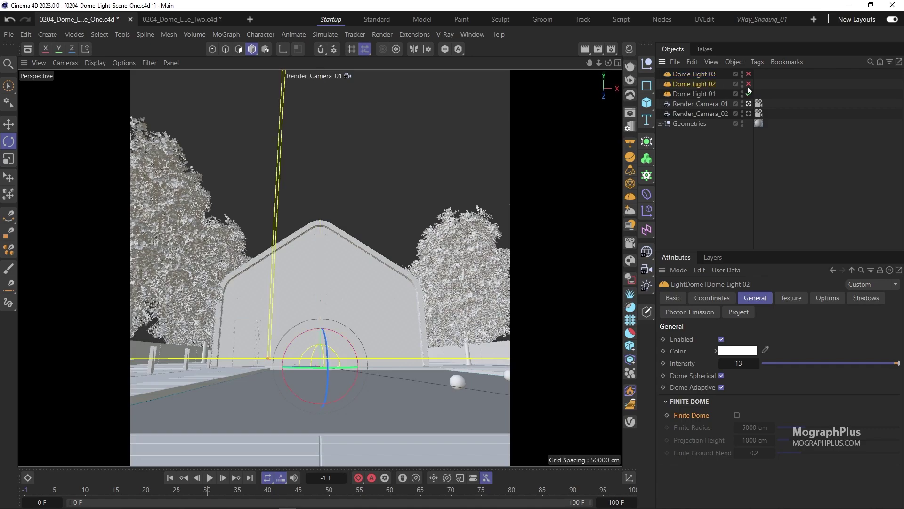
{"action": "left_click", "coordinate": [750, 83]}
{"action": "left_click", "coordinate": [716, 76]}
{"action": "left_click", "coordinate": [749, 75]}
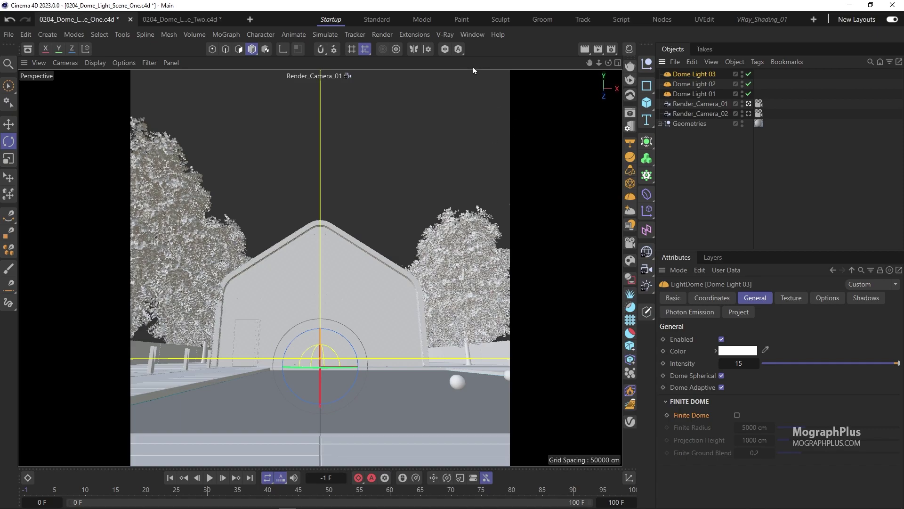
- Start an interactive V-Ray render, then narrow and reposition the frame buffer window so the scene objects and attributes remain accessible
{"action": "left_click", "coordinate": [446, 36]}
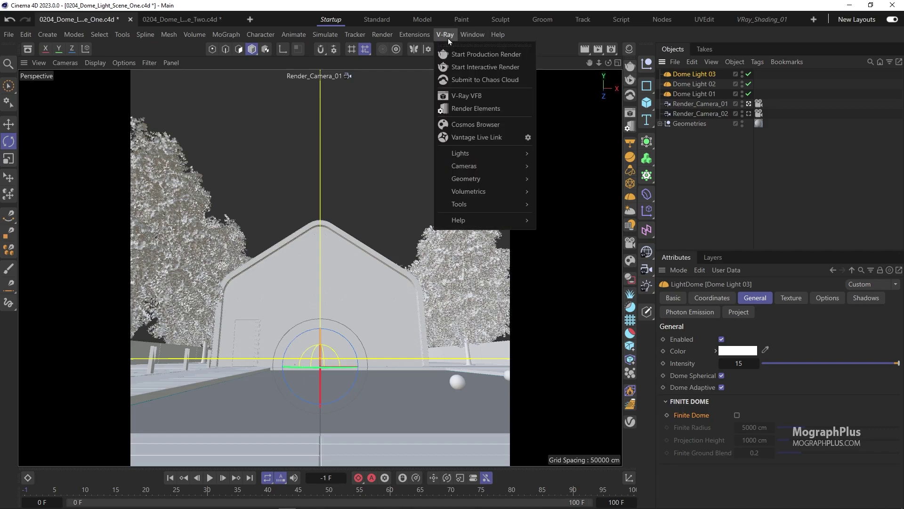
{"action": "left_click", "coordinate": [457, 68]}
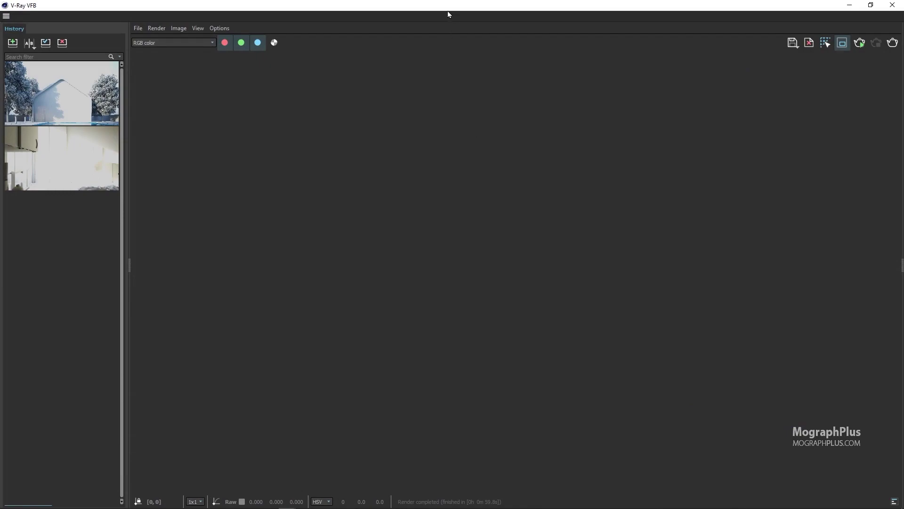
{"action": "left_click_drag", "start_coordinate": [444, 5], "coordinate": [399, 27]}
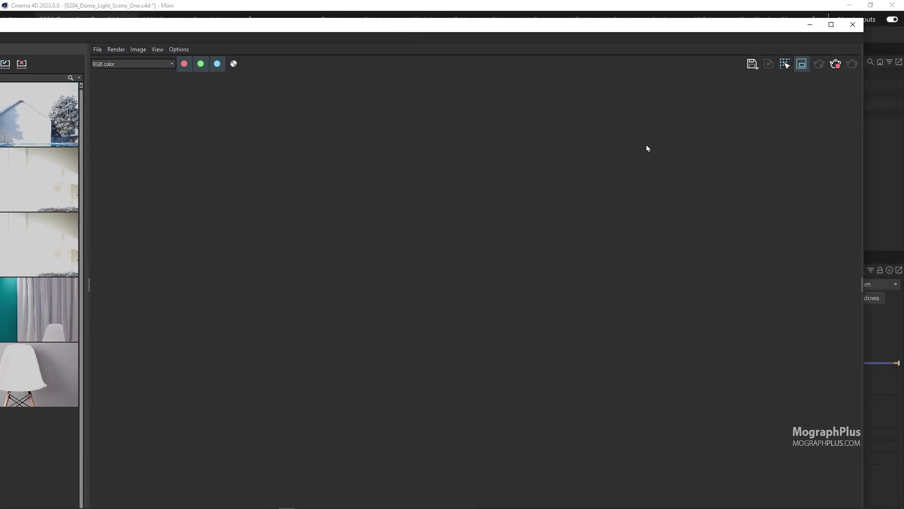
{"action": "left_click_drag", "start_coordinate": [864, 154], "coordinate": [539, 153]}
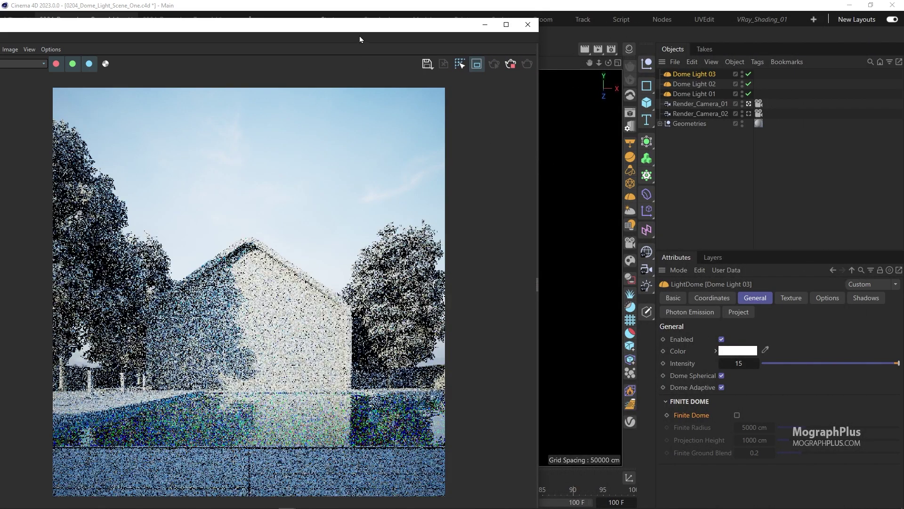
{"action": "left_click_drag", "start_coordinate": [361, 26], "coordinate": [497, 24]}
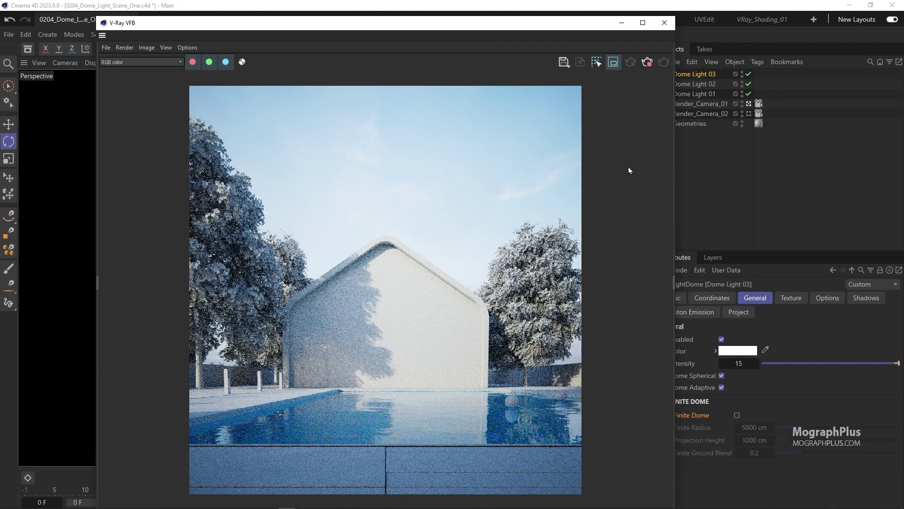
{"action": "left_click_drag", "start_coordinate": [403, 26], "coordinate": [386, 14]}
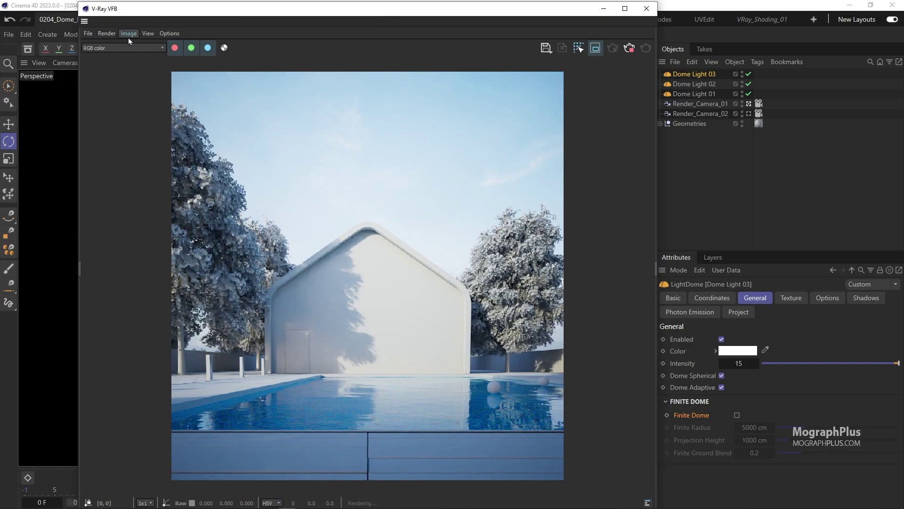
- Show the frame buffer's layers and compare the Source layer's RGB and LightMix modes, leaving it on LightMix
{"action": "left_click", "coordinate": [147, 33]}
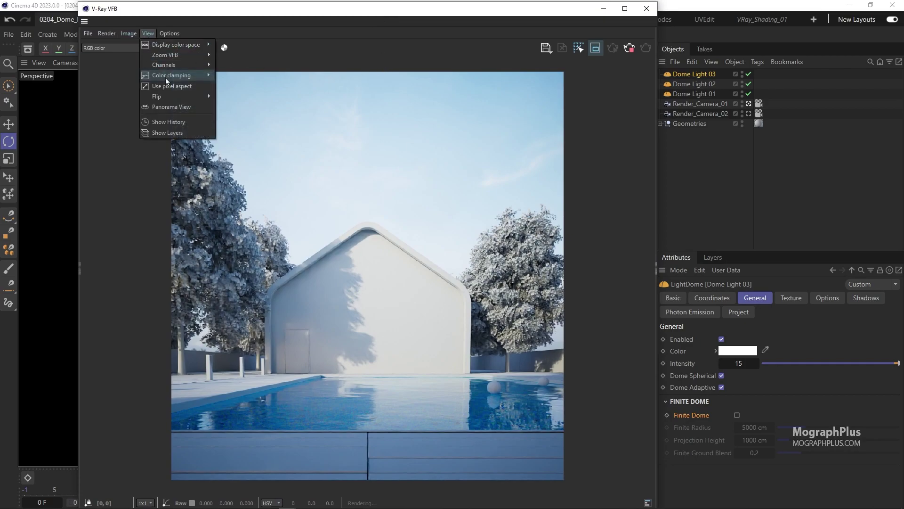
{"action": "left_click", "coordinate": [188, 133]}
{"action": "left_click", "coordinate": [578, 106]}
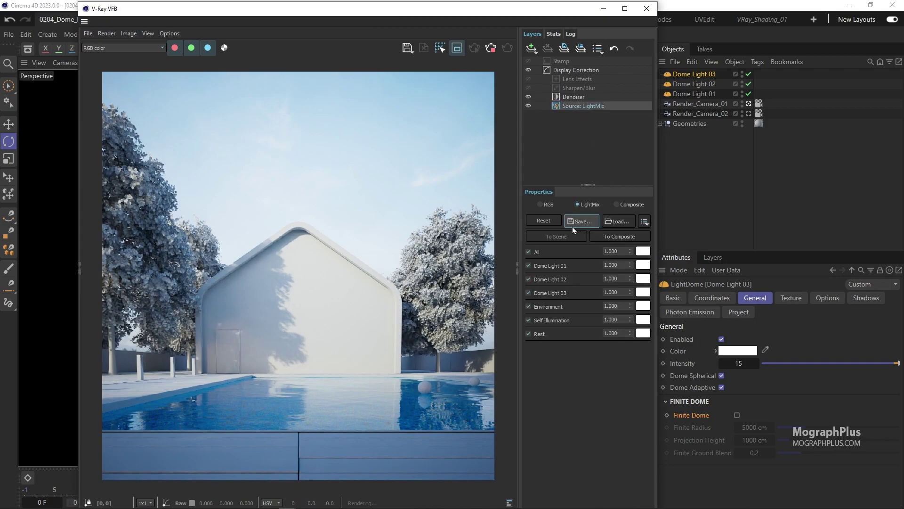
{"action": "left_click", "coordinate": [545, 206]}
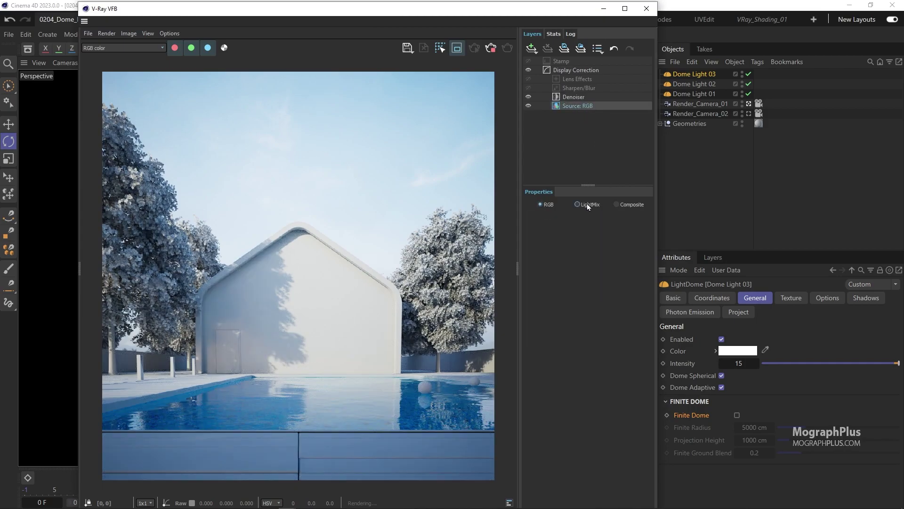
{"action": "left_click", "coordinate": [586, 205]}
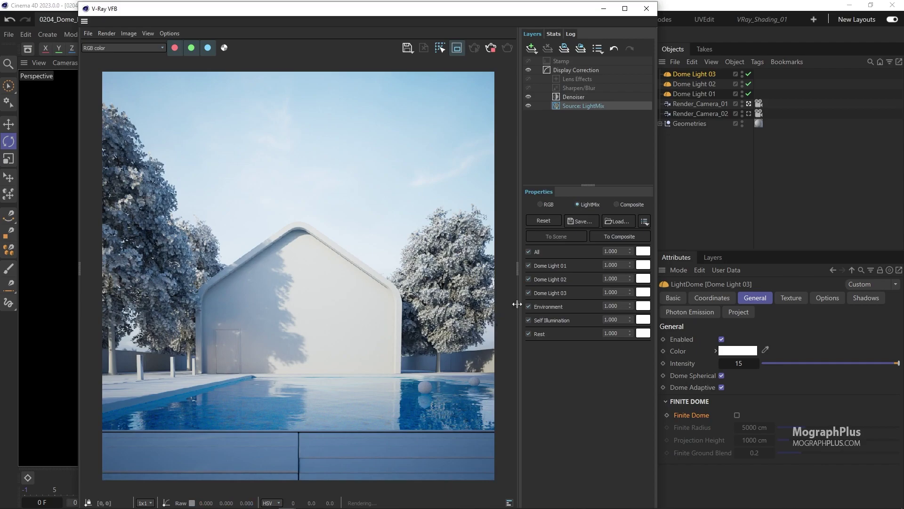
- Preview Dome Light 01, Dome Light 02 and Dome Light 03 one at a time in the Light Mix, ending with all lights enabled
{"action": "left_click", "coordinate": [529, 252]}
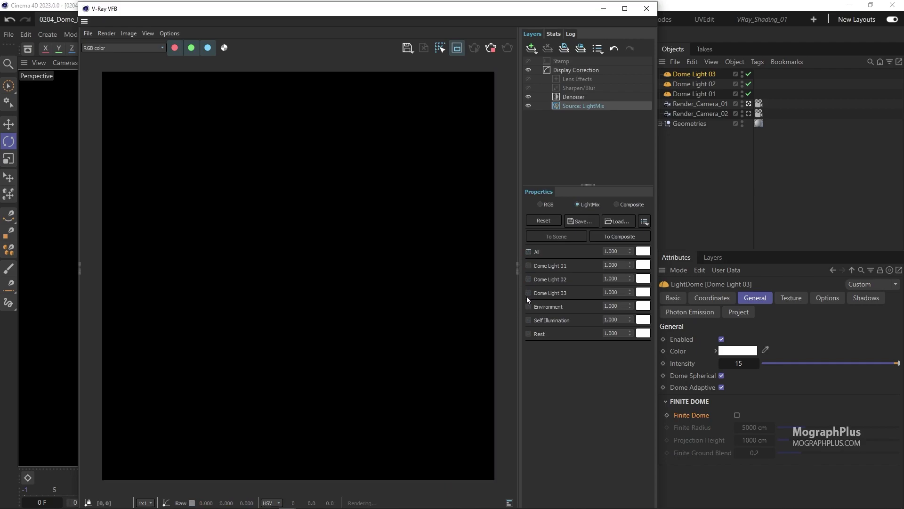
{"action": "left_click", "coordinate": [529, 266]}
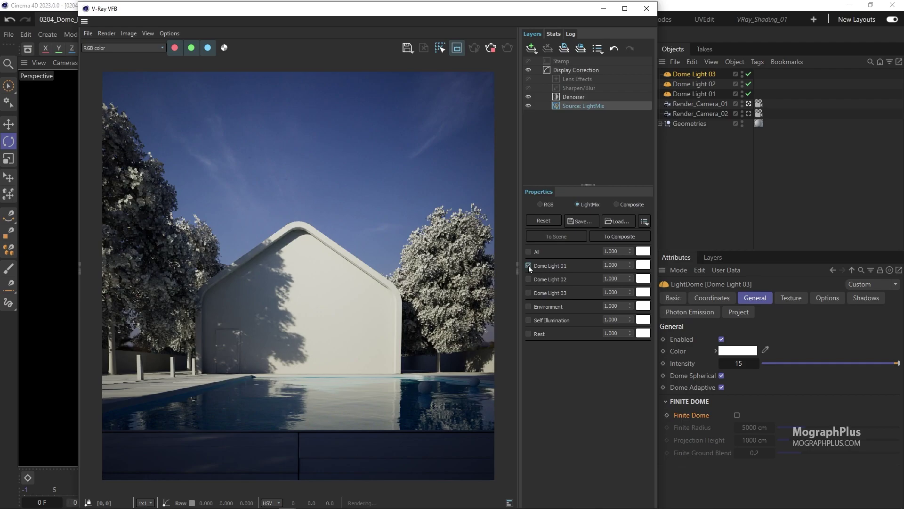
{"action": "left_click", "coordinate": [528, 265]}
{"action": "left_click", "coordinate": [529, 279]}
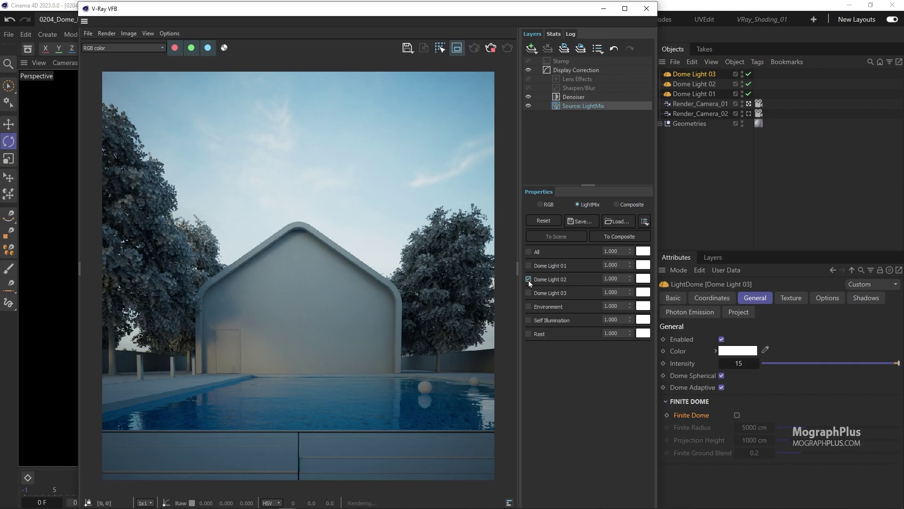
{"action": "left_click", "coordinate": [528, 280]}
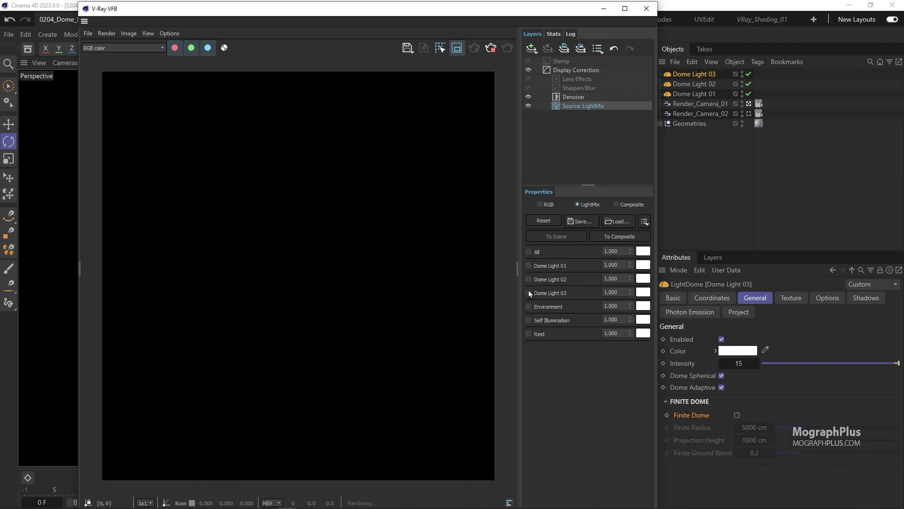
{"action": "left_click", "coordinate": [529, 293]}
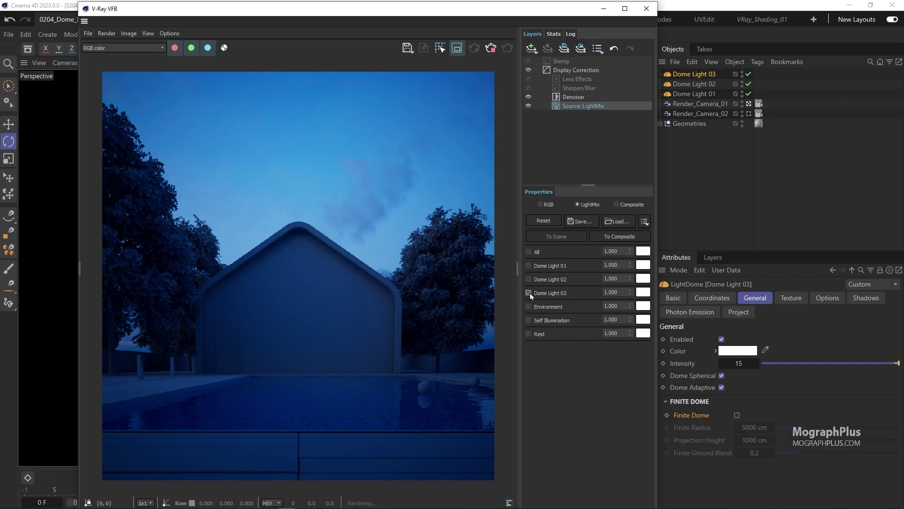
{"action": "left_click", "coordinate": [530, 293]}
{"action": "left_click", "coordinate": [528, 251]}
- View the separate Dome Light 03, 02 and 01 render channels and return to the RGB color channel
{"action": "left_click", "coordinate": [147, 49]}
{"action": "left_click", "coordinate": [136, 84]}
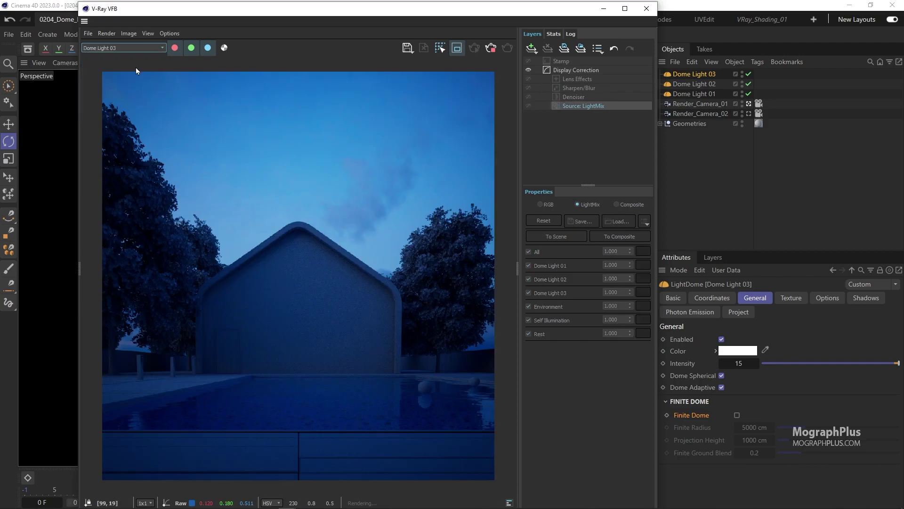
{"action": "left_click", "coordinate": [128, 49]}
{"action": "left_click", "coordinate": [133, 89]}
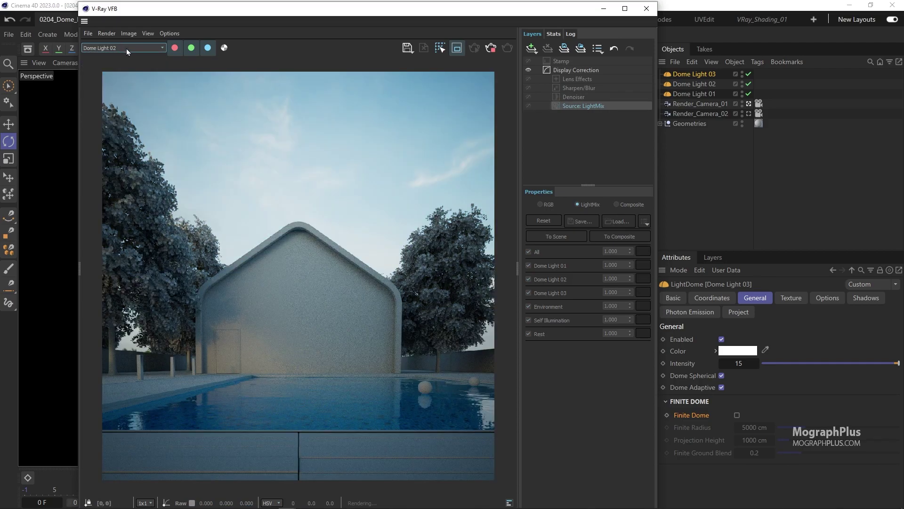
{"action": "left_click", "coordinate": [126, 48]}
{"action": "left_click", "coordinate": [140, 98]}
{"action": "left_click", "coordinate": [134, 47]}
{"action": "left_click", "coordinate": [132, 57]}
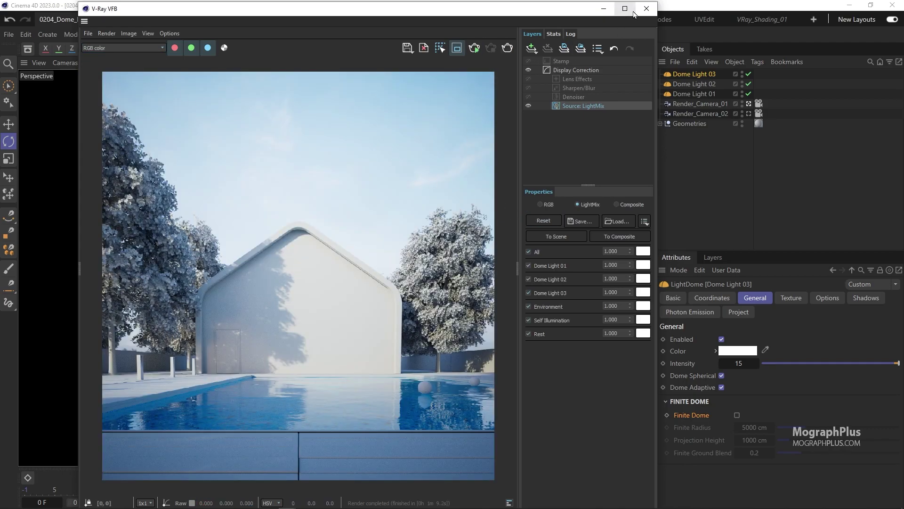
- Clear all channel data from the frame buffer and close it
{"action": "left_click", "coordinate": [423, 48]}
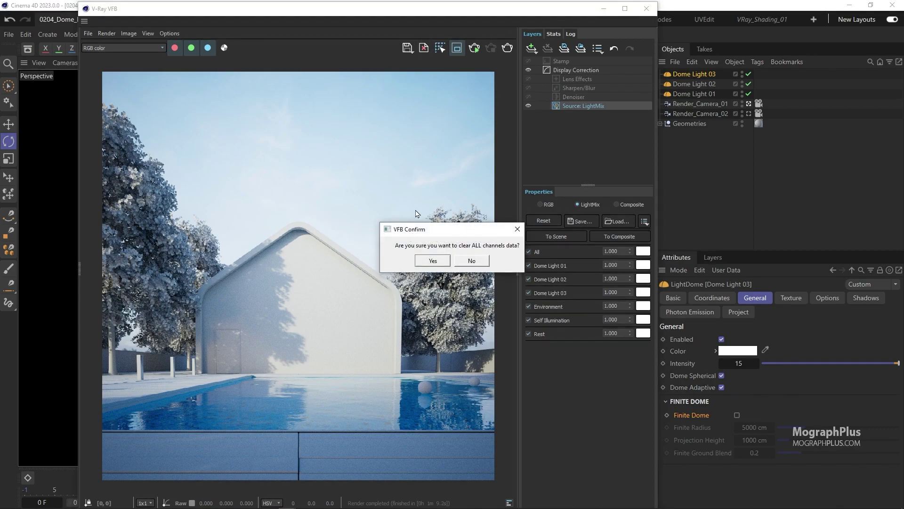
{"action": "left_click", "coordinate": [432, 260]}
{"action": "left_click", "coordinate": [646, 8]}
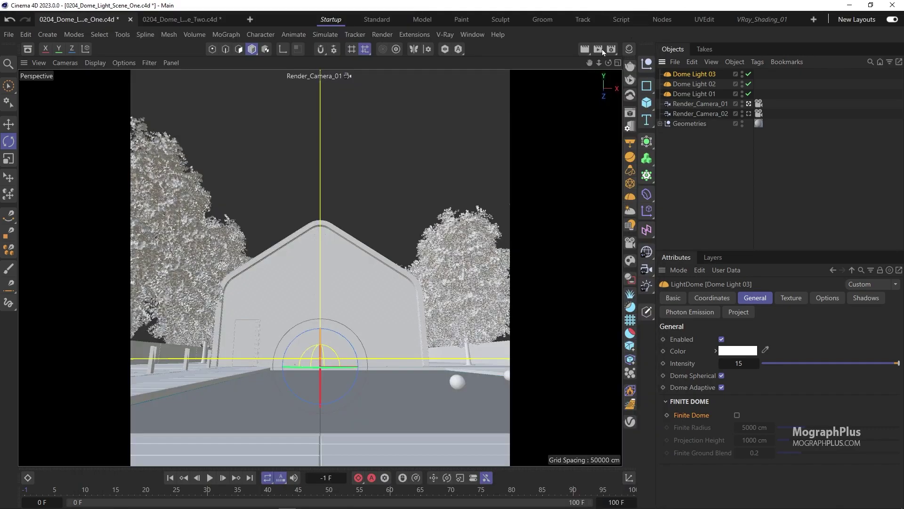
- Set the render output width to 1920 pixels in the render settings, keeping the aspect ratio locked
{"action": "left_click", "coordinate": [611, 49]}
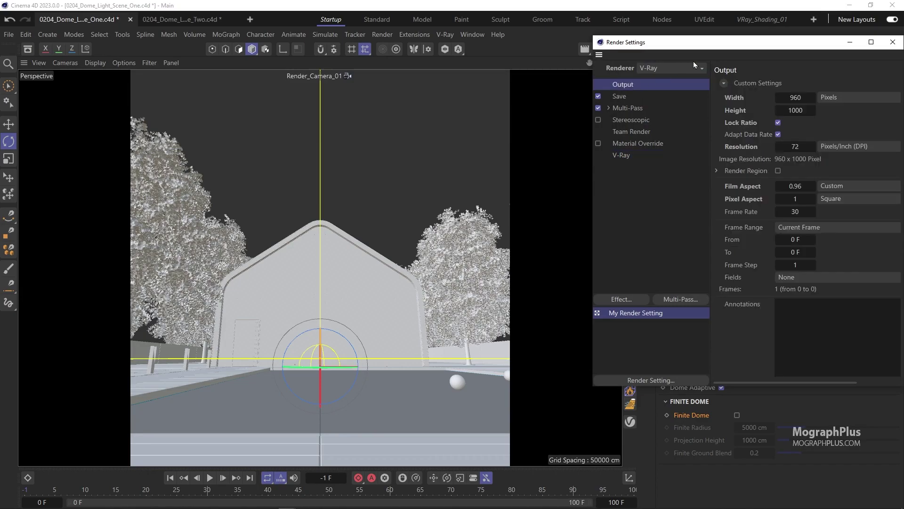
{"action": "left_click_drag", "start_coordinate": [711, 48], "coordinate": [338, 105]}
{"action": "left_click", "coordinate": [422, 155]}
{"action": "type", "text": "1"}
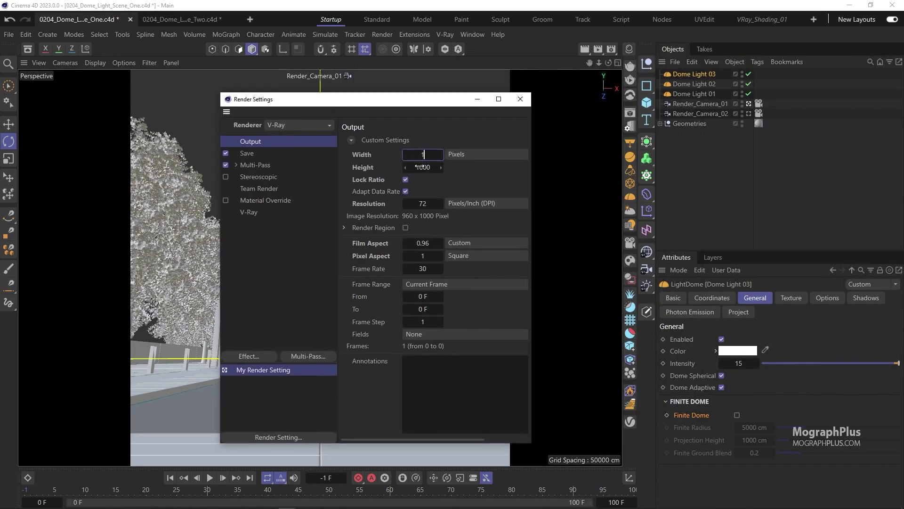
{"action": "type", "text": "920"}
{"action": "key", "text": "Return"}
- Set the V-Ray image sampler's noise limit to 0.005
{"action": "left_click", "coordinate": [251, 211]}
{"action": "left_click", "coordinate": [398, 142]}
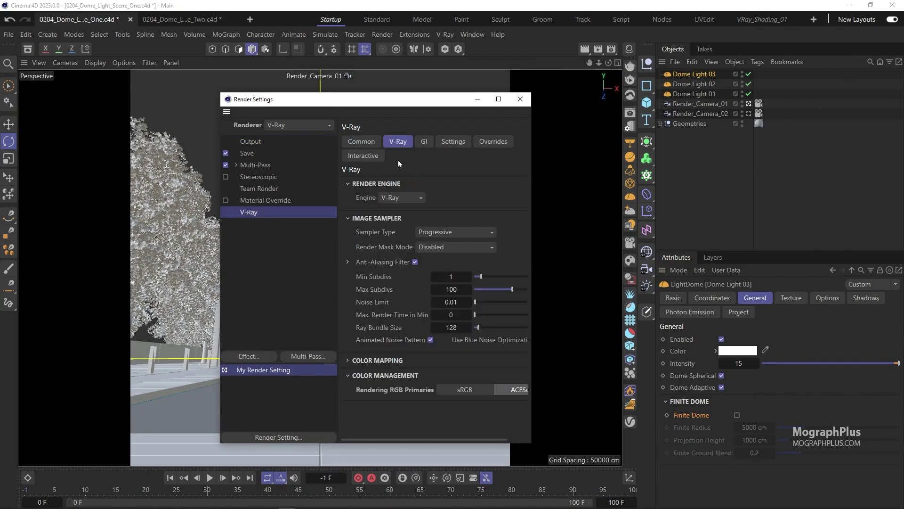
{"action": "double_click", "coordinate": [447, 302]}
{"action": "type", "text": "0.005"}
{"action": "key", "text": "Return"}
- Return the image sampler's noise limit to 0.01
{"action": "double_click", "coordinate": [450, 306]}
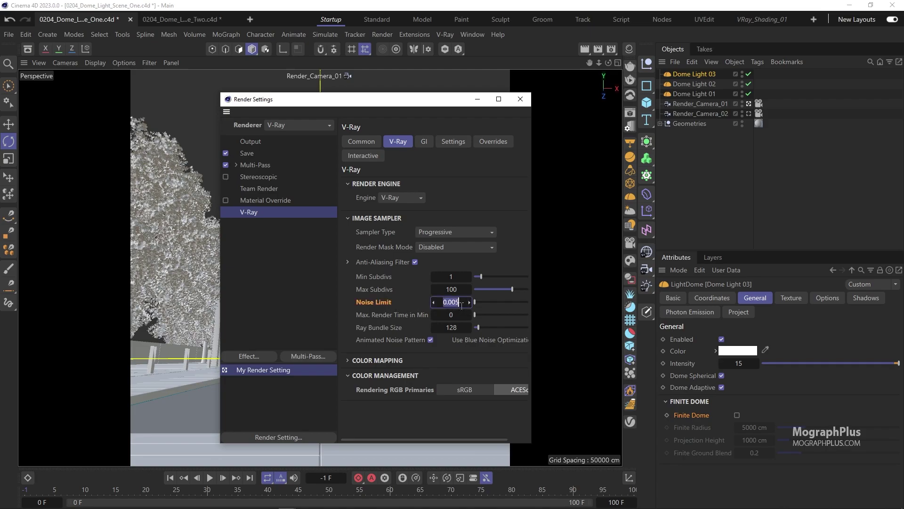
{"action": "left_click", "coordinate": [463, 304]}
{"action": "mouse_move", "coordinate": [464, 305]}
{"action": "left_mouse_down"}
{"action": "mouse_move", "coordinate": [447, 305]}
{"action": "mouse_move", "coordinate": [456, 305]}
{"action": "left_mouse_up"}
{"action": "key", "text": "BackSpace"}
{"action": "key", "text": "BackSpace"}
{"action": "type", "text": "1"}
{"action": "left_click", "coordinate": [362, 224]}
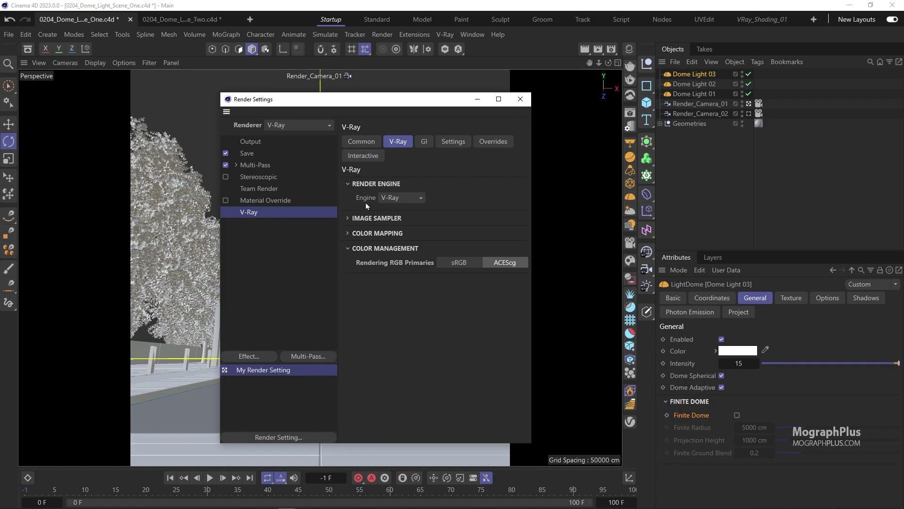
{"action": "left_click", "coordinate": [371, 218]}
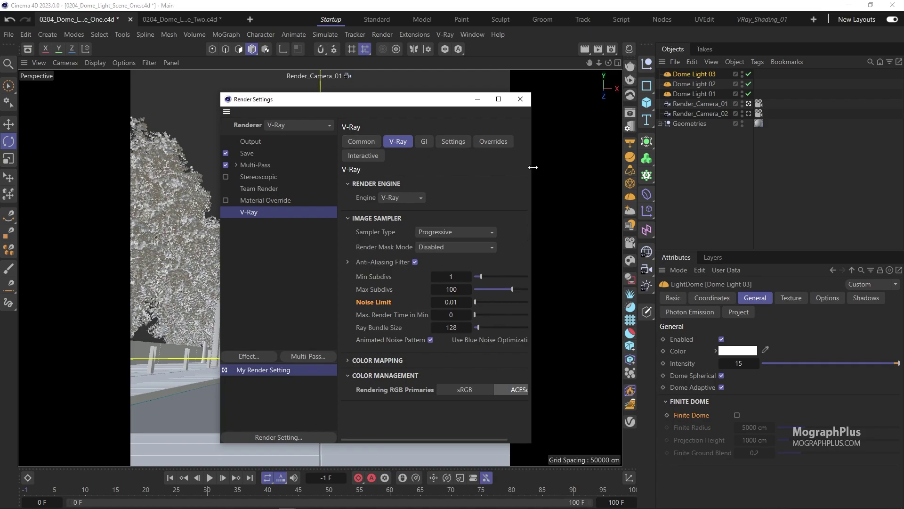
- Widen the render settings window, switch the denoiser engine to Default V-Ray Denoiser and close the settings
{"action": "left_click_drag", "start_coordinate": [531, 168], "coordinate": [556, 170]}
{"action": "left_click_drag", "start_coordinate": [419, 105], "coordinate": [370, 96]}
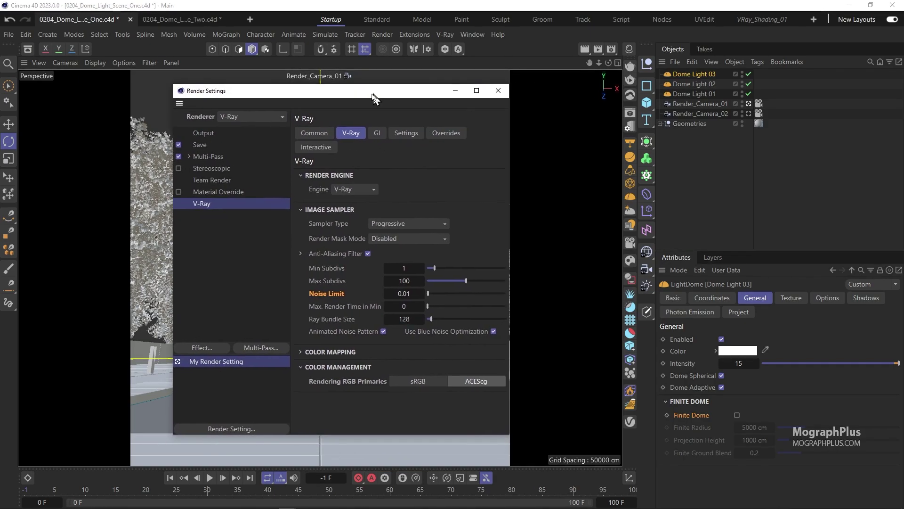
{"action": "left_click", "coordinate": [306, 133]}
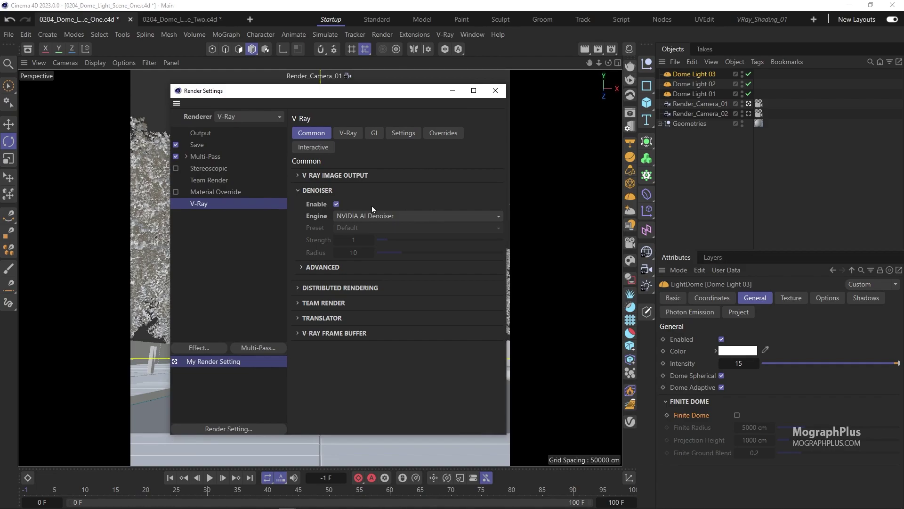
{"action": "left_click", "coordinate": [358, 215]}
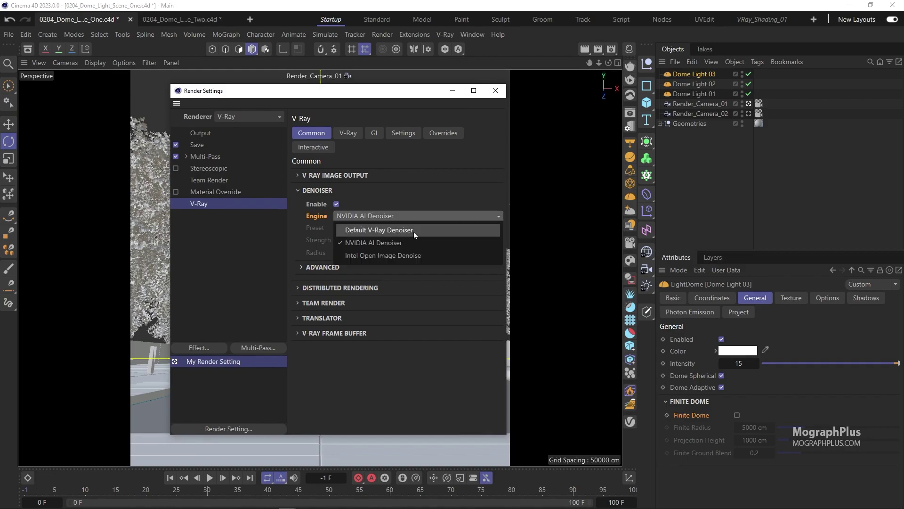
{"action": "left_click", "coordinate": [414, 230]}
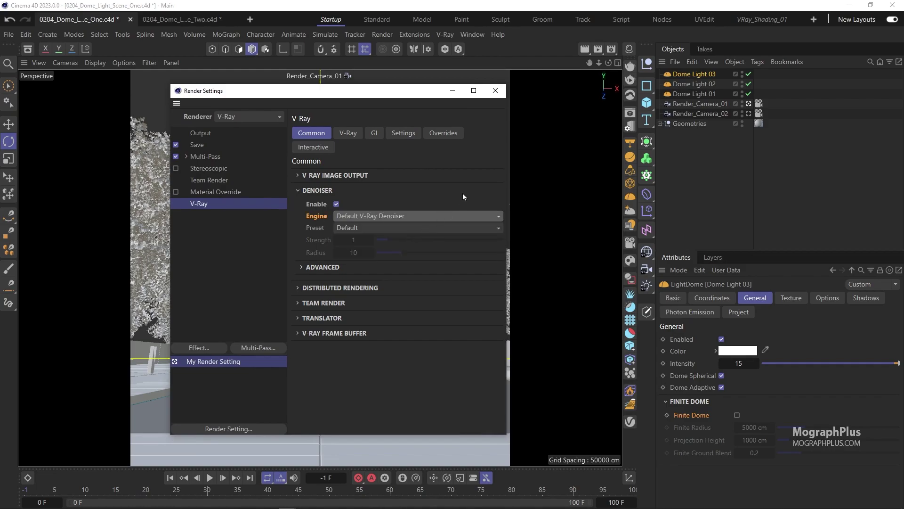
{"action": "left_click", "coordinate": [504, 90]}
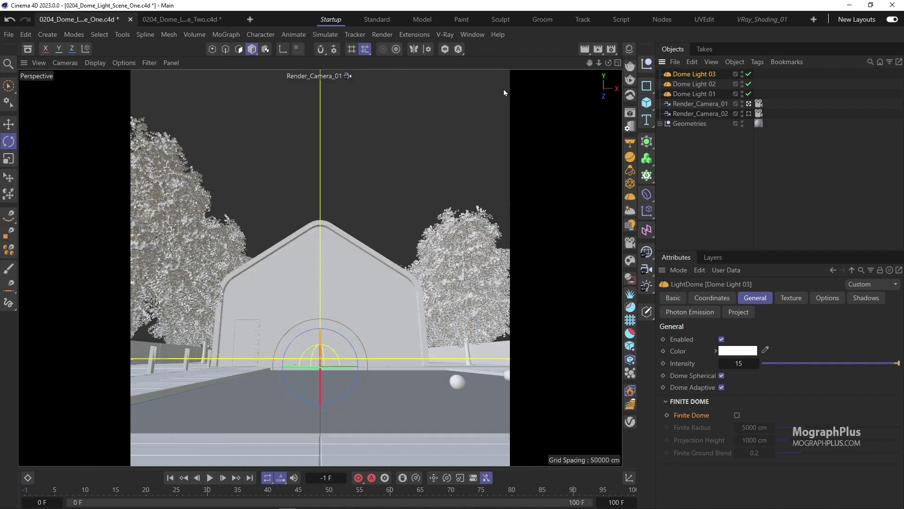
- Reopen the V-Ray frame buffer, load the 1920x2000 house render from the history, maximize the window and hide the history
{"action": "left_click", "coordinate": [444, 34]}
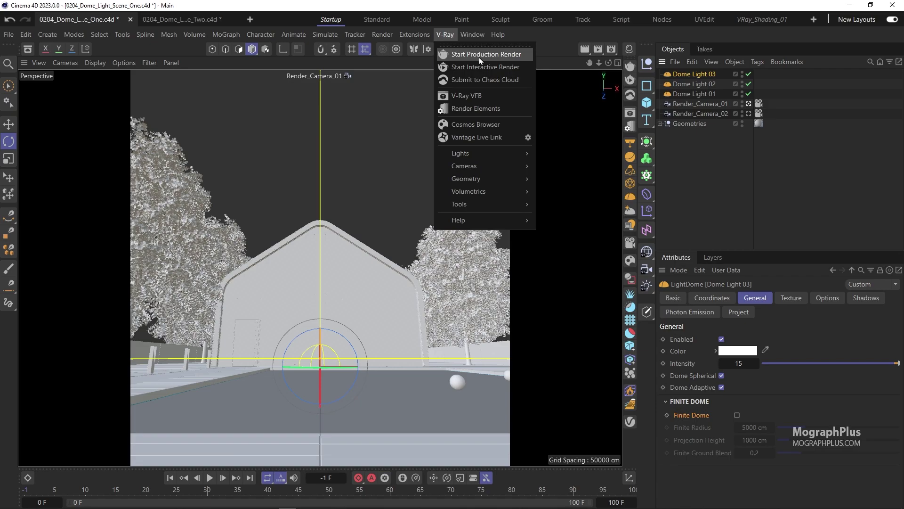
{"action": "left_click", "coordinate": [489, 95]}
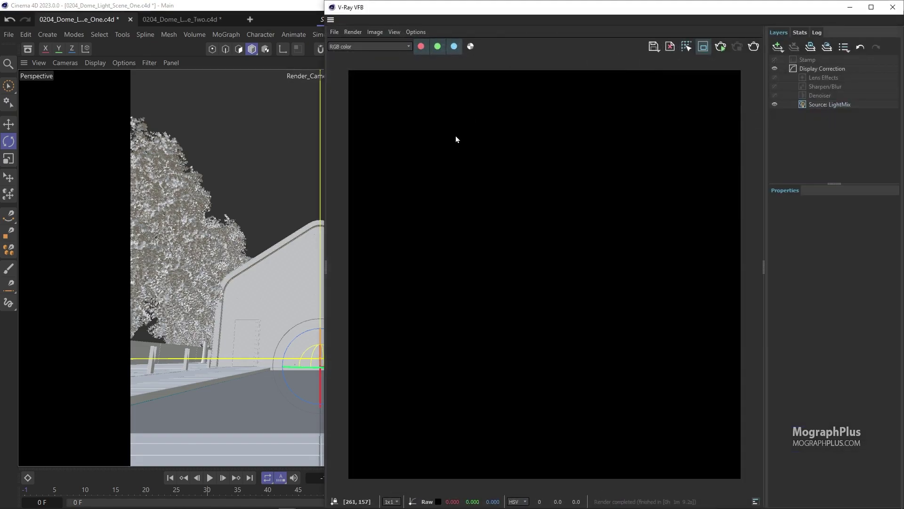
{"action": "left_click", "coordinate": [330, 19]}
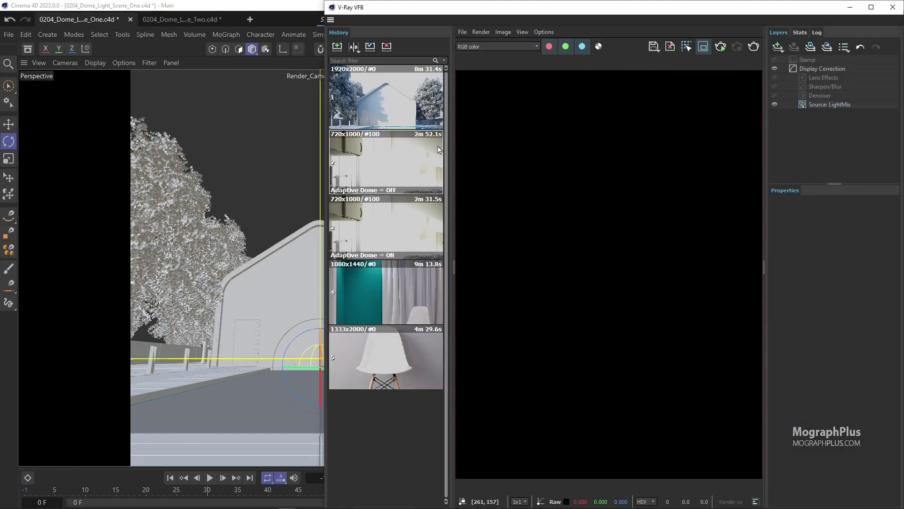
{"action": "double_click", "coordinate": [401, 120]}
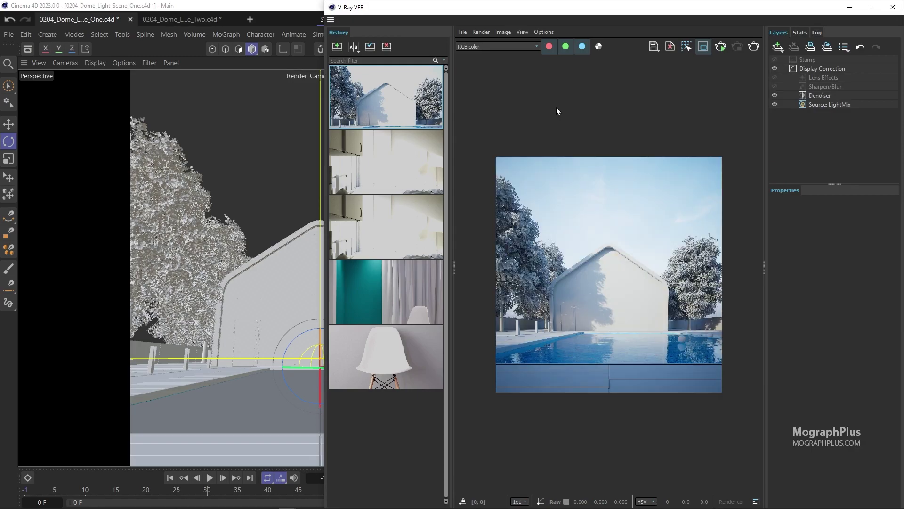
{"action": "left_click", "coordinate": [870, 7]}
{"action": "scroll", "coordinate": [413, 217], "scroll_direction": "up", "scroll_amount": 1}
{"action": "middle_click_drag", "start_coordinate": [413, 291], "coordinate": [414, 252]}
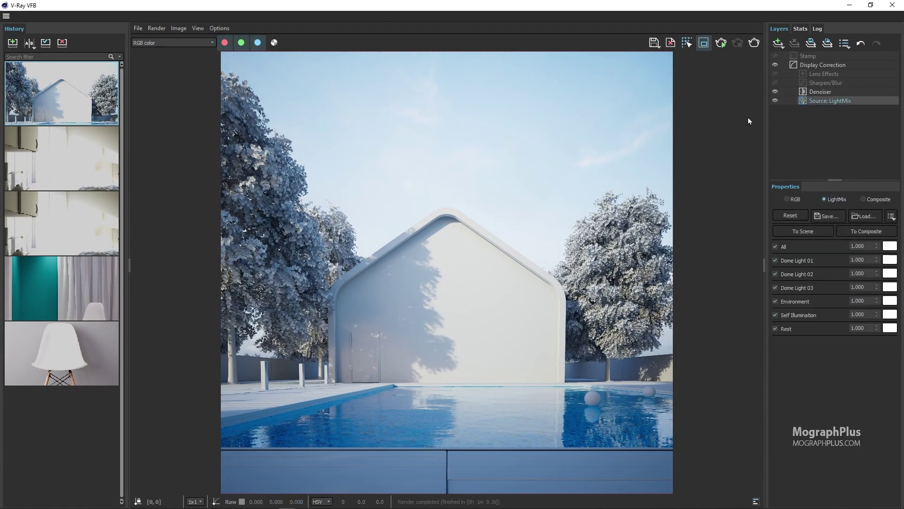
{"action": "key", "text": "h"}
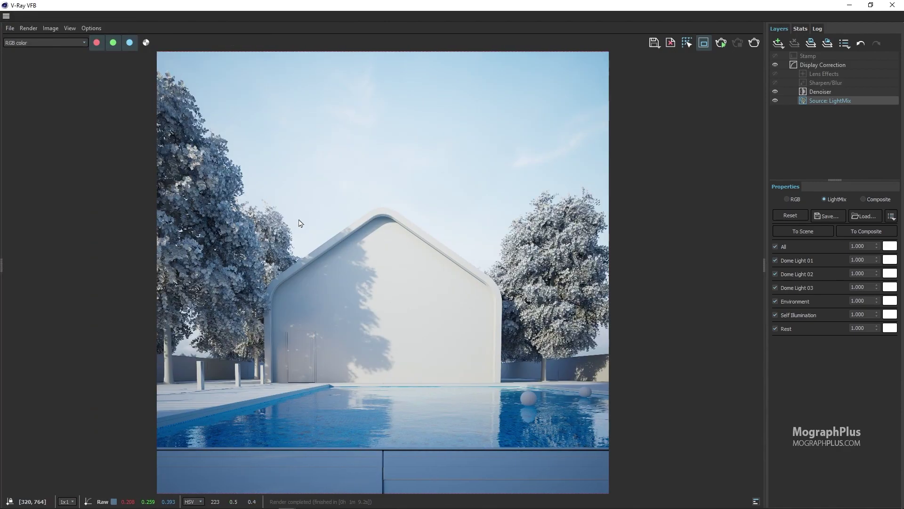
- Isolate Dome Light 01 in the Light Mix and examine its lighting on the facade and pool up close
{"action": "left_click", "coordinate": [790, 247]}
{"action": "left_click", "coordinate": [776, 260]}
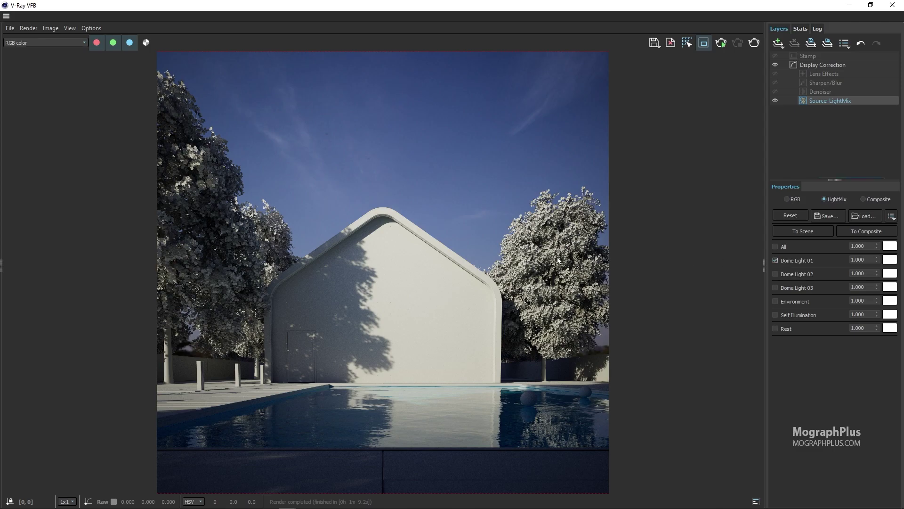
{"action": "scroll", "coordinate": [447, 274], "scroll_direction": "up", "scroll_amount": 2}
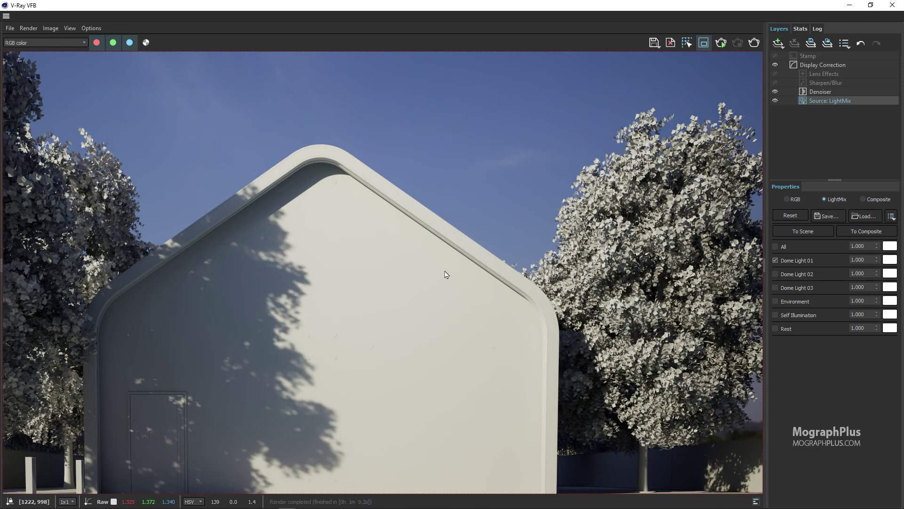
{"action": "middle_click_drag", "start_coordinate": [401, 375], "coordinate": [394, 249]}
{"action": "scroll", "coordinate": [401, 232], "scroll_direction": "down", "scroll_amount": 2}
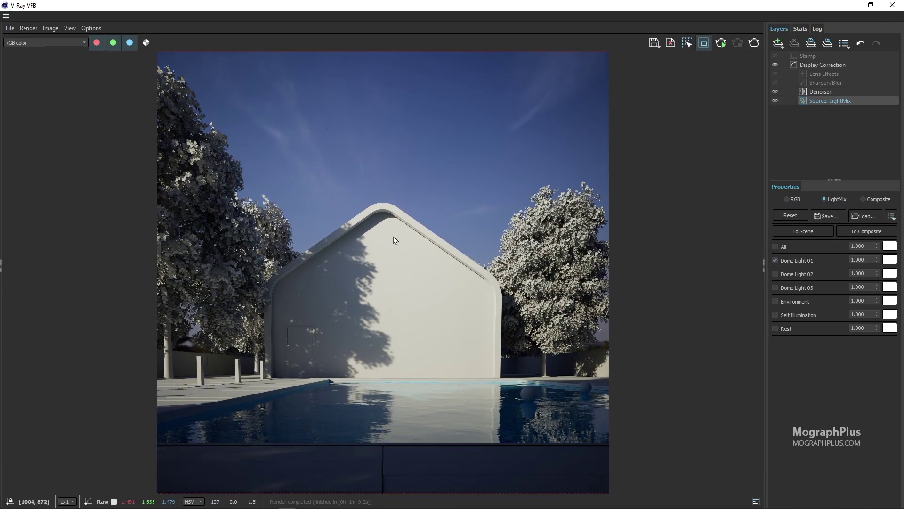
{"action": "scroll", "coordinate": [394, 240], "scroll_direction": "down", "scroll_amount": 1}
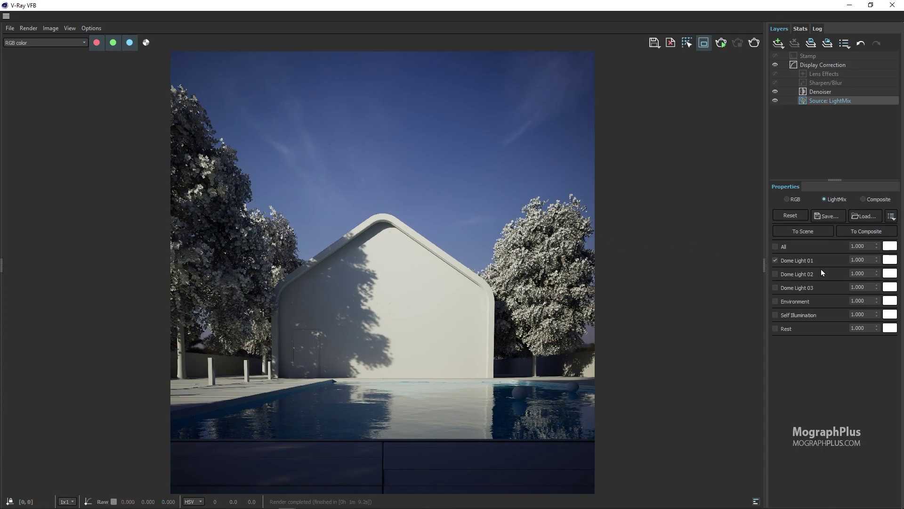
- Isolate Dome Light 02 in the Light Mix and examine its lighting on the sky, house and pool up close
{"action": "left_click", "coordinate": [794, 273]}
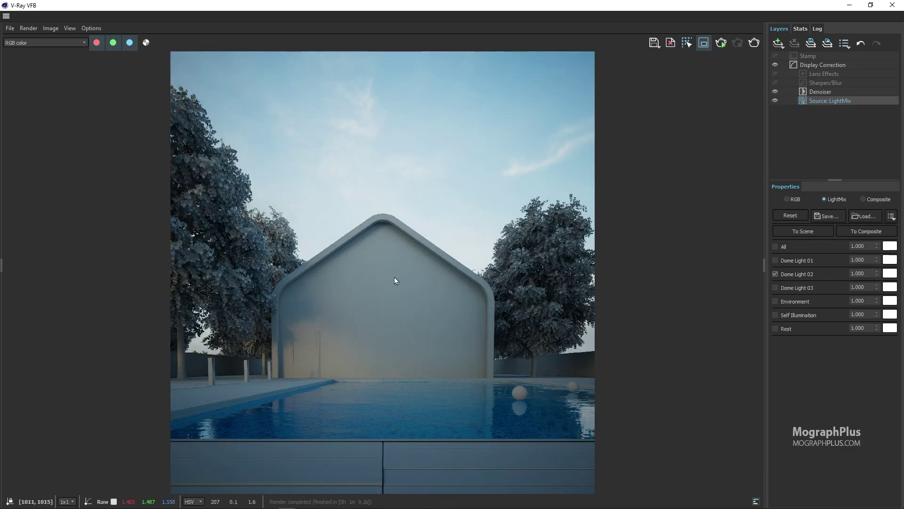
{"action": "scroll", "coordinate": [394, 277], "scroll_direction": "up", "scroll_amount": 4}
{"action": "middle_click_drag", "start_coordinate": [367, 236], "coordinate": [380, 372]}
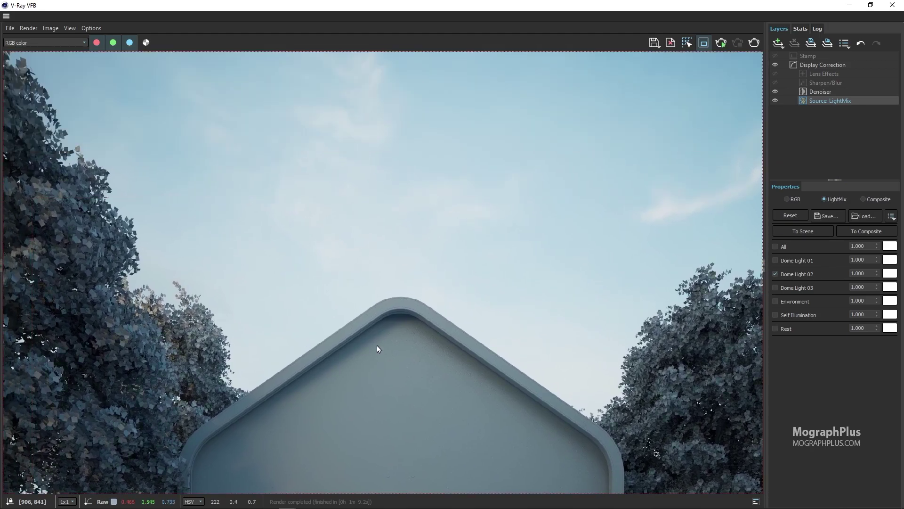
{"action": "scroll", "coordinate": [377, 341], "scroll_direction": "up", "scroll_amount": 1}
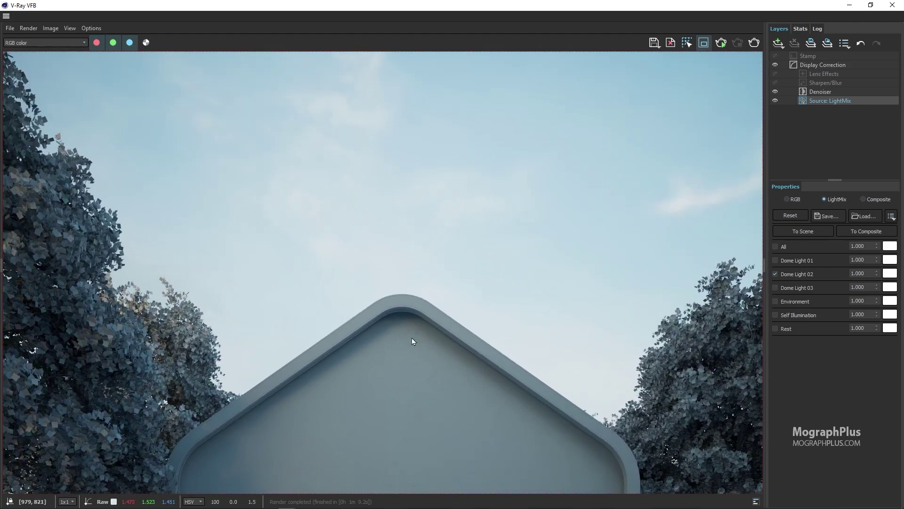
{"action": "middle_click_drag", "start_coordinate": [403, 242], "coordinate": [394, 87]}
{"action": "middle_click_drag", "start_coordinate": [403, 263], "coordinate": [403, 193]}
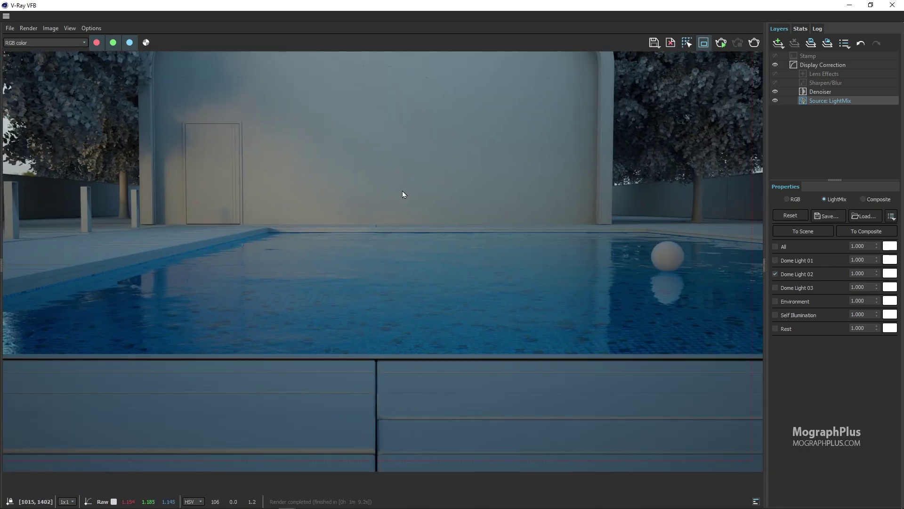
- Isolate Dome Light 03 in the Light Mix and examine its lighting on the sky, house and pool up close
{"action": "double_click", "coordinate": [403, 205]}
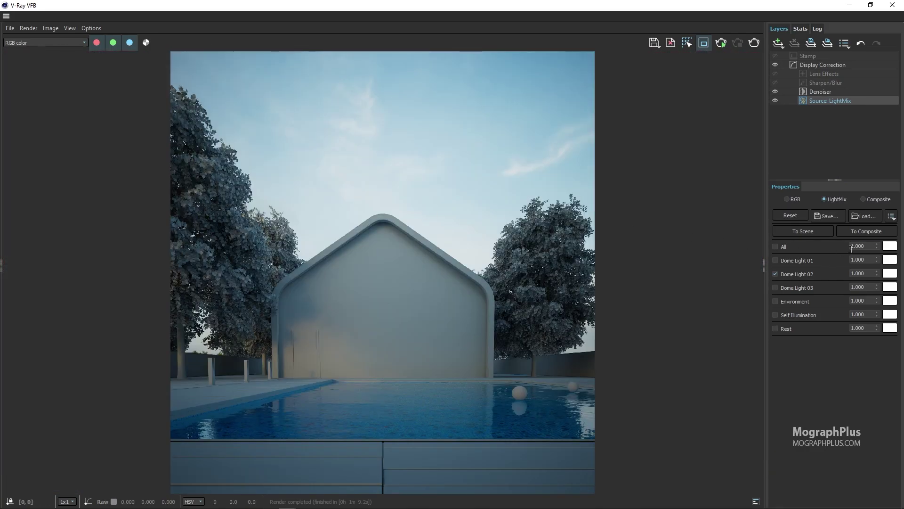
{"action": "left_click", "coordinate": [810, 273]}
{"action": "left_click", "coordinate": [801, 287]}
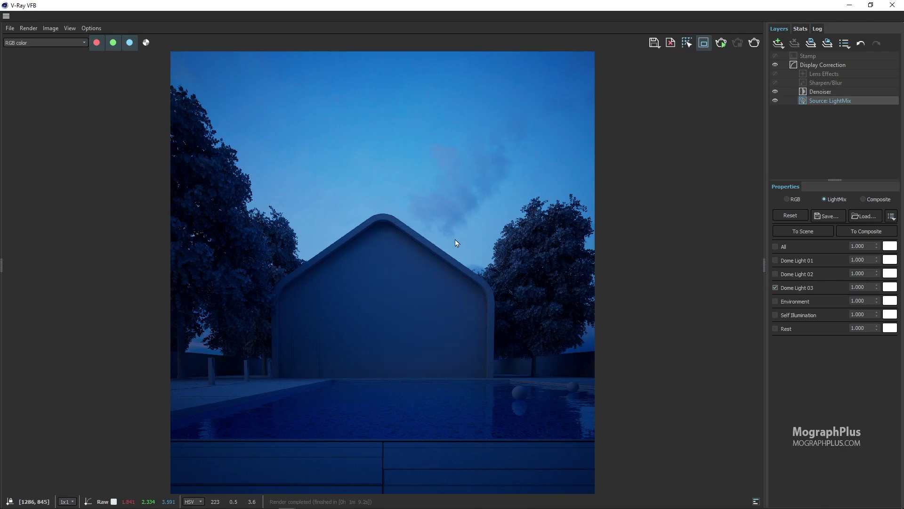
{"action": "scroll", "coordinate": [455, 238], "scroll_direction": "up", "scroll_amount": 3}
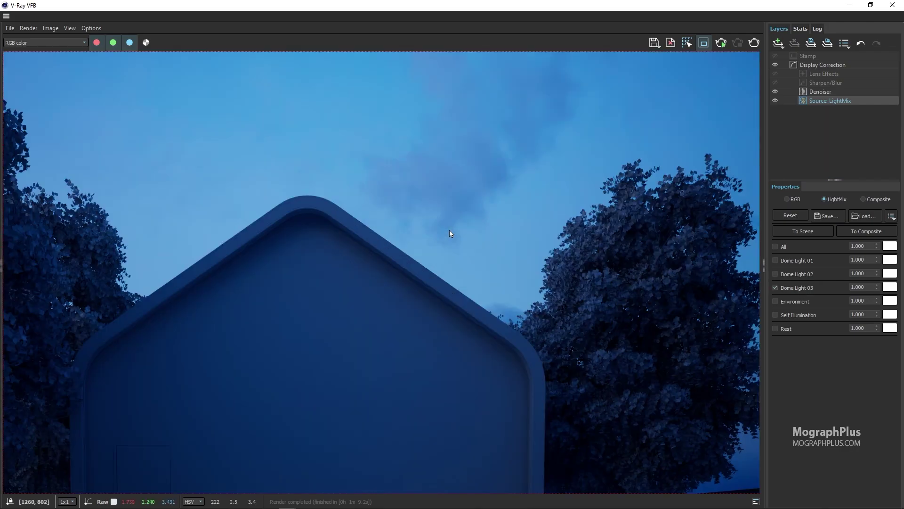
{"action": "middle_click_drag", "start_coordinate": [384, 292], "coordinate": [394, 171]}
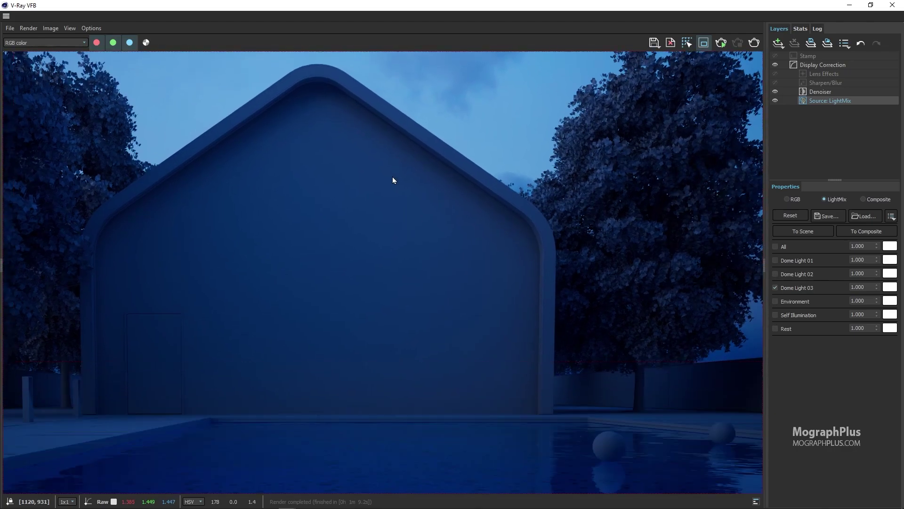
{"action": "middle_click_drag", "start_coordinate": [390, 279], "coordinate": [389, 218]}
{"action": "scroll", "coordinate": [388, 215], "scroll_direction": "down", "scroll_amount": 3}
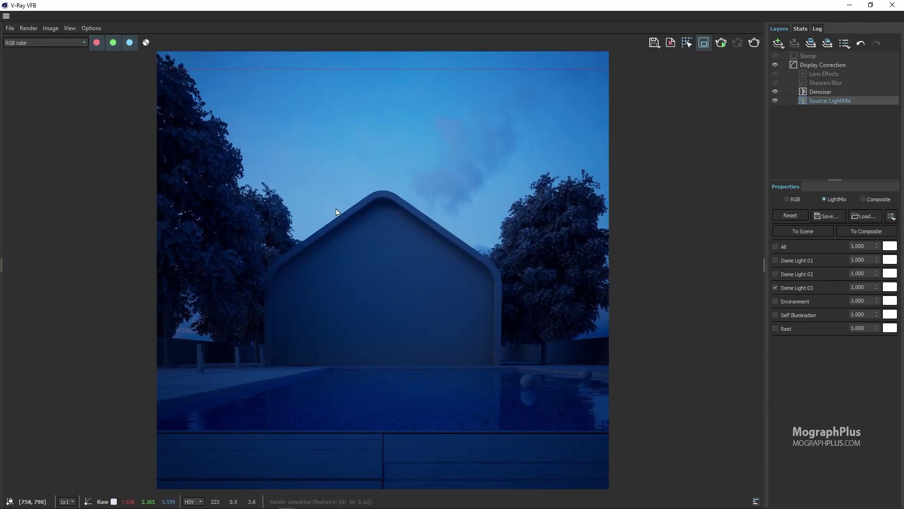
- Look over the image saving options and compare the mix with Dome Light 02 switched on and off beside Dome Light 03
{"action": "left_click", "coordinate": [10, 28]}
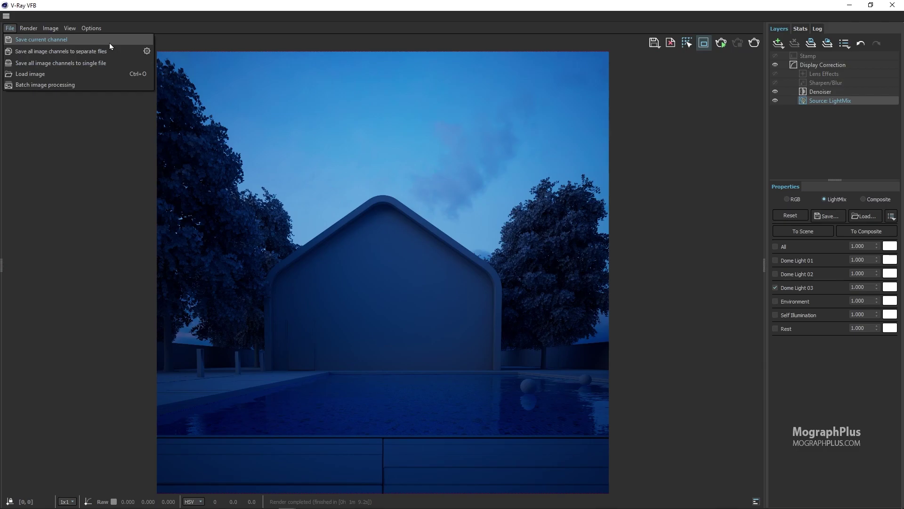
{"action": "left_click", "coordinate": [775, 273]}
{"action": "left_click", "coordinate": [776, 273]}
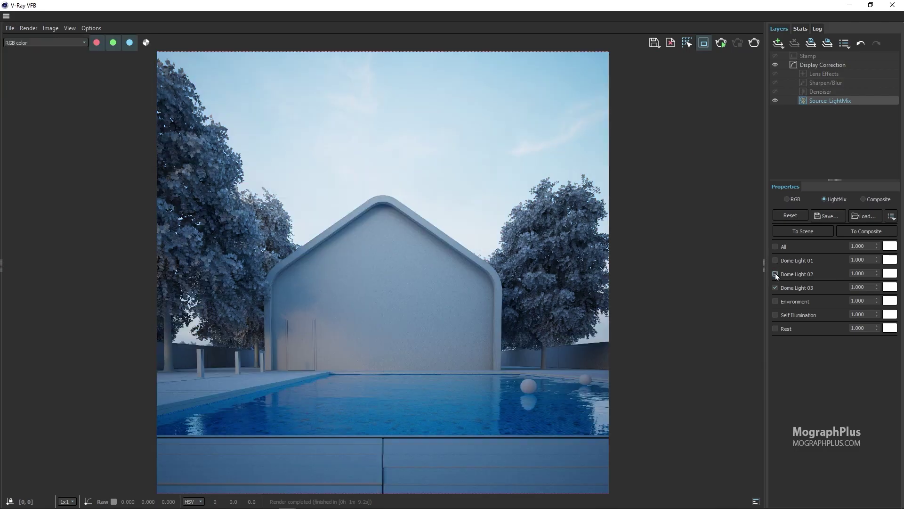
{"action": "left_click", "coordinate": [775, 274]}
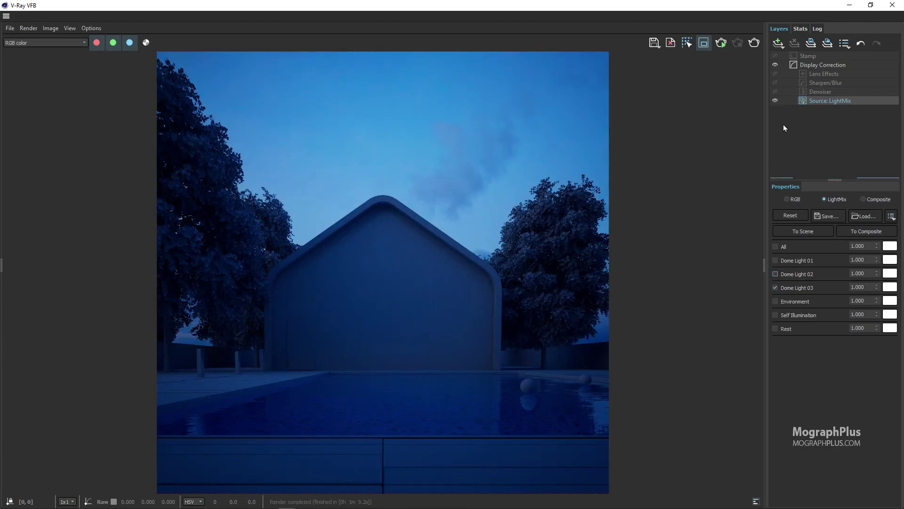
- Add an Exposure correction layer to the render and raise its exposure to 1.595
{"action": "left_click", "coordinate": [779, 44]}
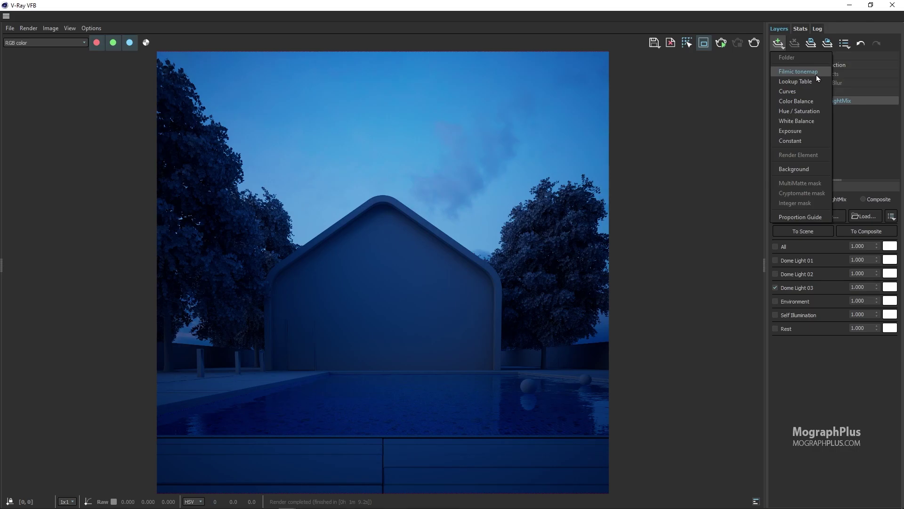
{"action": "left_click", "coordinate": [810, 132]}
{"action": "left_click_drag", "start_coordinate": [818, 230], "coordinate": [832, 228]}
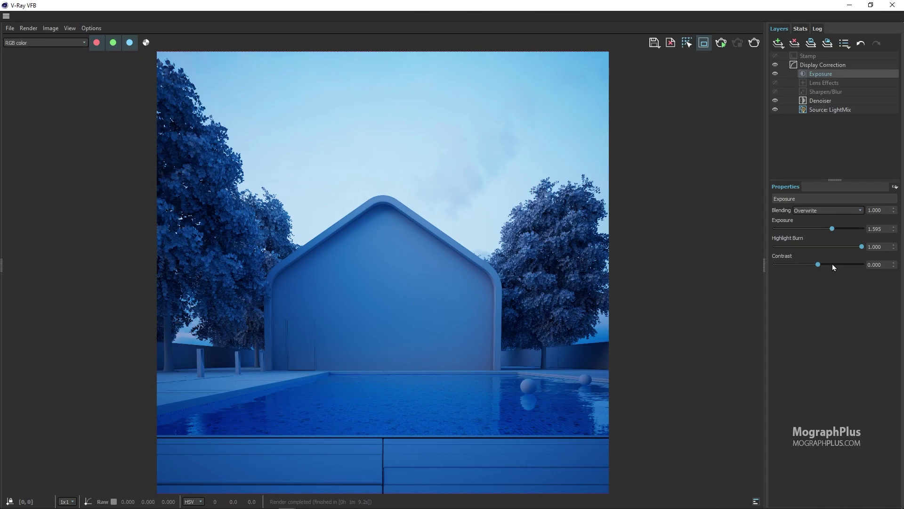
- Close the V-Ray frame buffer and toggle the Finite Dome option of Dome Light 03 on and back off
{"action": "left_click_drag", "start_coordinate": [585, 5], "coordinate": [359, 67]}
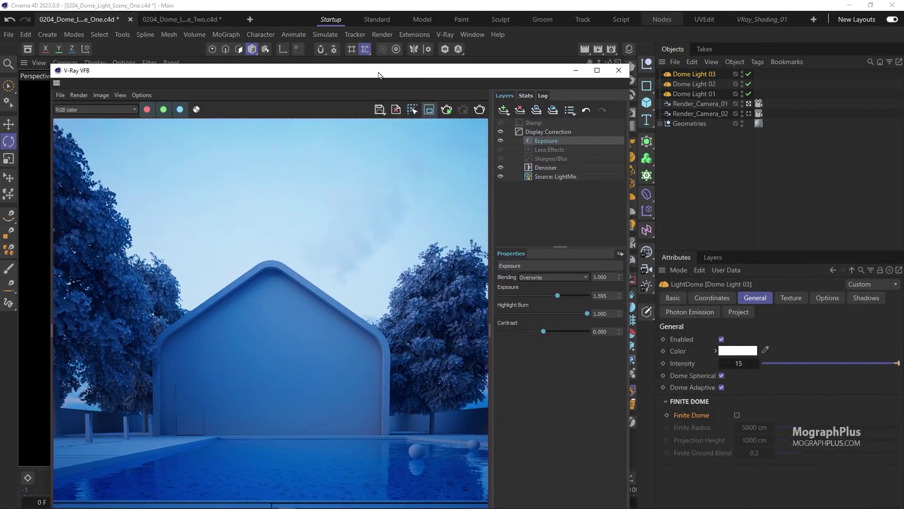
{"action": "left_click", "coordinate": [618, 70]}
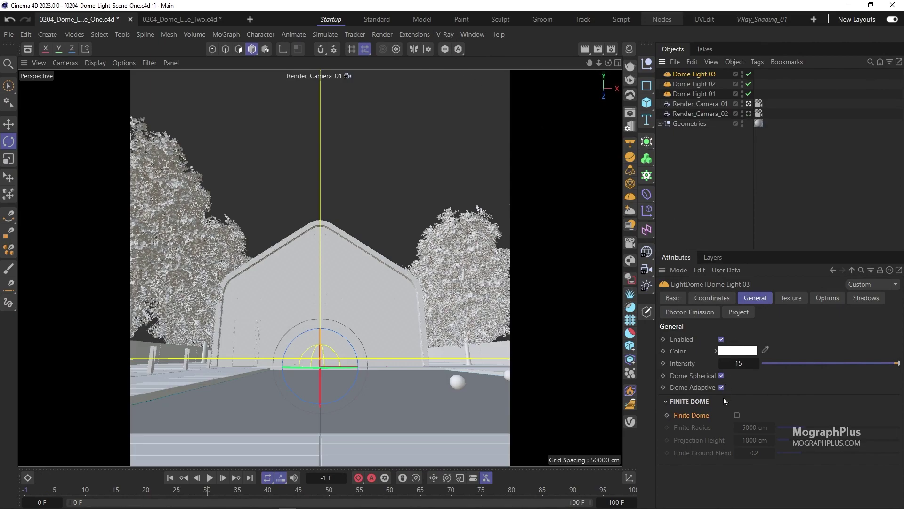
{"action": "left_click", "coordinate": [736, 415]}
{"action": "left_click", "coordinate": [736, 415]}
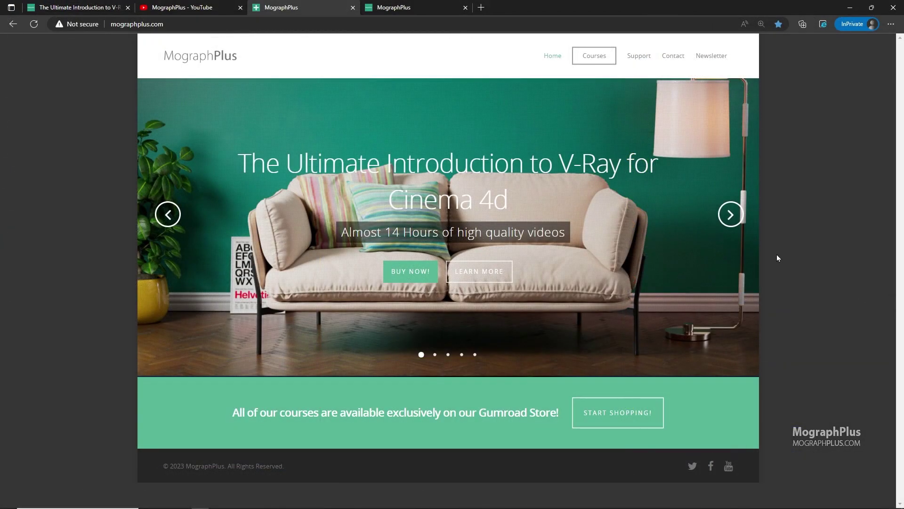
- Switch to the MographPlus website in the browser and look through the featured course slides on the home page
{"action": "left_click", "coordinate": [730, 214]}
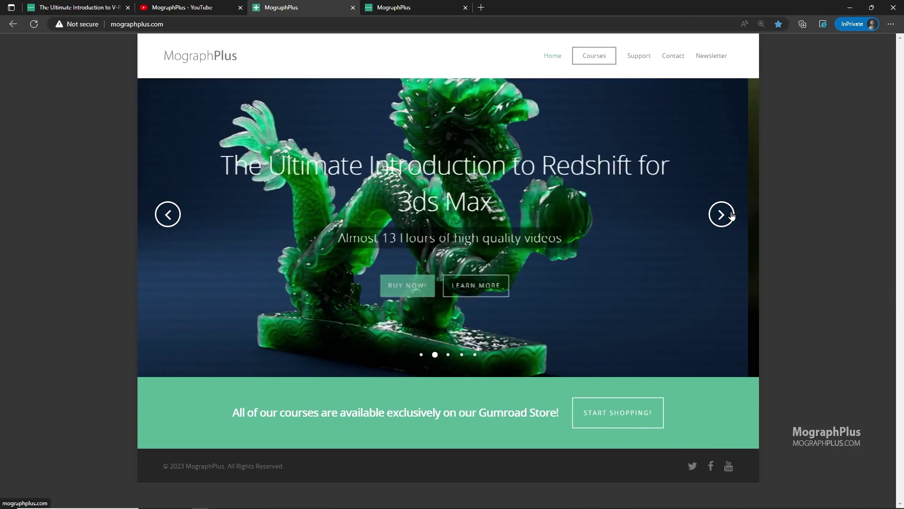
{"action": "left_click", "coordinate": [731, 215]}
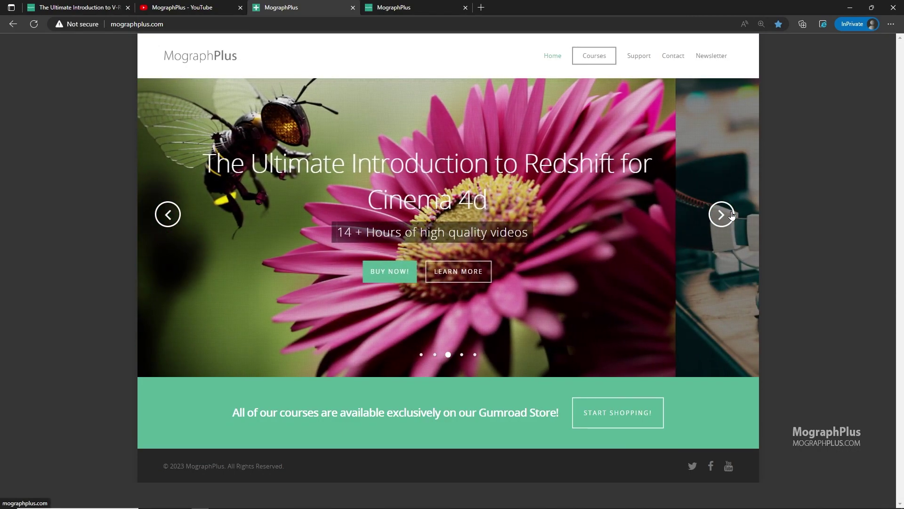
{"action": "left_click", "coordinate": [721, 214]}
{"action": "left_click", "coordinate": [721, 214]}
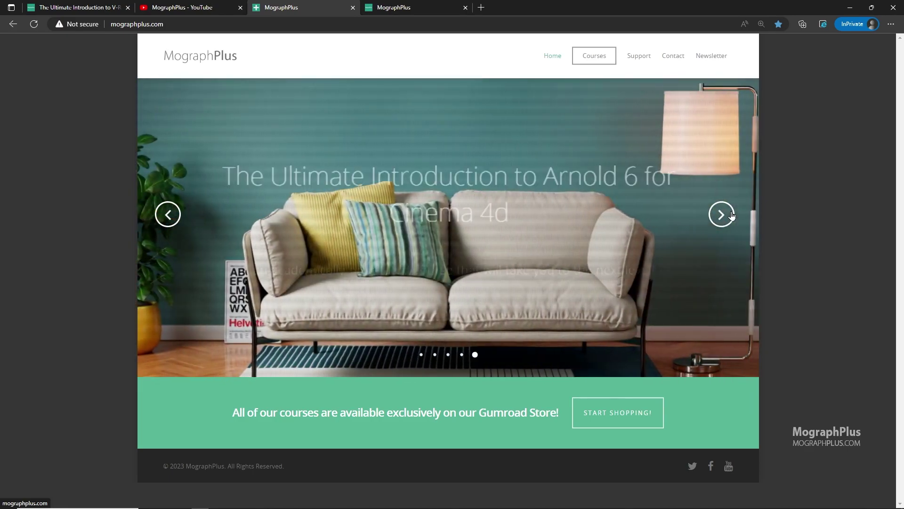